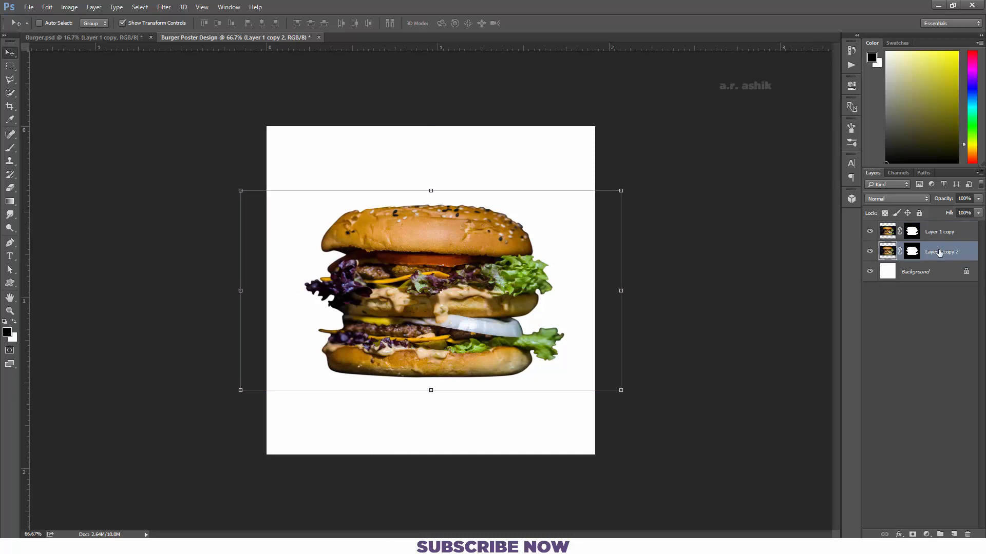
Step: Flip the lower burger copy vertically and place it directly beneath the burger as a reflection, with its height at about -78.6%
key("ctrl+t")
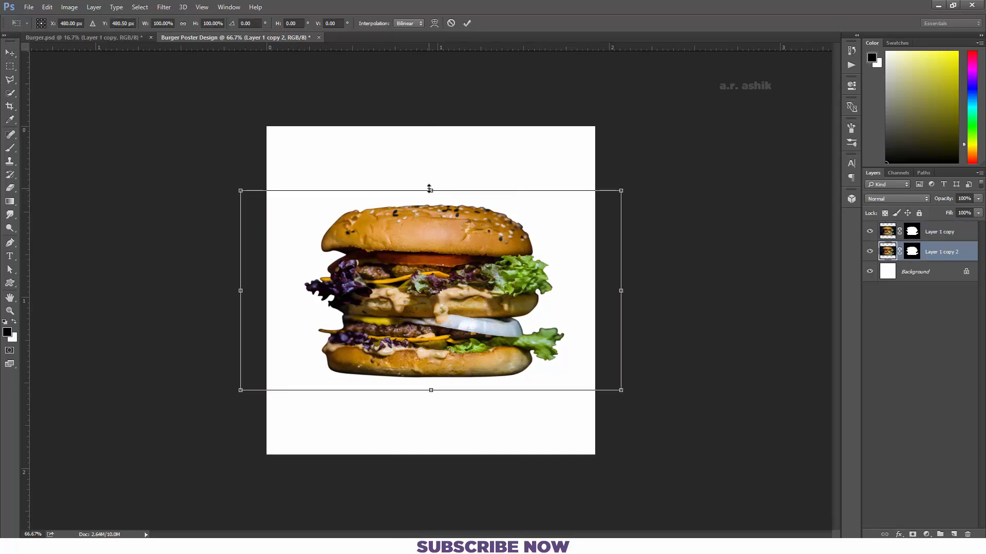
left_click_drag(429, 189, 430, 552)
left_click_drag(472, 448, 472, 420)
left_click_drag(431, 526, 432, 520)
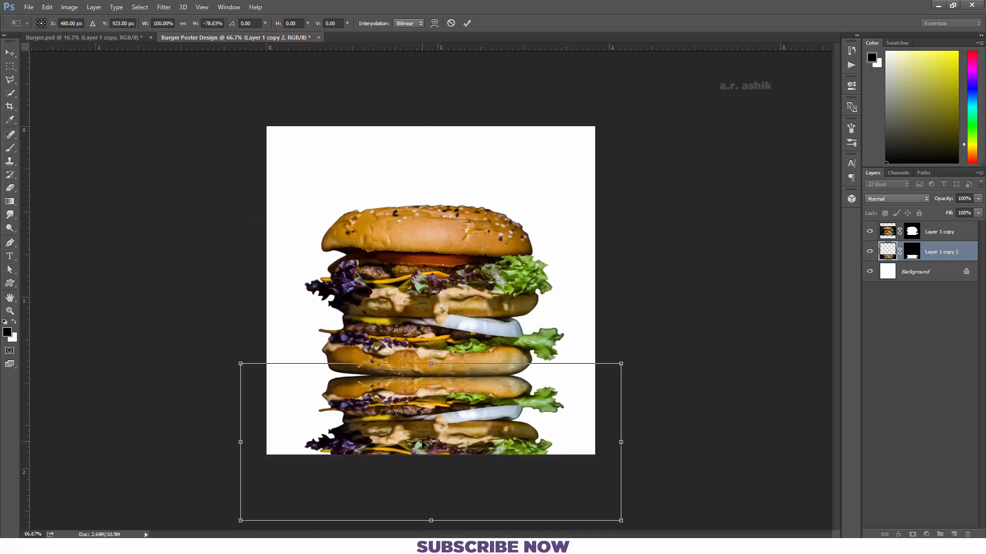
key("Return")
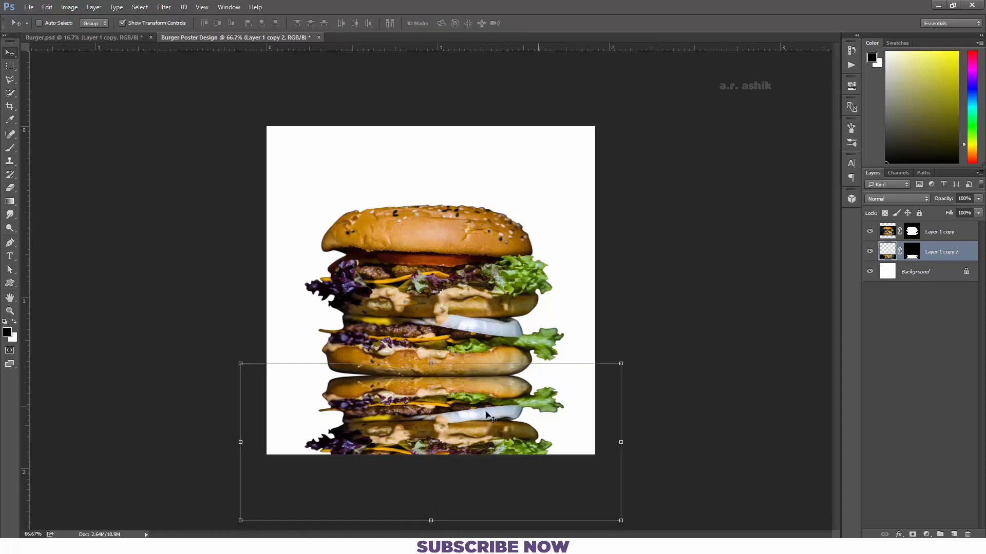
Step: Add a linear gradient fill layer above the Background using the purple-to-pink-to-orange preset at a 90° angle
left_click(933, 272)
left_click(926, 534)
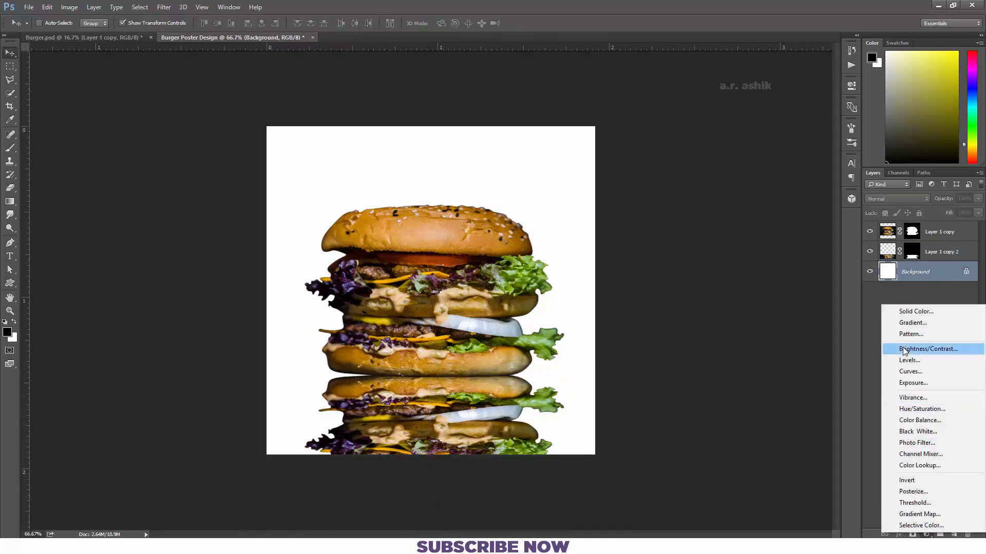
left_click(913, 323)
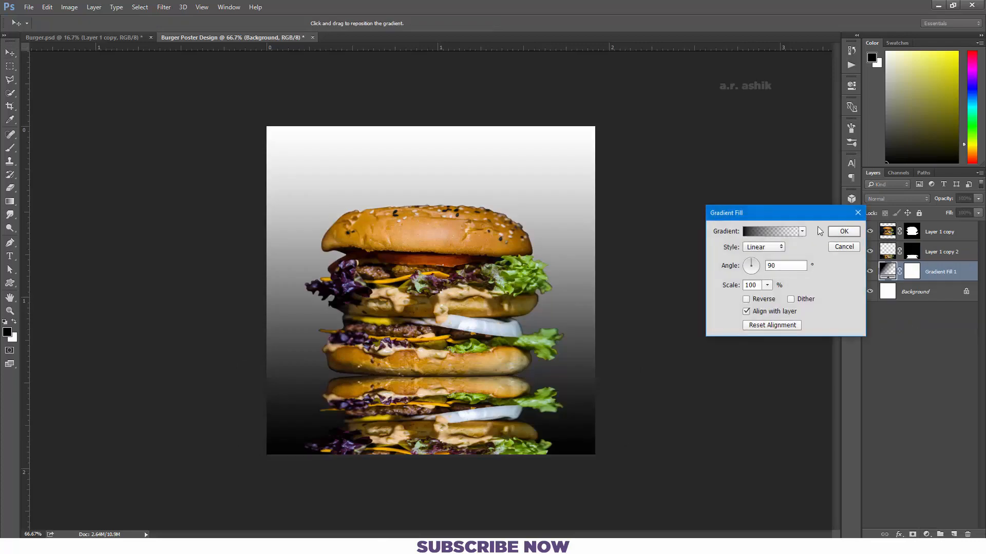
left_click(784, 235)
left_click(705, 164)
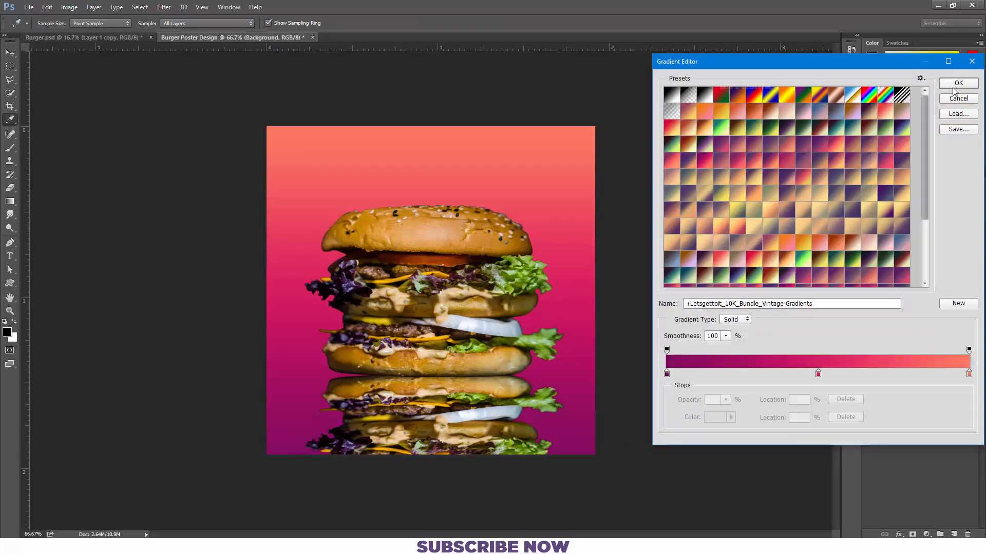
left_click(957, 84)
left_click(839, 232)
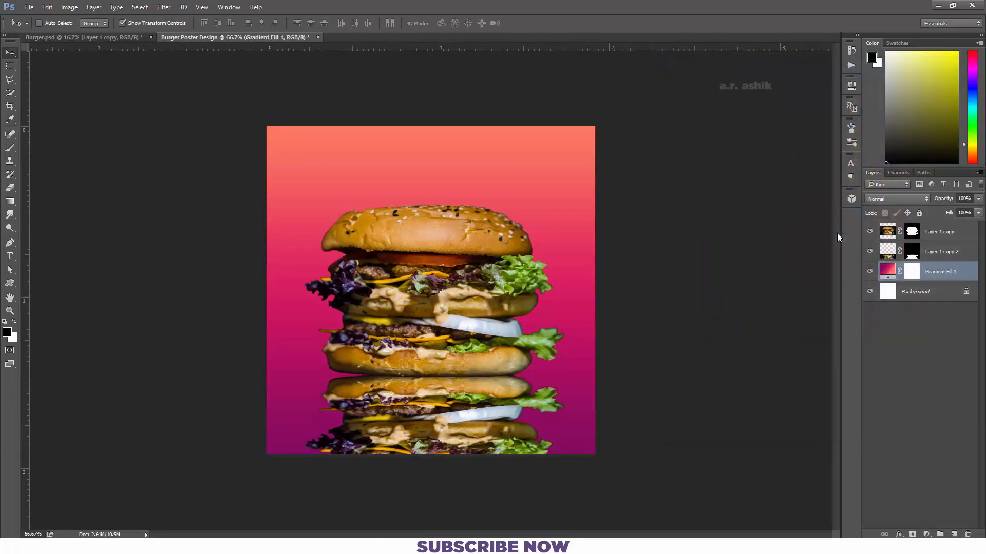
Step: Soften the burger reflection with a 4.0-pixel Gaussian Blur and set its layer opacity to 61%
left_click(923, 254)
left_click(164, 7)
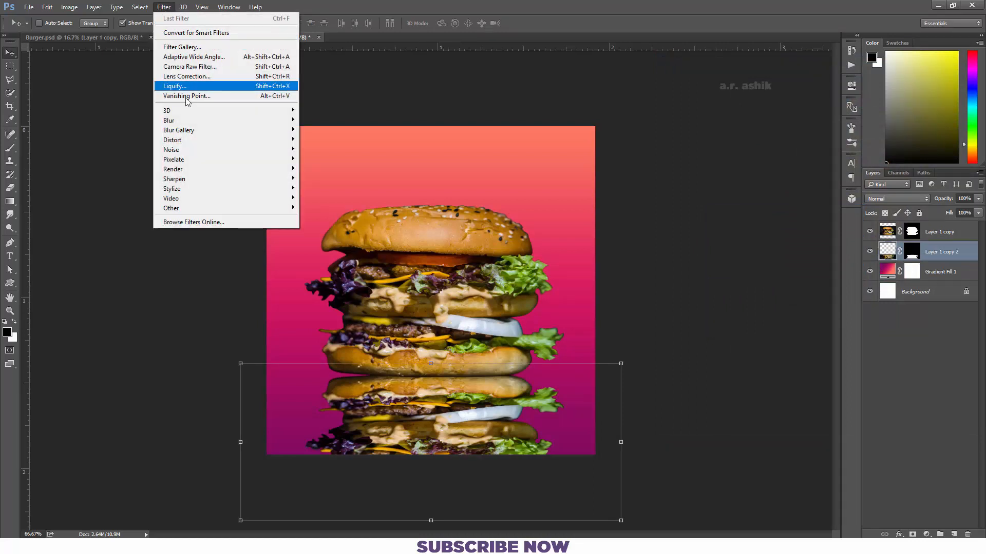
mouse_move(192, 123)
left_click(336, 160)
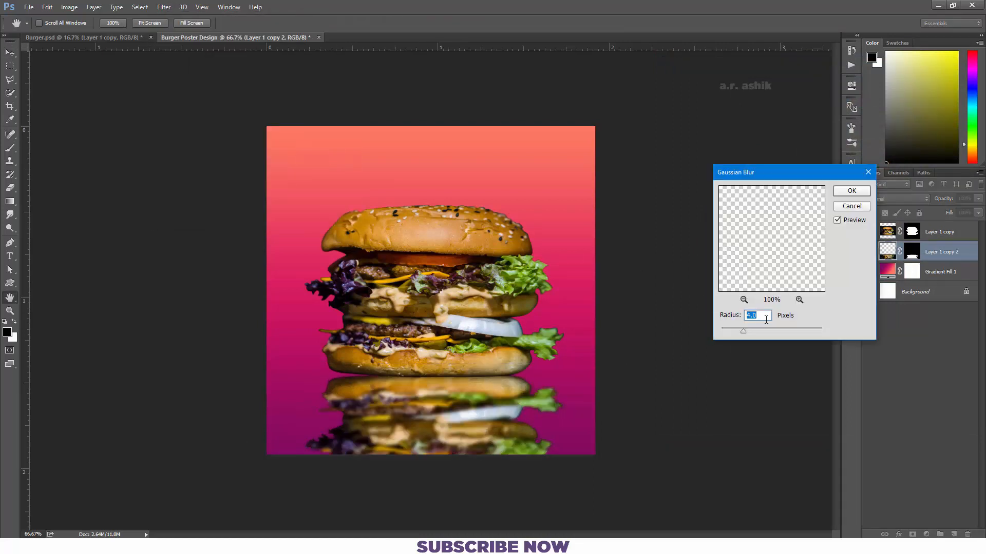
left_click(850, 191)
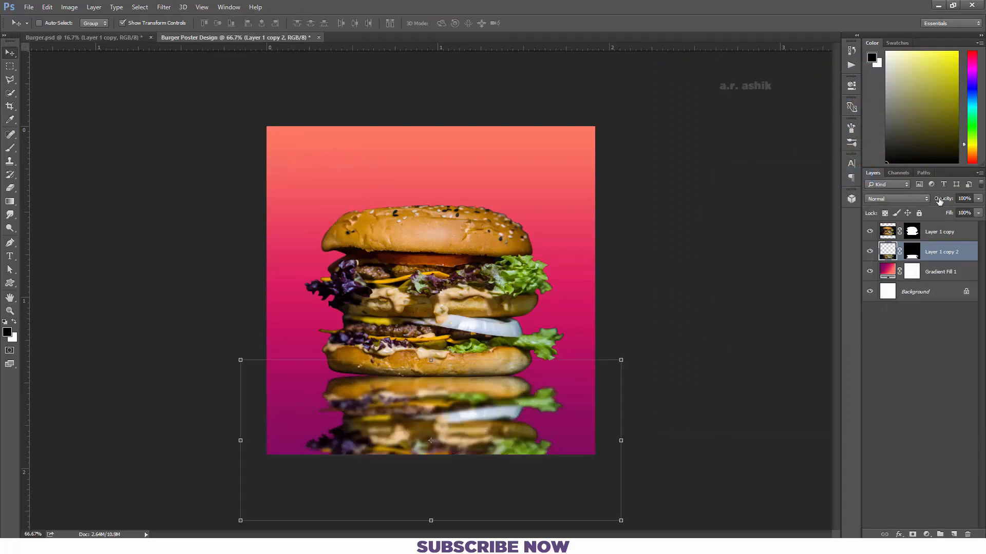
left_click_drag(939, 200, 922, 200)
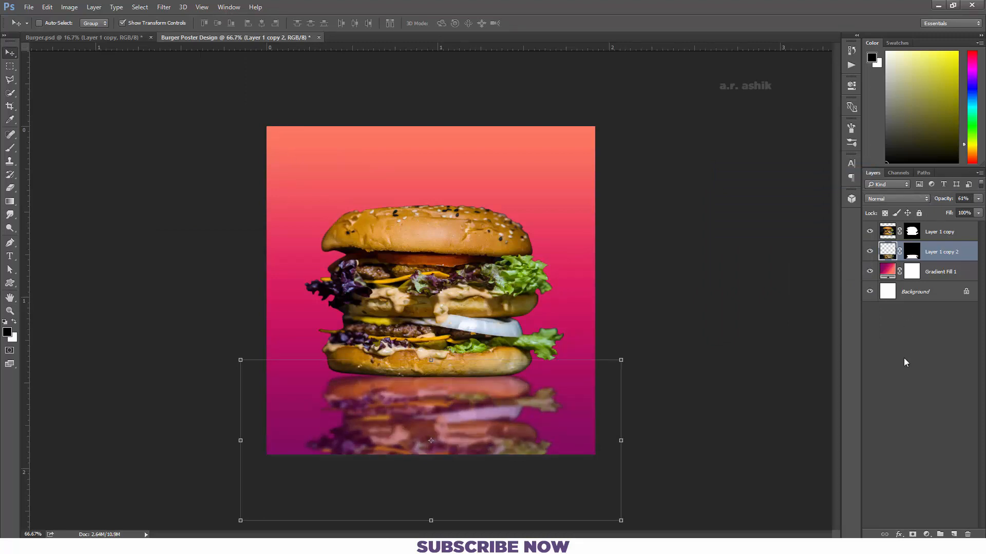
left_click(887, 390)
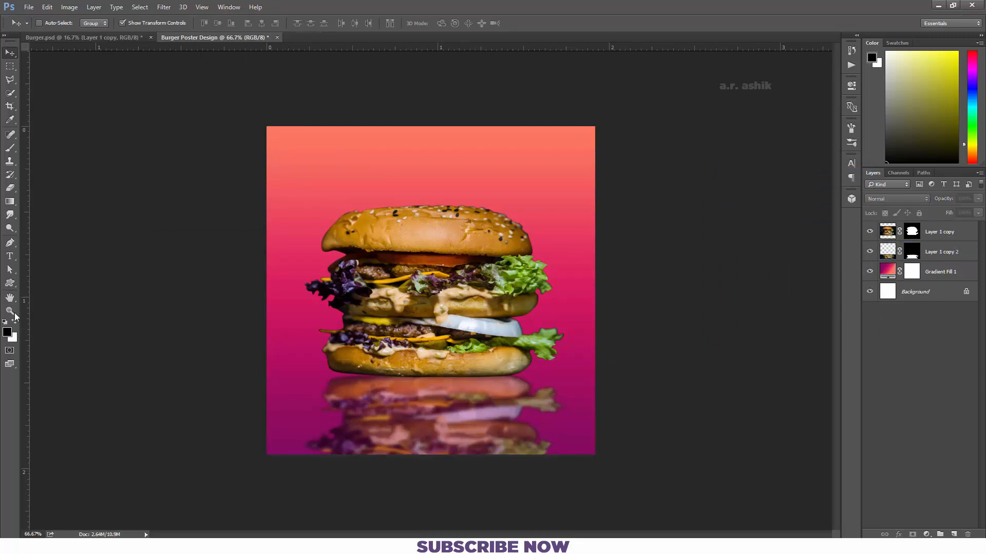
Step: Draw an unfilled rectangle with a 3 pt white stroke just inside the canvas edges, about 934 by 932 px
left_click(9, 283)
key("shift+u")
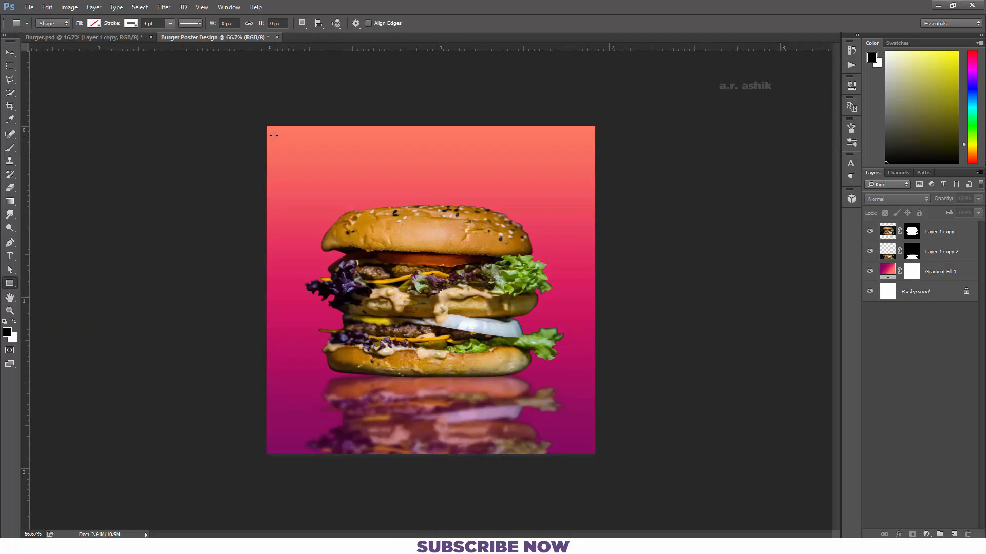
mouse_move(273, 135)
left_mouse_down()
mouse_move(584, 431)
mouse_move(593, 454)
left_mouse_up()
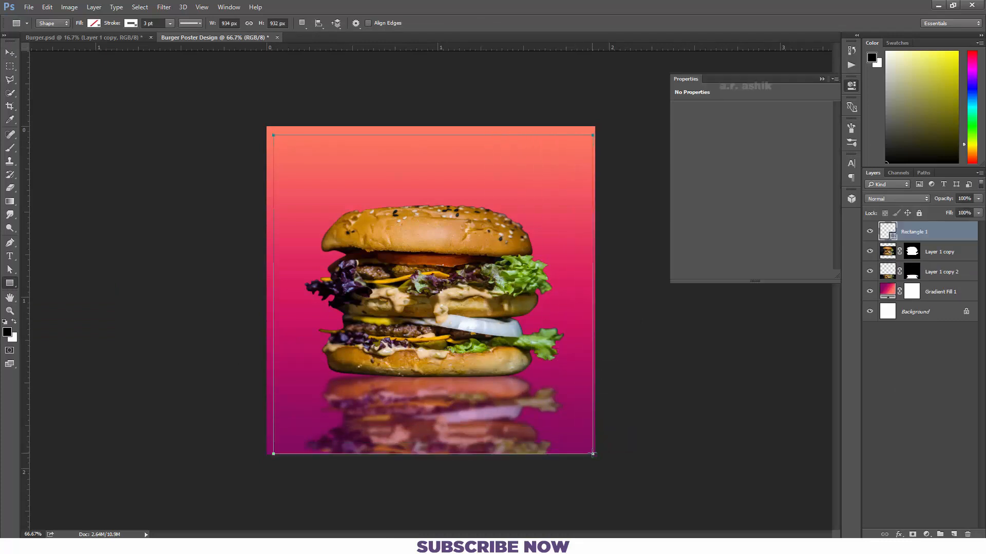
Step: Center the white rectangle frame horizontally and vertically on the whole canvas, then clear the selection
key("ctrl+a")
left_click(10, 52)
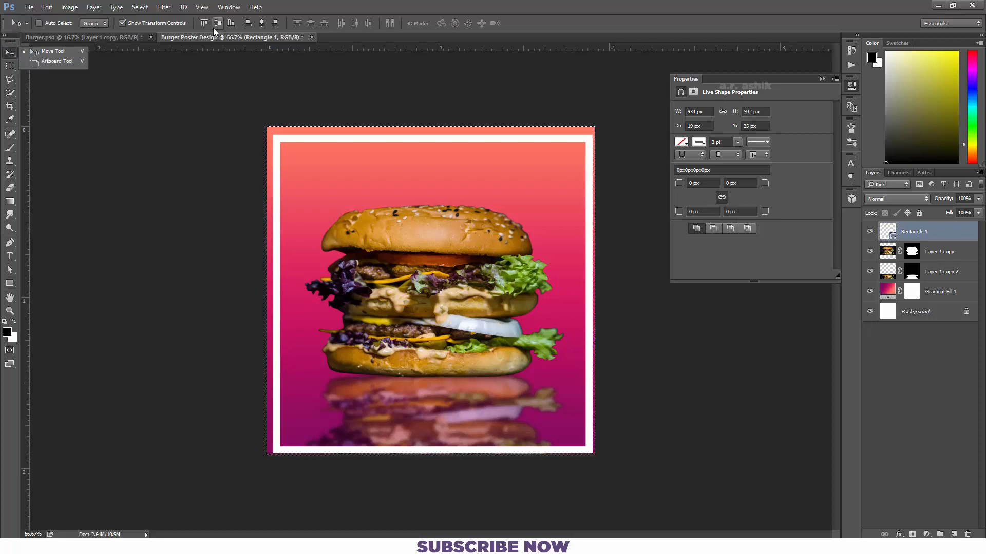
left_click(261, 23)
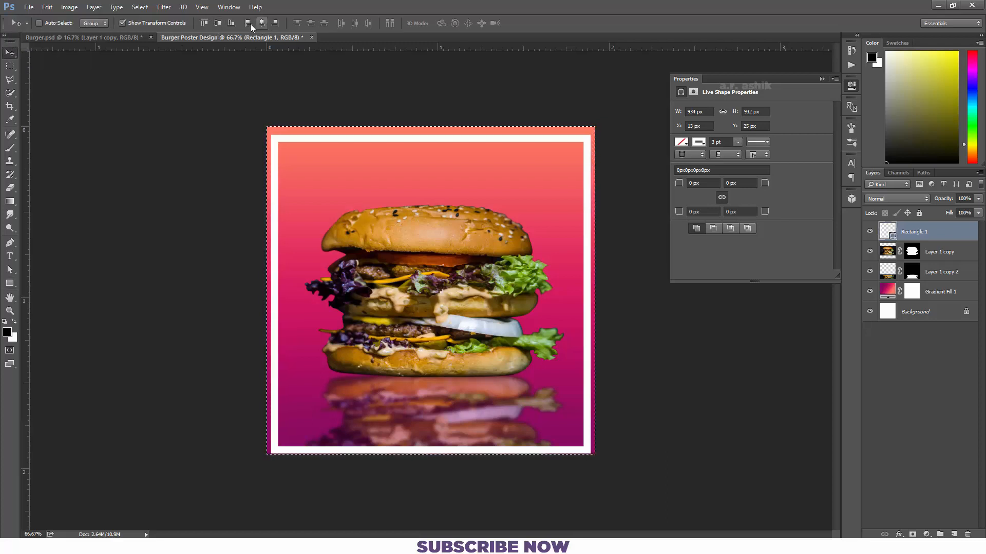
left_click(217, 23)
key("ctrl+d")
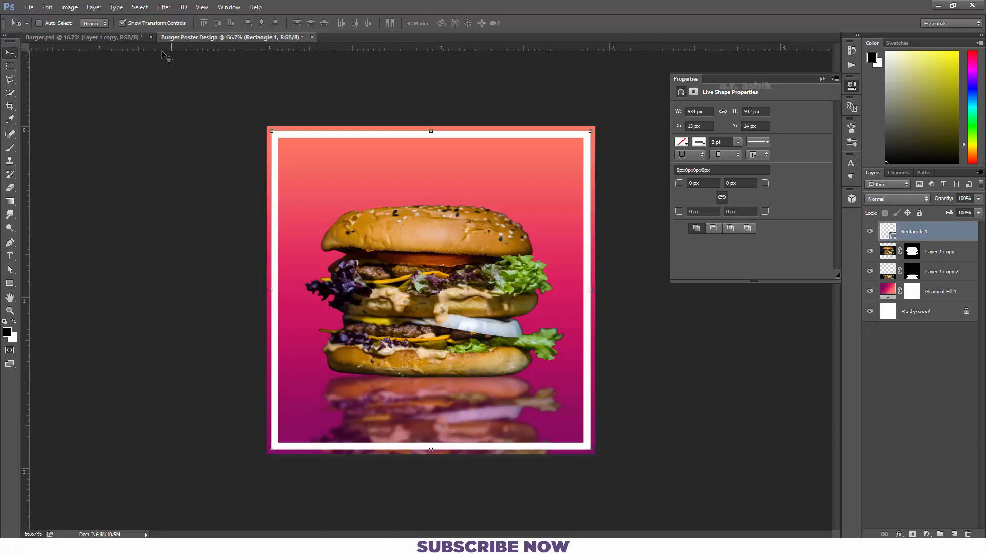
Step: Thin the white rectangle frame's stroke to 1 pt
left_click(9, 283)
left_click(149, 23)
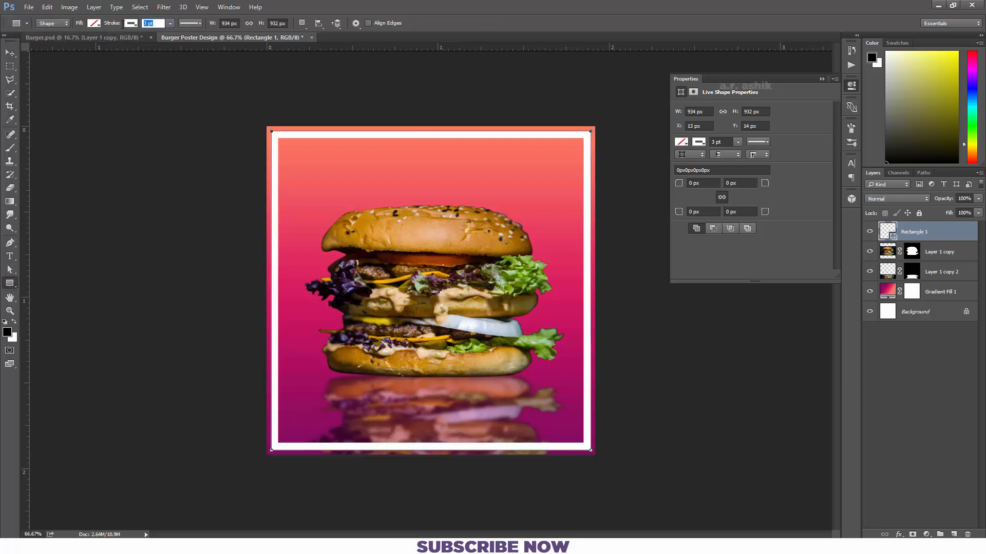
key("Return")
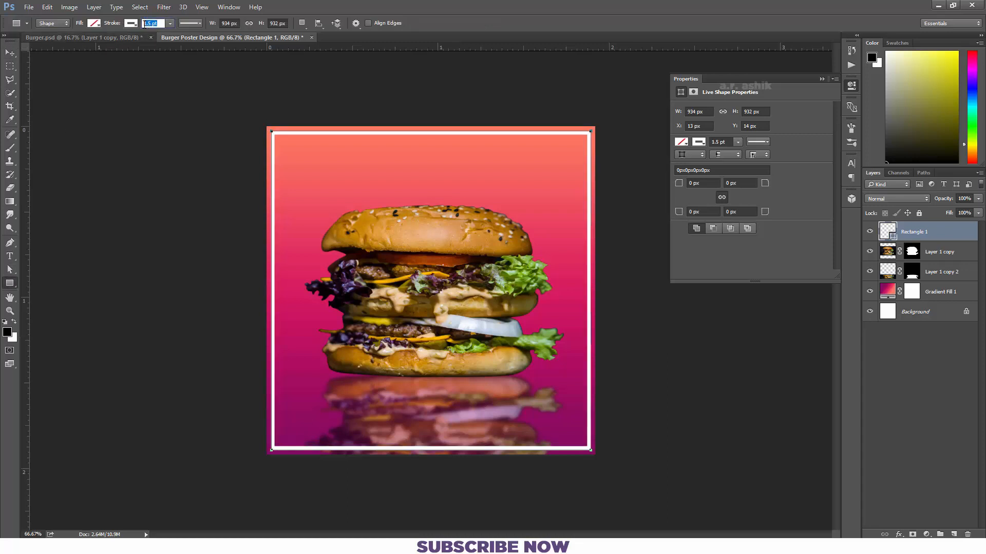
type("1")
key("Return")
left_click(896, 373)
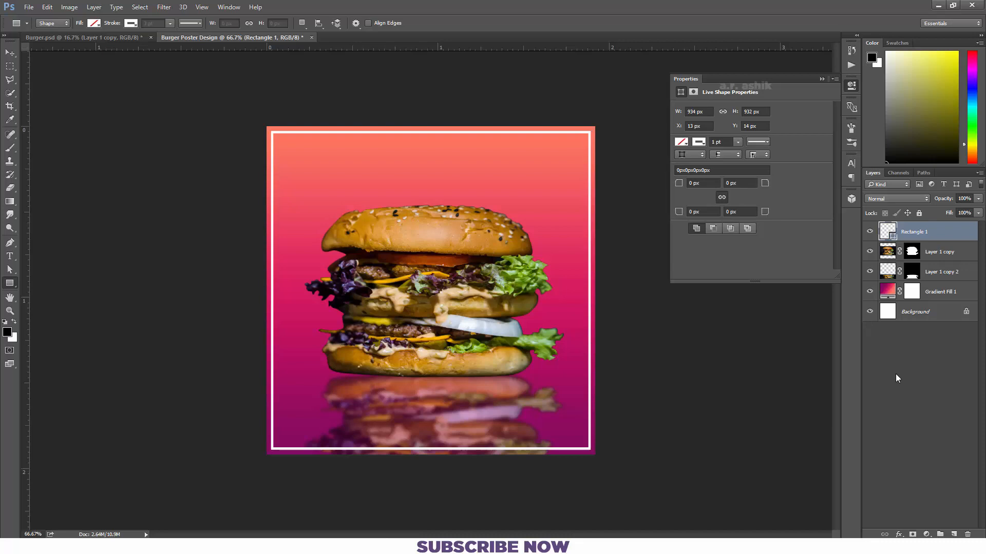
Step: Draw a scalloped badge custom shape about 224 by 224 px near the poster's lower-left corner
right_click(8, 287)
left_click(46, 312)
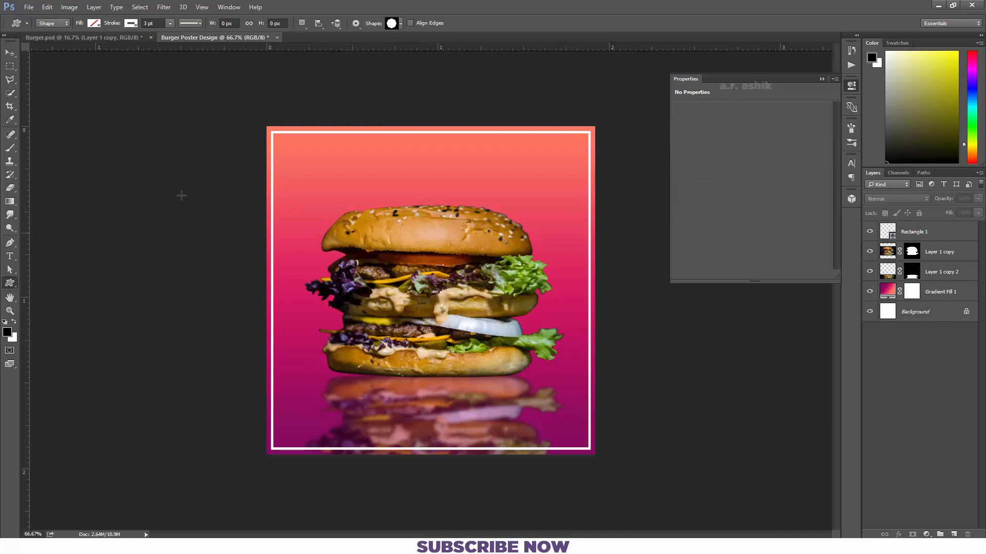
left_click(400, 24)
scroll(451, 252, "down", 5)
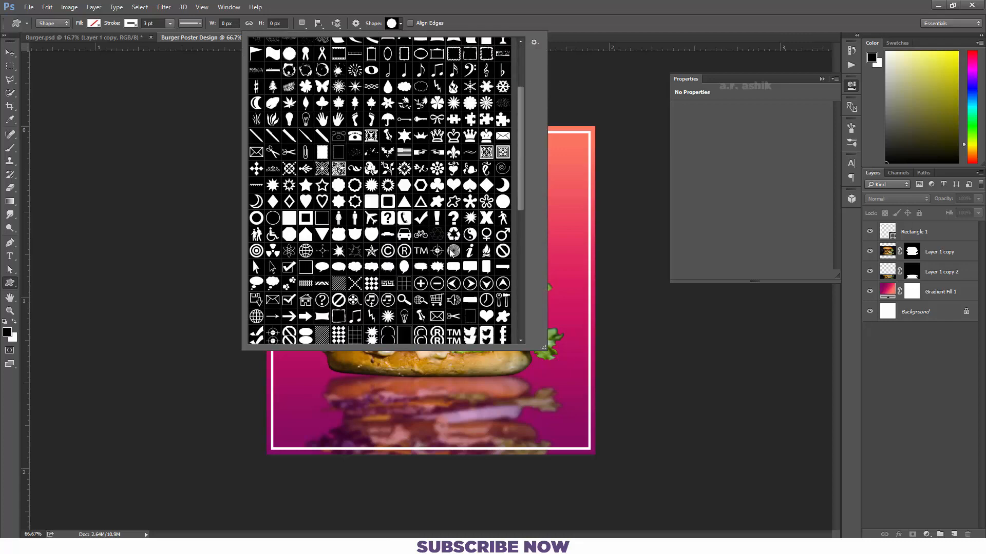
left_click_drag(518, 250, 522, 319)
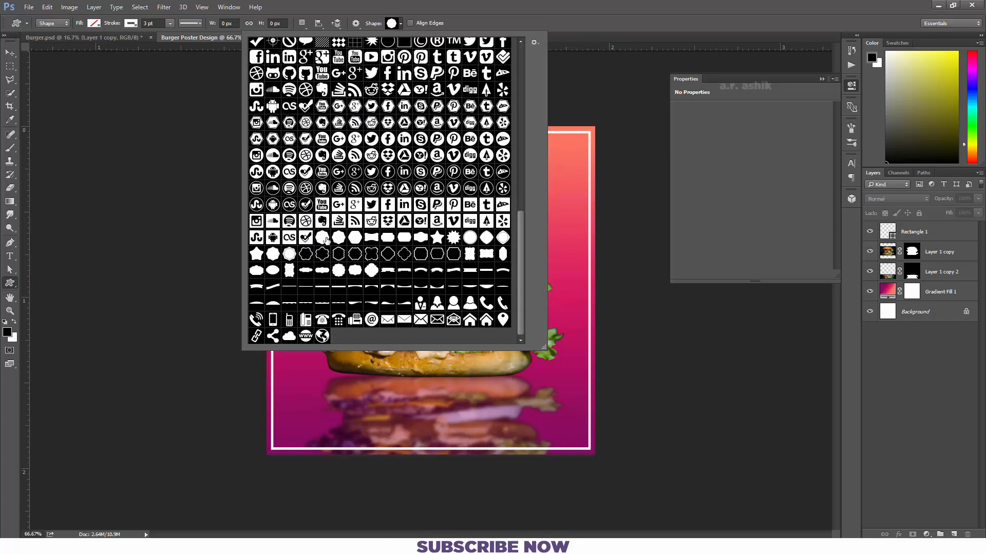
left_click(398, 427)
left_click(380, 168)
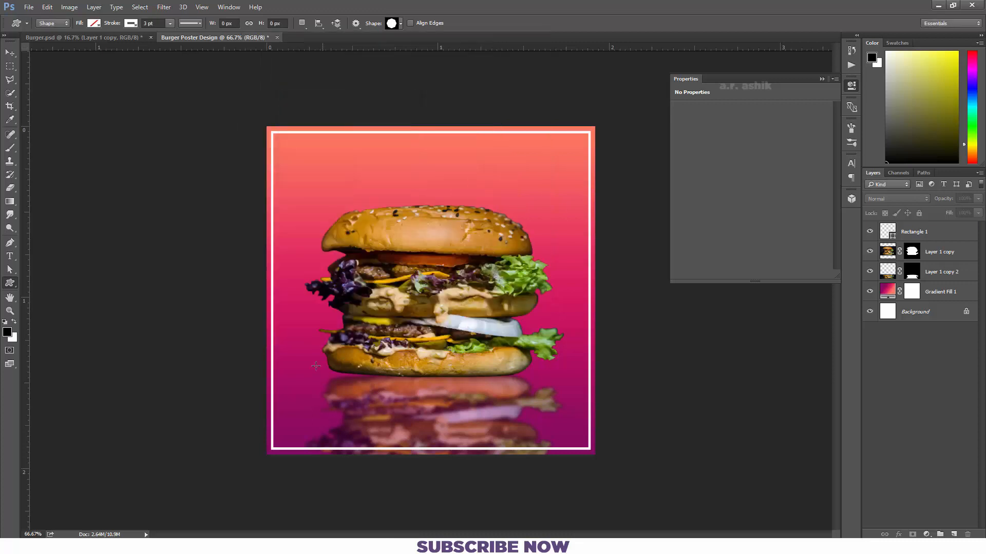
left_click_drag(296, 382, 371, 486)
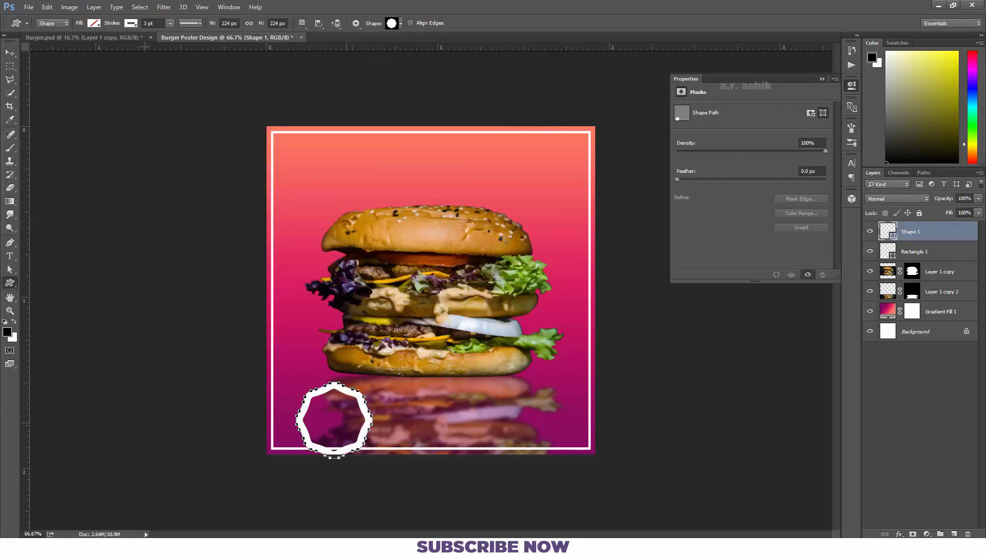
Step: Give the badge shape a yellow stroke 1 pt wide
left_click(133, 23)
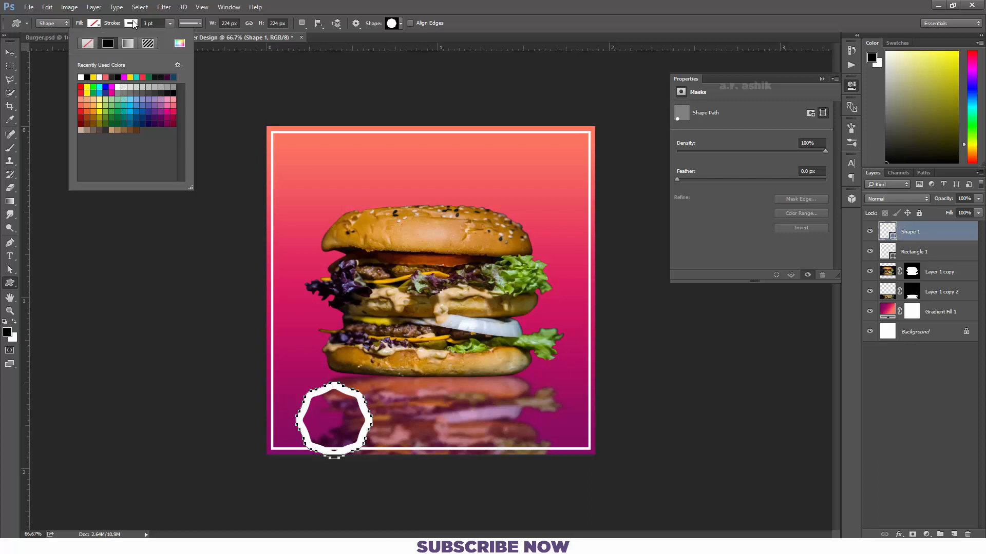
left_click(96, 76)
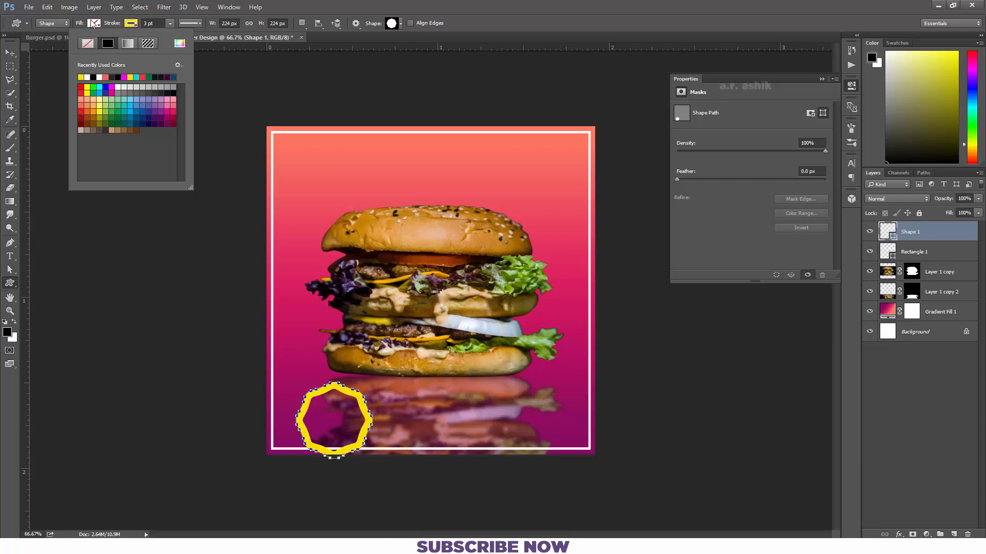
left_click(92, 23)
left_click(162, 28)
left_click(160, 24)
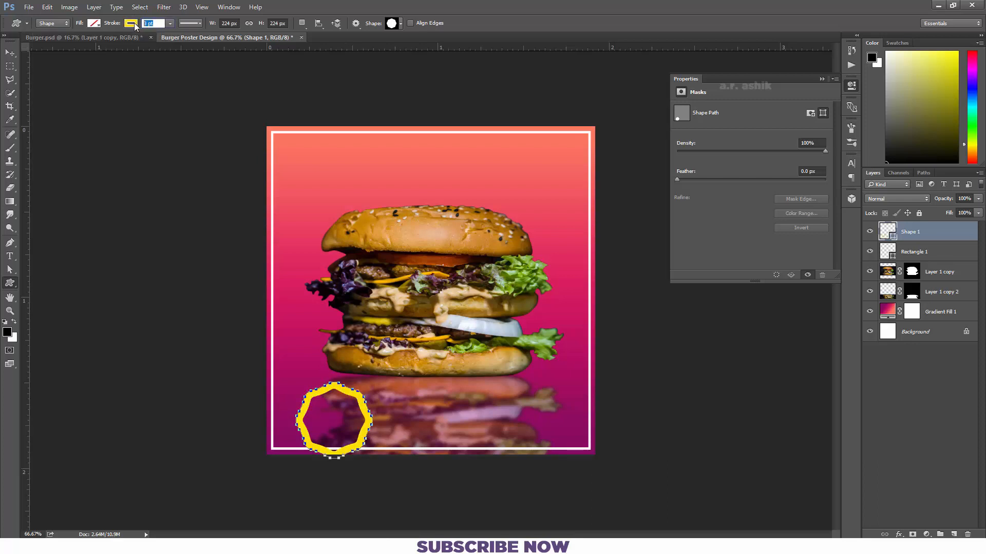
type("1")
key("Return")
Step: Move the yellow badge outline further into the poster's lower-left corner so it overlaps the frame's left edge
key("ctrl+t")
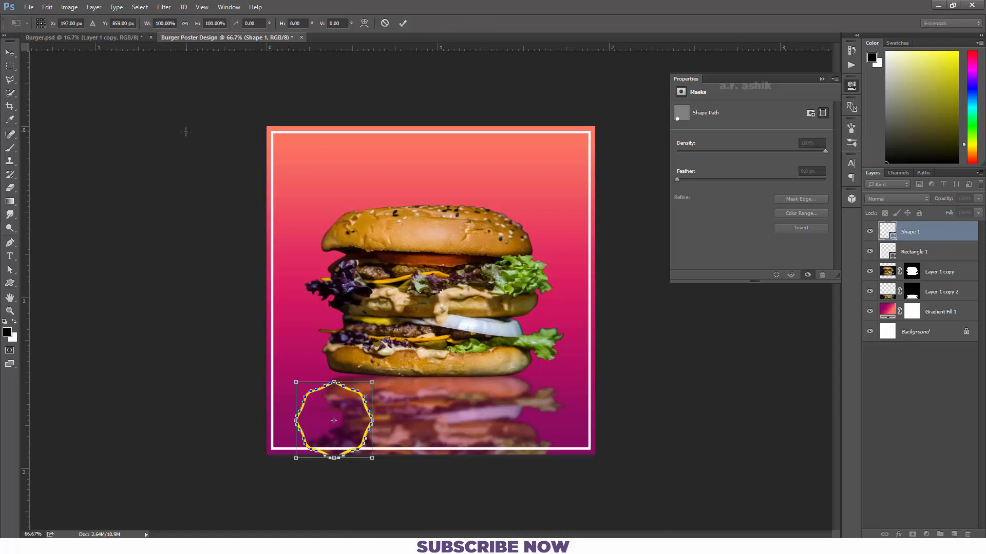
left_click_drag(354, 428, 325, 422)
key("Return")
left_click(932, 365)
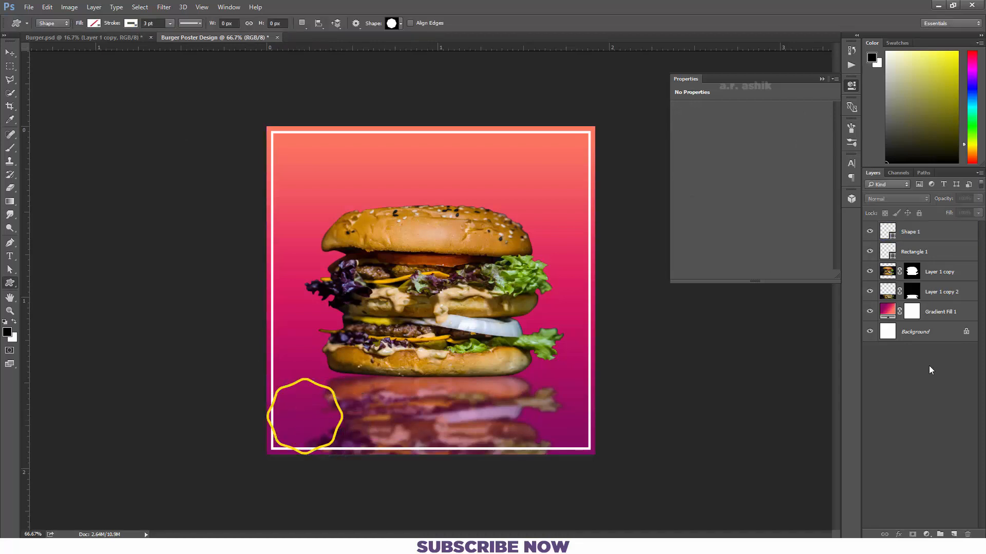
Step: Add the yellow text "$5.99 ONLY" on two lines over the burger, on a layer above the badge
left_click(923, 234)
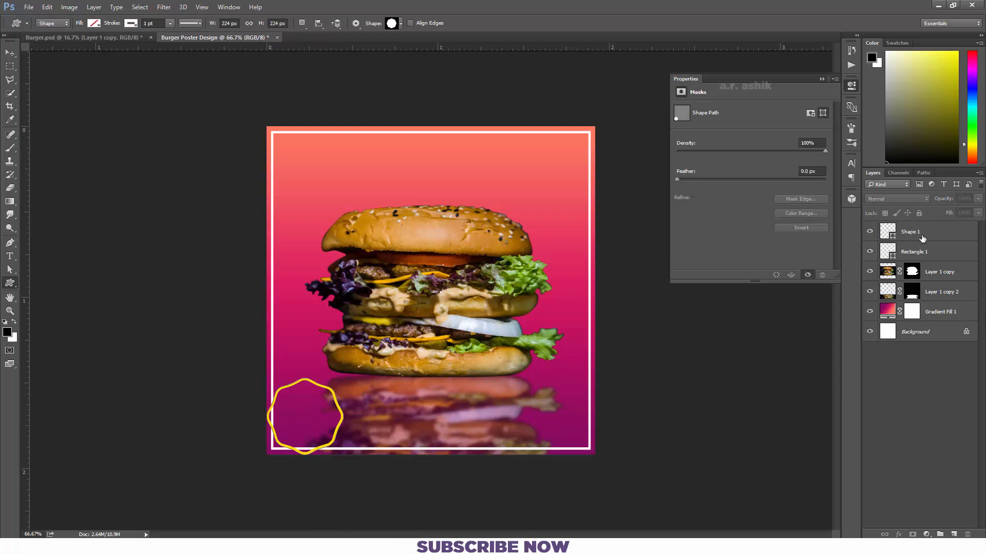
left_click(10, 256)
left_click(406, 297)
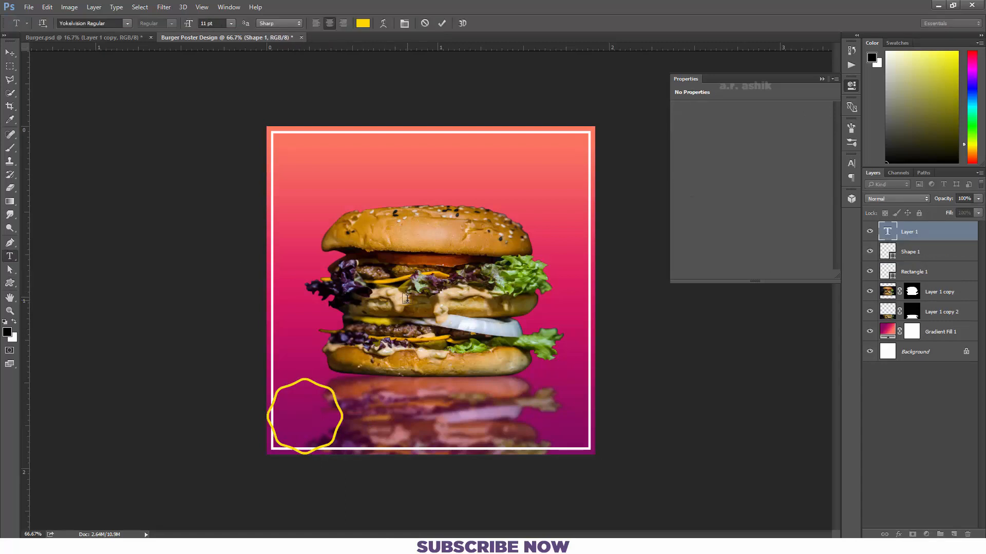
type("$5.99 ")
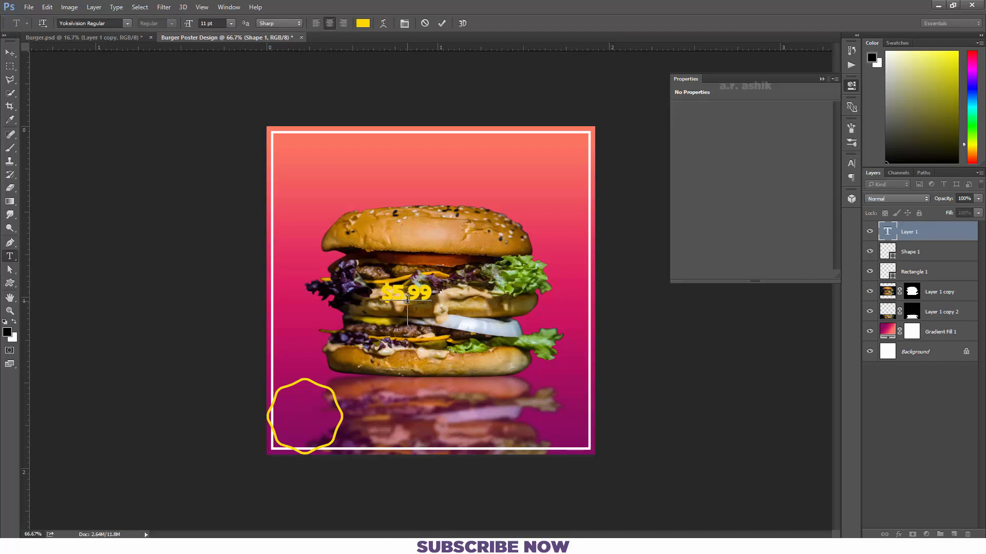
type("ONLY")
key("ctrl+Return")
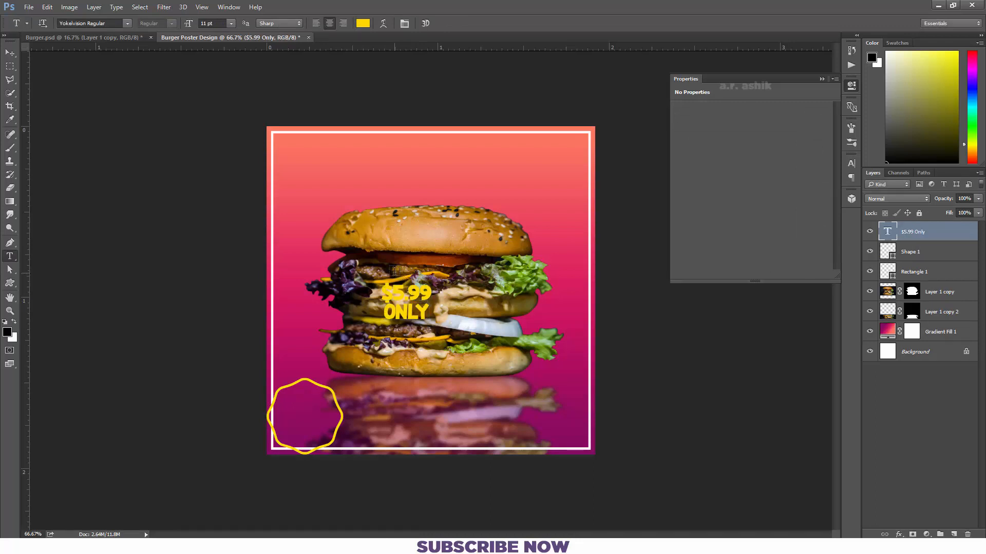
Step: Replace the price text over the burger with "ONLY" on the first line and "$5.99" on the second
left_click(398, 294)
key("ctrl+a")
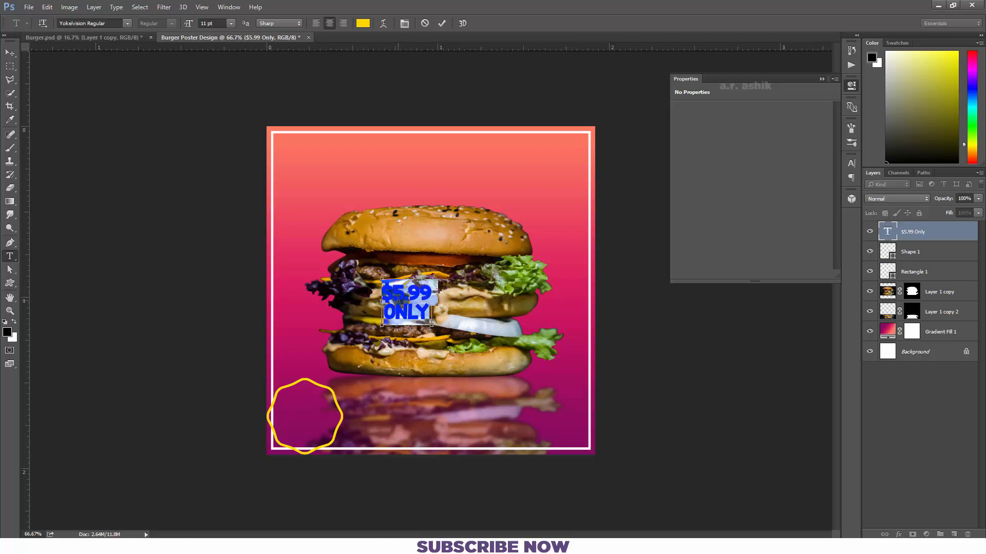
type("ONLY")
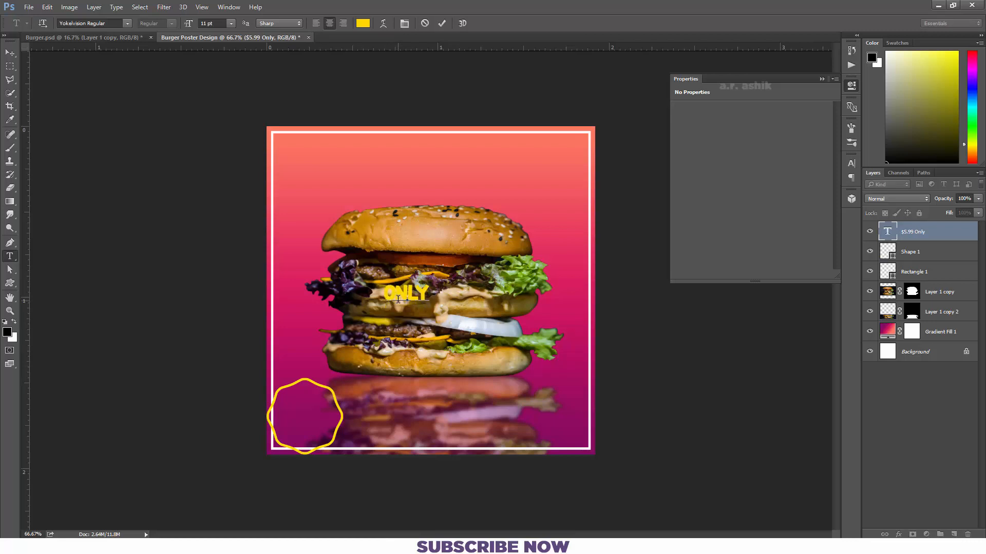
key("Return")
type("$5.99")
key("ctrl+Return")
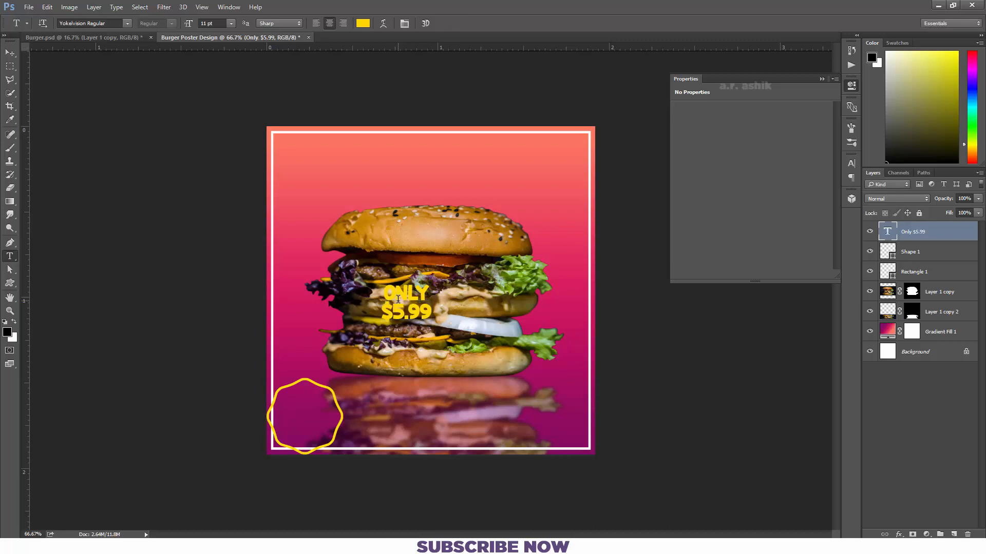
Step: Nudge the yellow badge outline two steps right and one step up
left_click(936, 256)
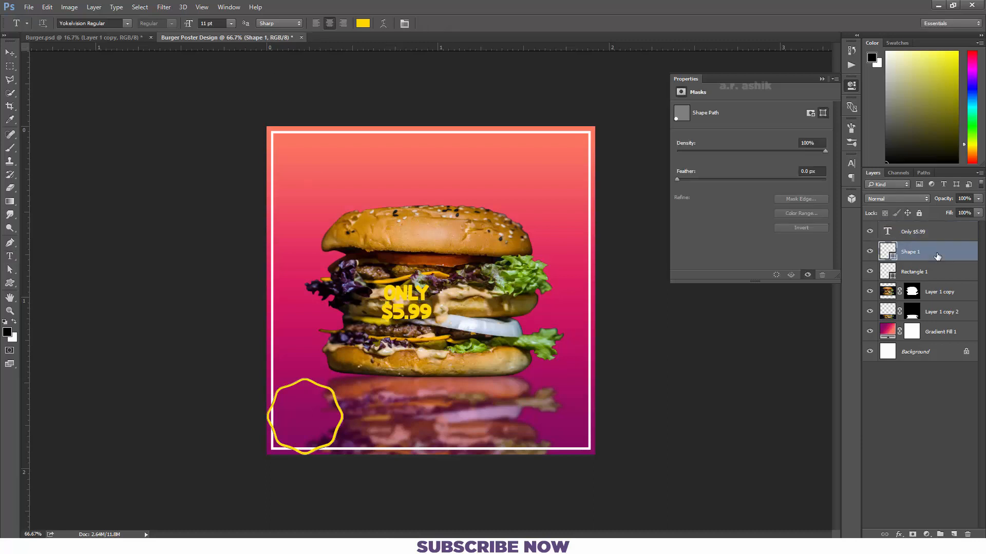
key("ctrl+t")
key("Right")
key("Right")
key("Up")
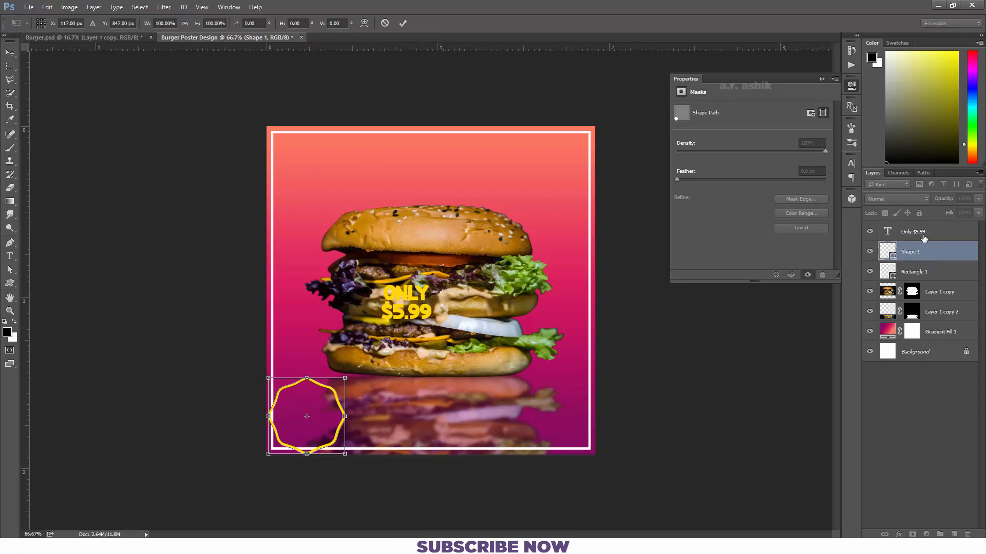
key("Return")
Step: Move the white frame's layer above the badge's layer and shrink the frame evenly to about 922 by 920 px
left_click(924, 274)
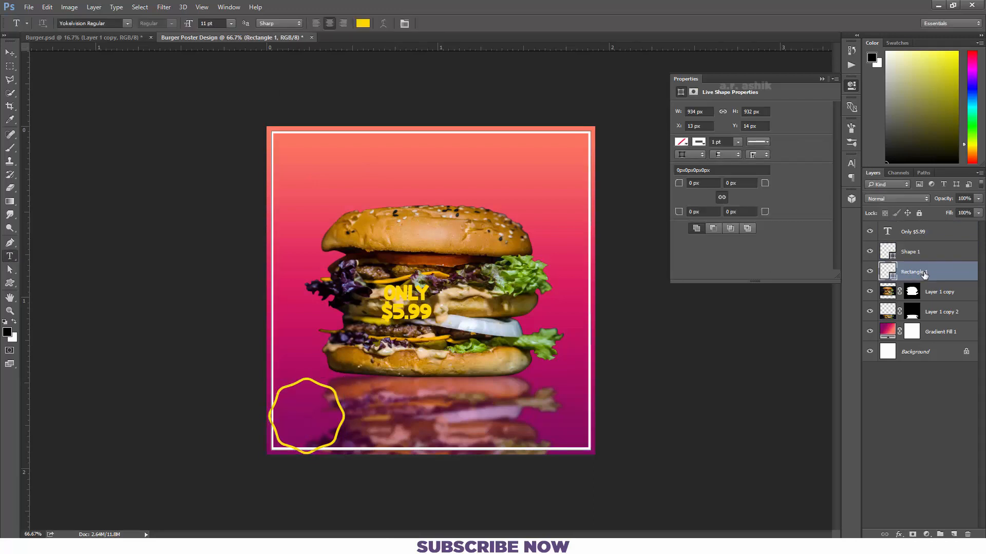
left_click_drag(924, 274, 922, 243)
key("ctrl+t")
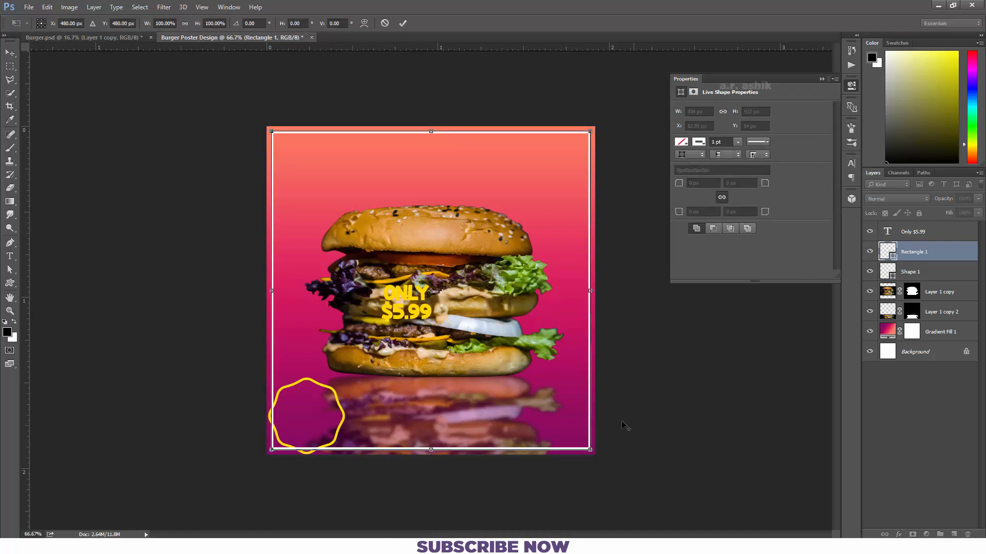
left_click_drag(589, 450, 588, 448)
key("Return")
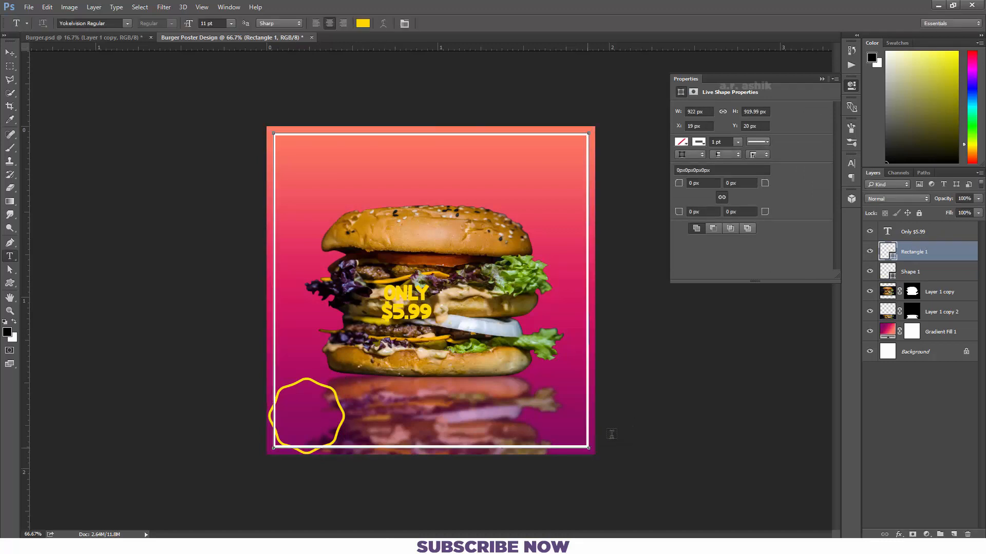
Step: Shift the yellow badge outline right so its edge meets the white frame's left side, centred at about X 131 px
left_click(923, 394)
left_click(919, 271)
key("ctrl+t")
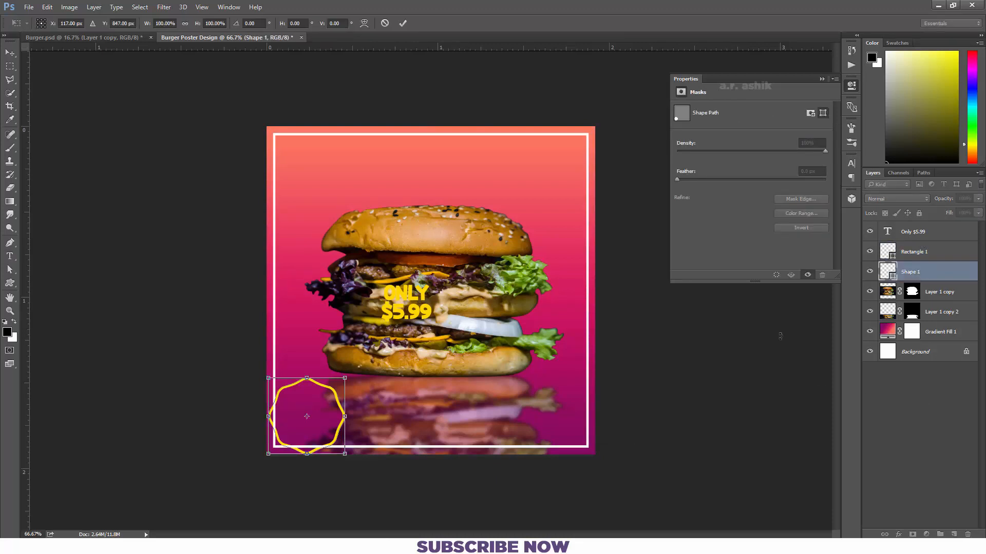
left_click_drag(335, 449, 362, 454)
key("Return")
Step: Add Bevel & Emboss and Drop Shadow effects to the "ONLY $5.99" text layer
key("t")
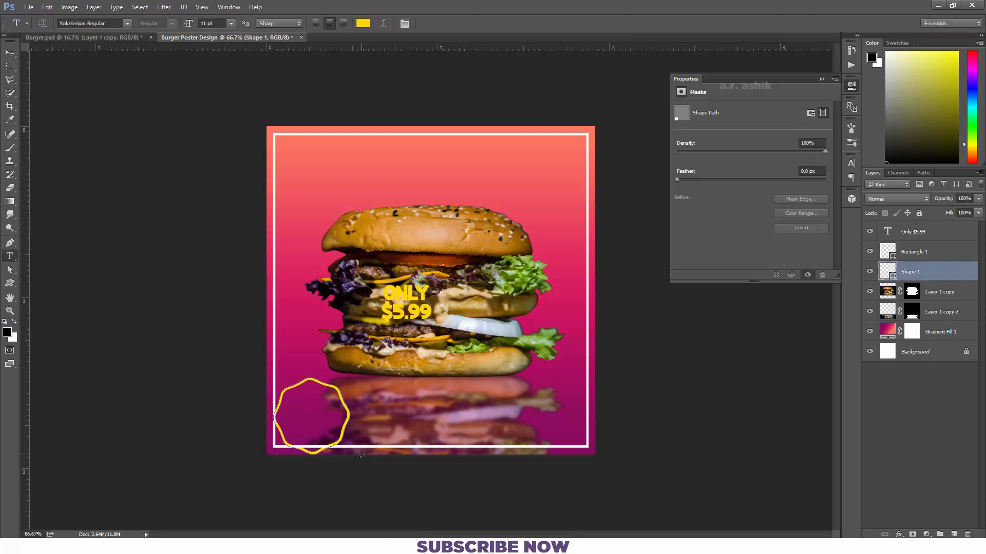
left_click(387, 291)
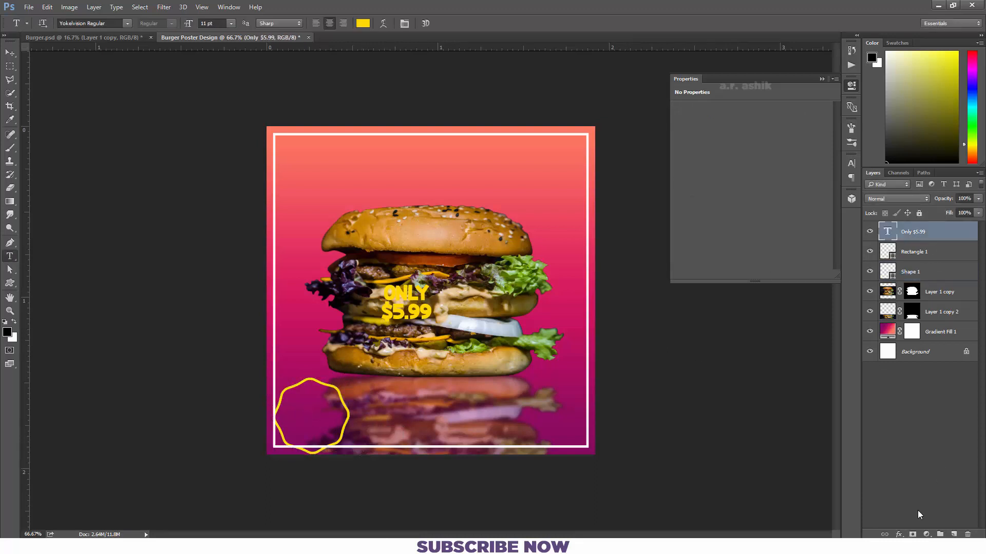
left_click(898, 534)
left_click(898, 411)
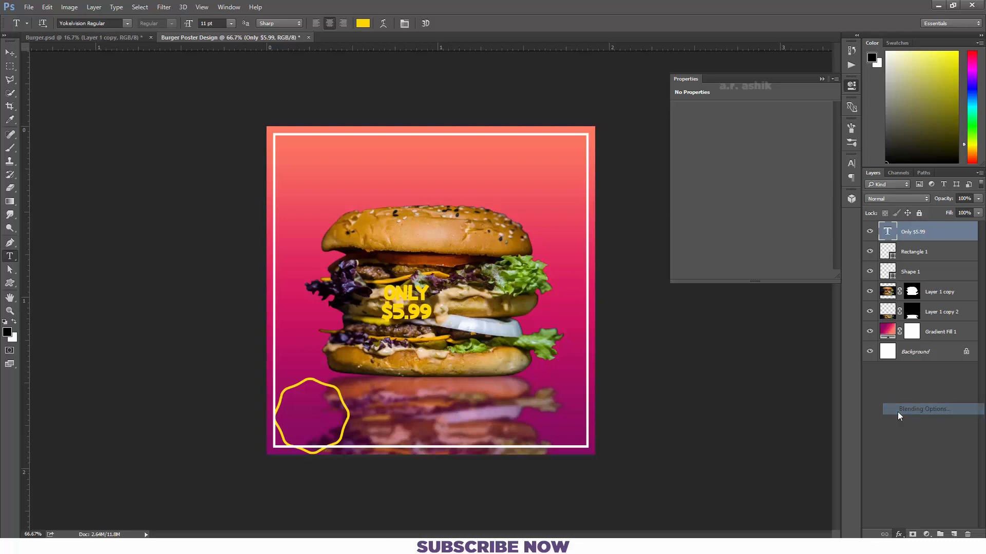
left_click(626, 195)
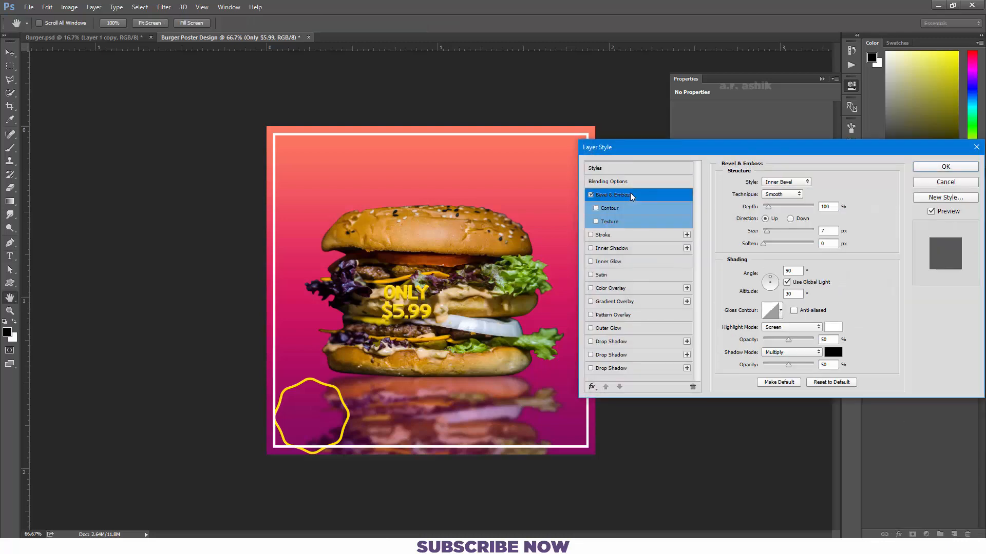
left_click(626, 209)
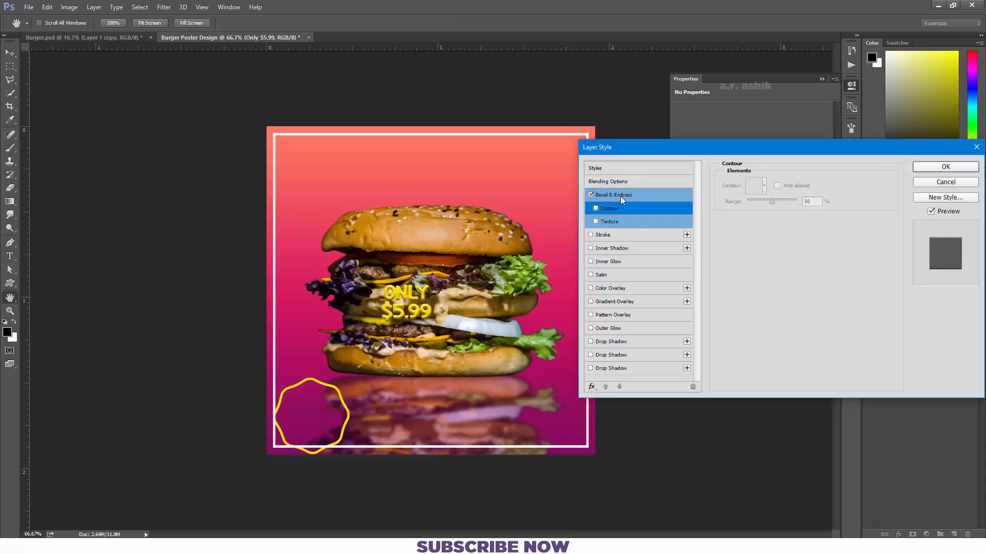
left_click(620, 196)
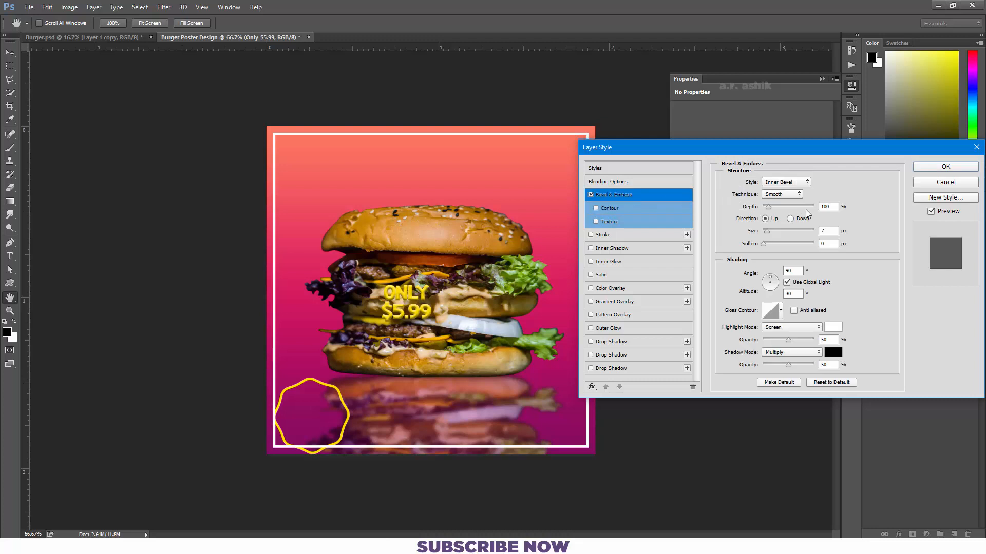
left_click(626, 343)
left_click(616, 195)
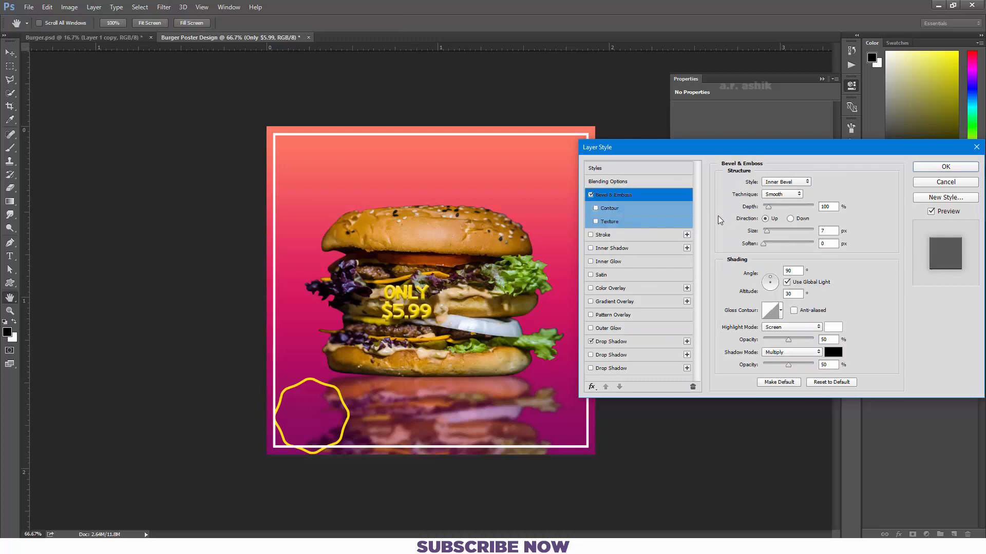
Step: Set the text's bevel style to Outer Bevel with a depth of 154%, and slightly adjust its size
left_click_drag(767, 206, 765, 207)
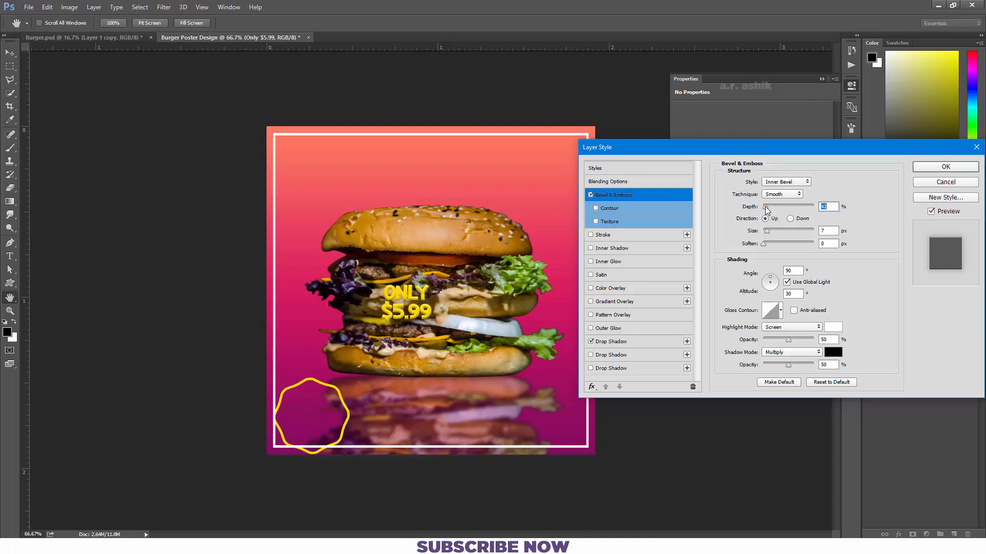
left_click(780, 183)
left_click(781, 190)
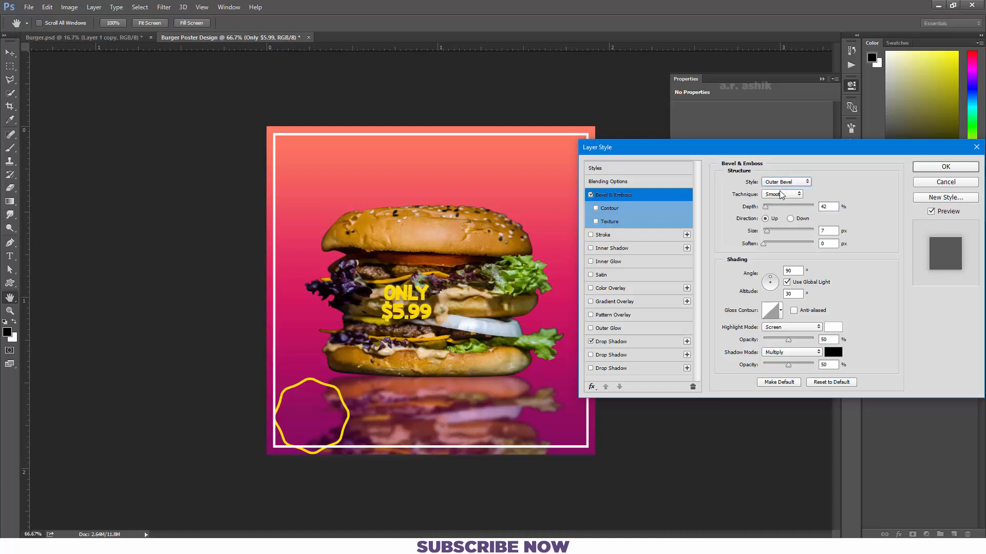
left_click_drag(766, 208, 767, 230)
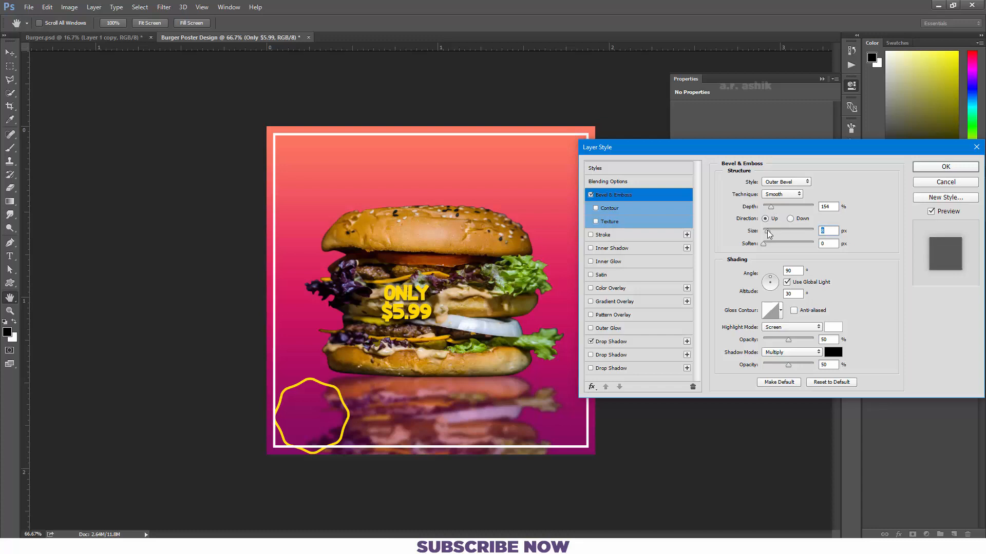
key("Return")
Step: Move the "ONLY $5.99" text into the yellow badge outline near the poster's lower-left corner
left_click(416, 297)
key("ctrl+a")
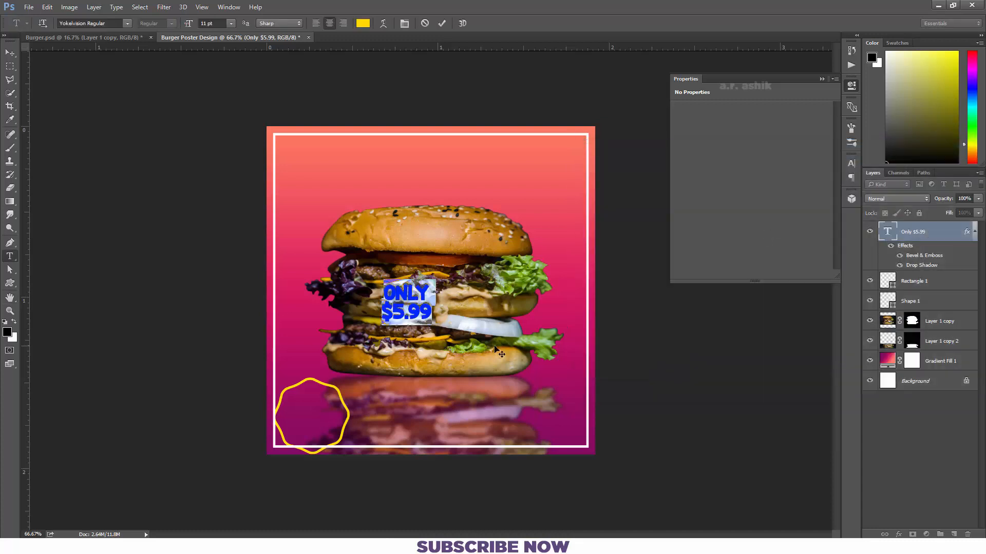
left_click_drag(496, 351, 400, 462)
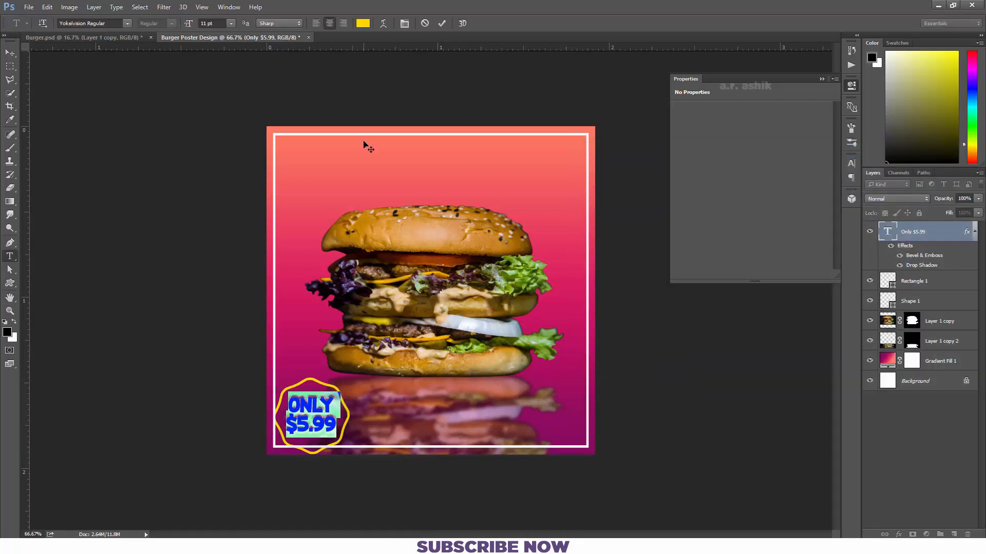
left_click(442, 23)
Step: Try faux bold on the price text
left_click(850, 163)
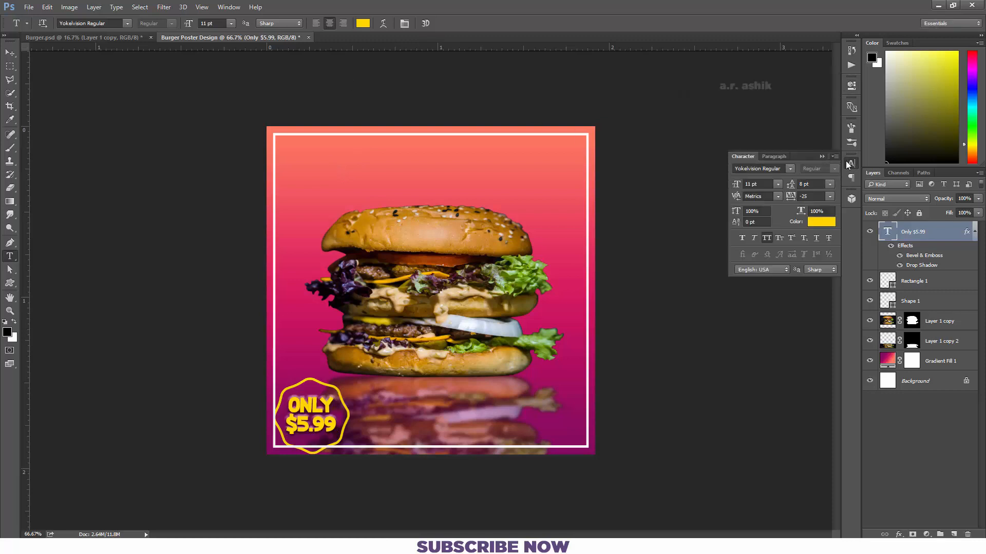
left_click(743, 237)
left_click(743, 238)
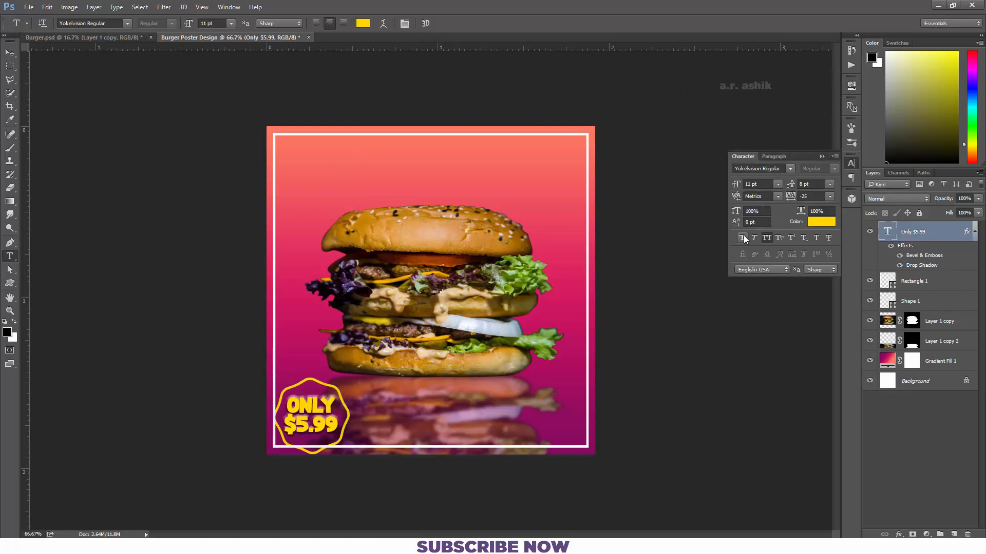
Step: Enlarge the price text in the badge to 13 pt and set its leading to 10 pt
left_click(311, 419)
key("ctrl+a")
key("ctrl+shift+period")
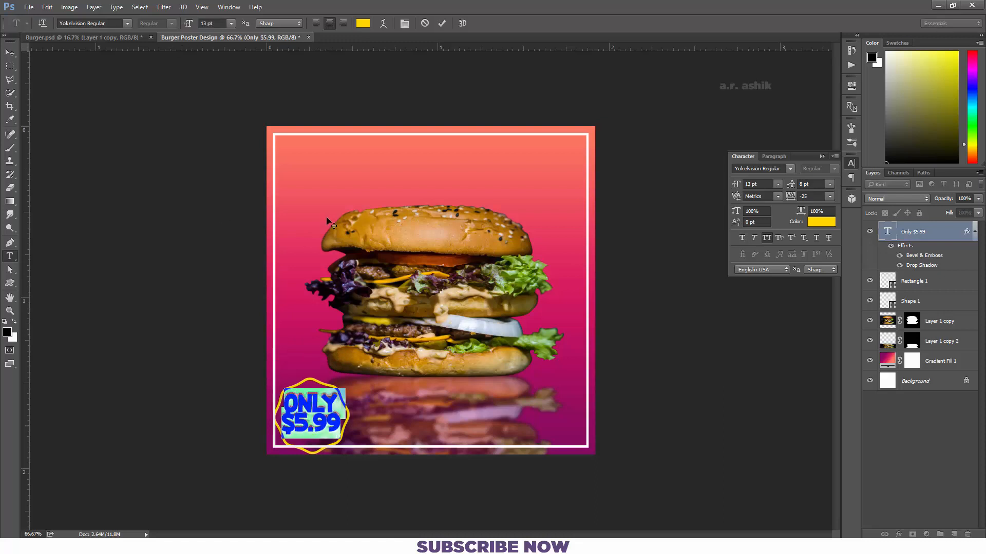
key("ctrl+Return")
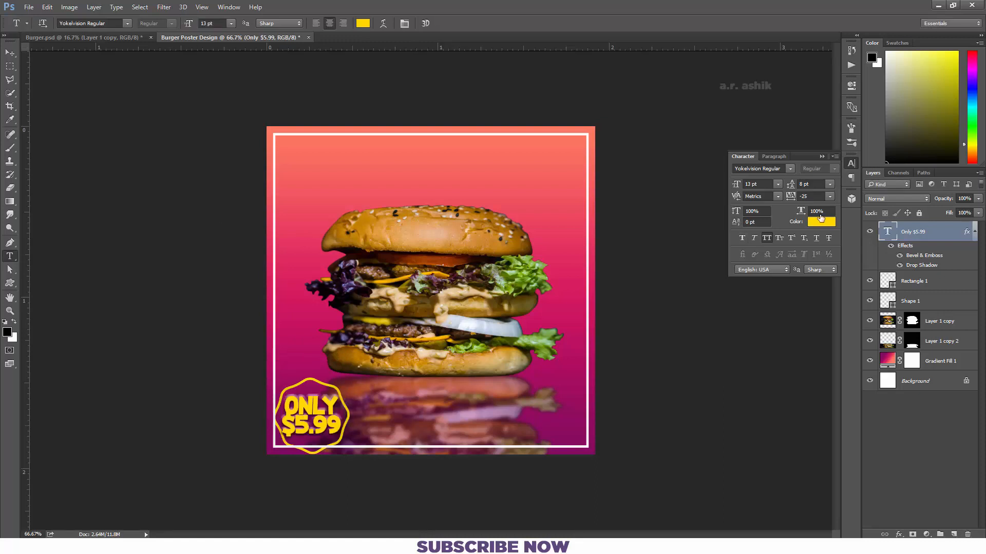
left_click(821, 184)
type("10")
key("Return")
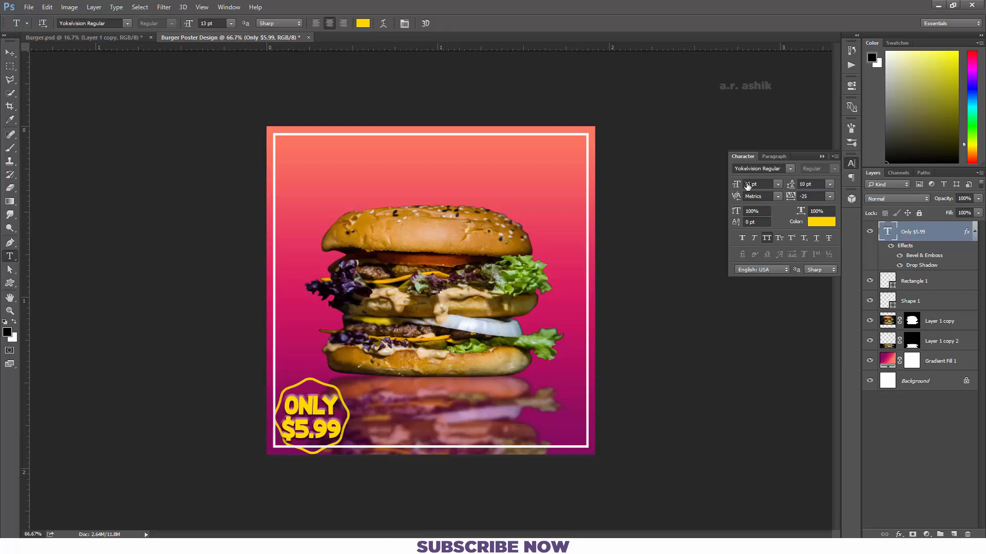
Step: Try a 9 pt leading on the price text, and undo that change
left_click(811, 184)
type("9")
key("Return")
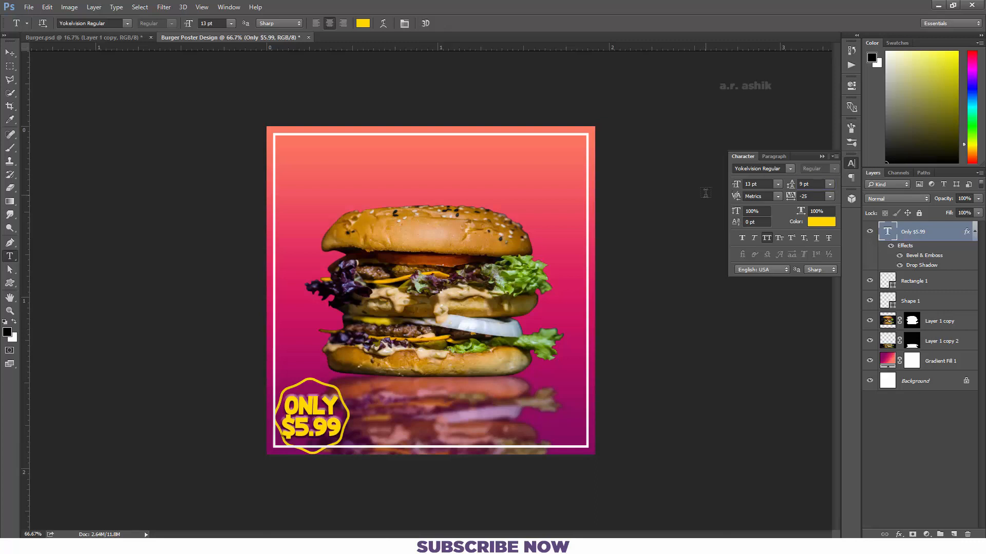
key("ctrl+z")
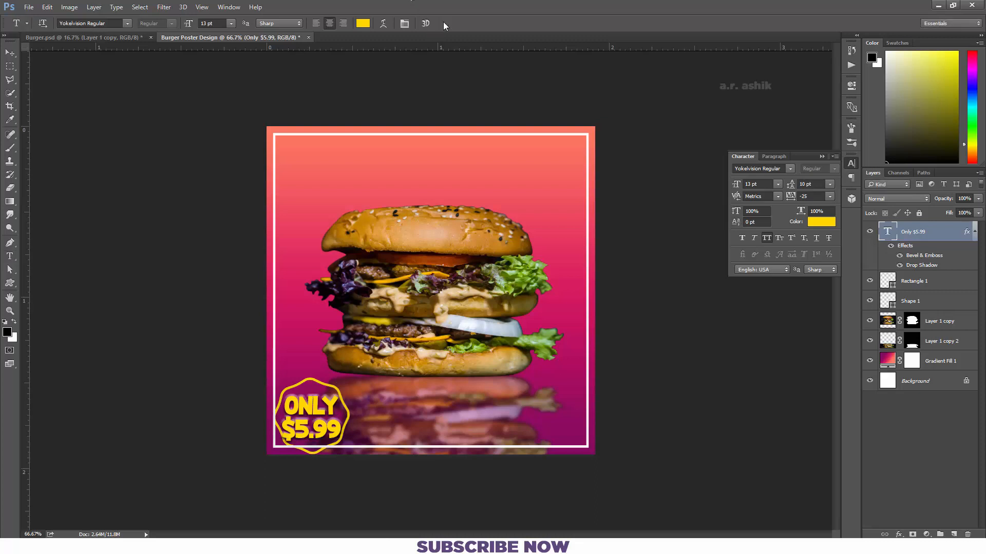
Step: Rotate the price text counterclockwise by about 12 degrees and nudge it up inside the badge
key("ctrl+t")
left_click_drag(386, 456, 400, 441)
key("Up")
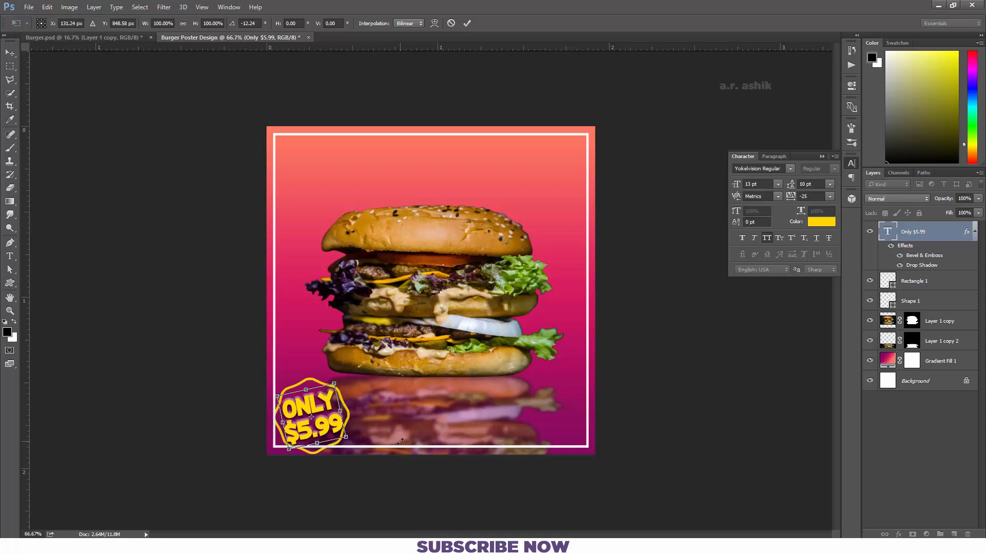
key("Return")
Step: Enlarge the yellow badge outline slightly and shift it left to center it around the tilted price text
left_click(923, 287)
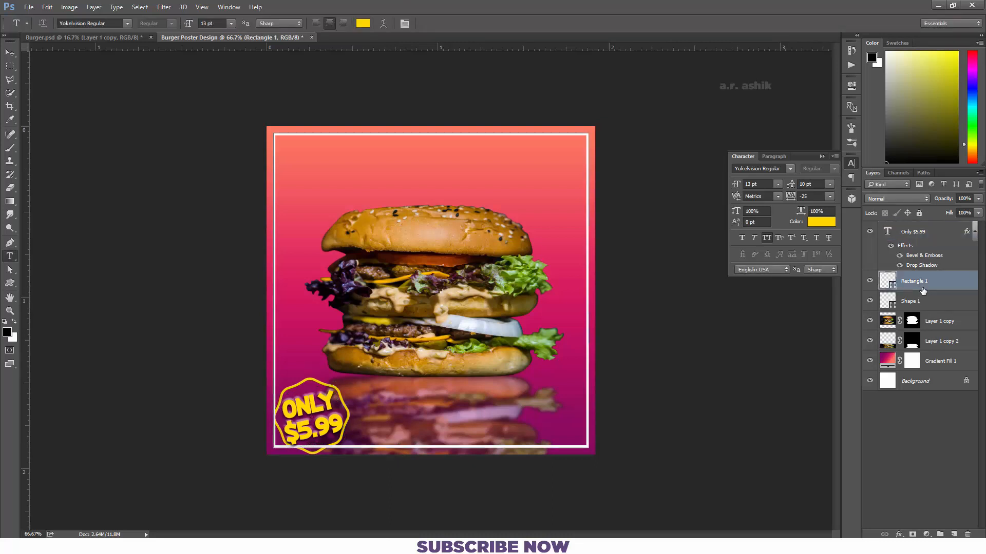
left_click(923, 302)
key("ctrl+t")
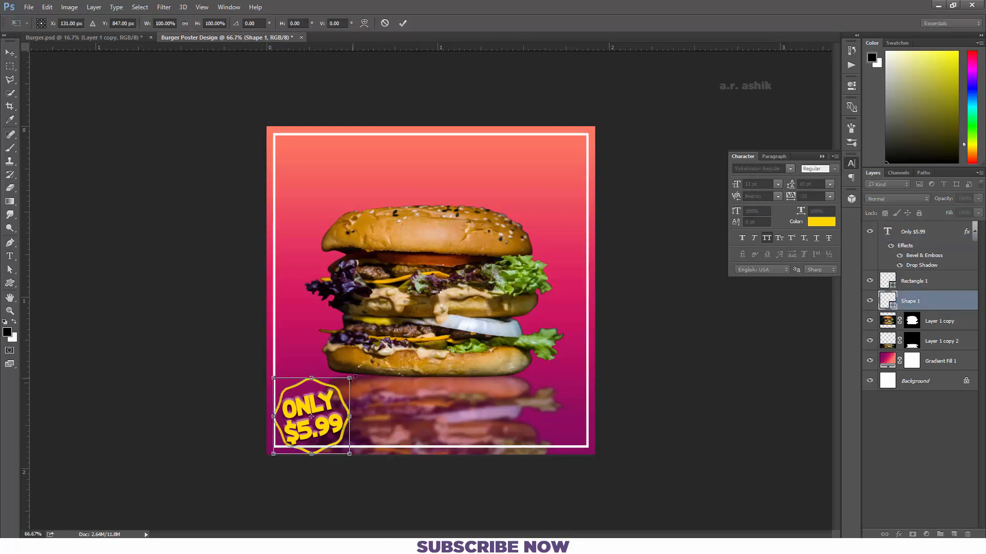
left_click_drag(351, 378, 354, 375)
key("Return")
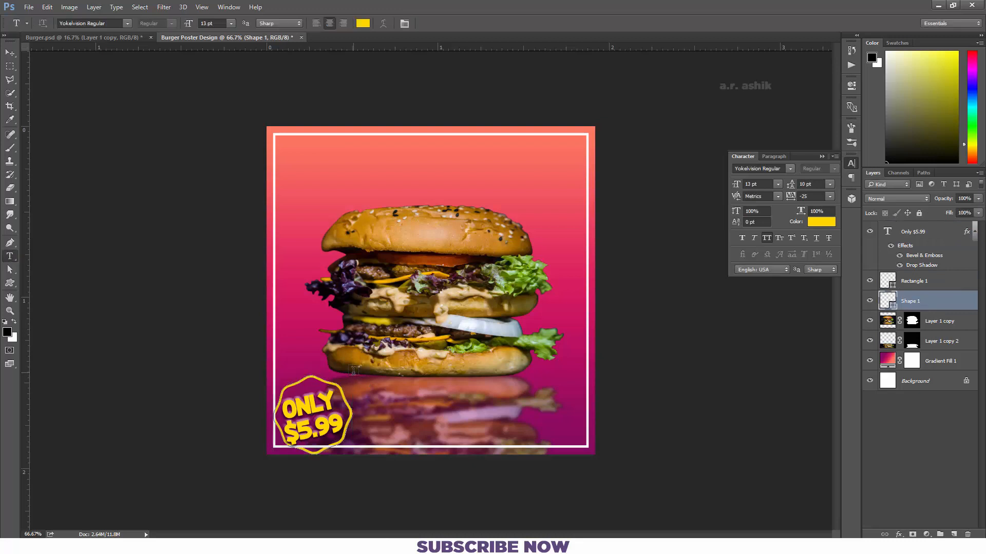
key("ctrl+t")
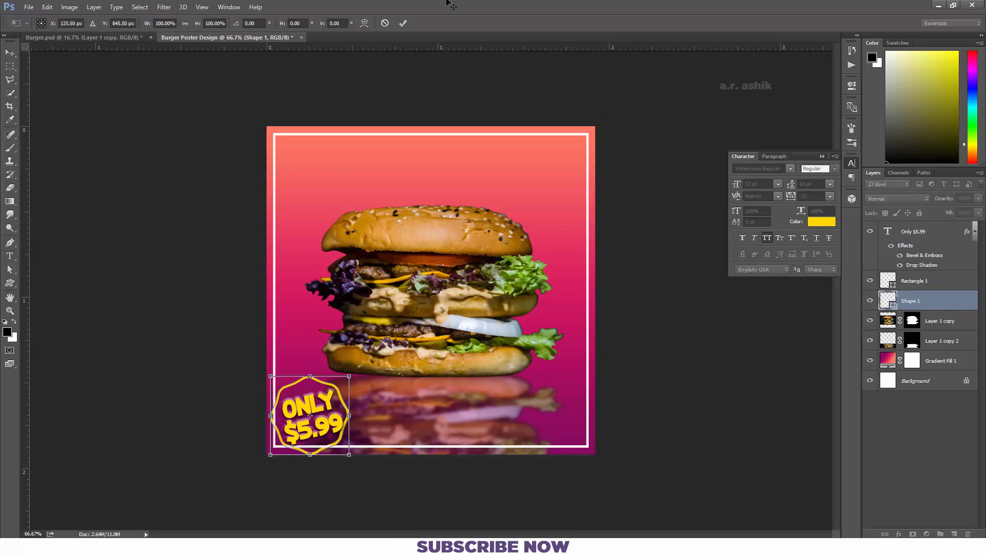
key("Return")
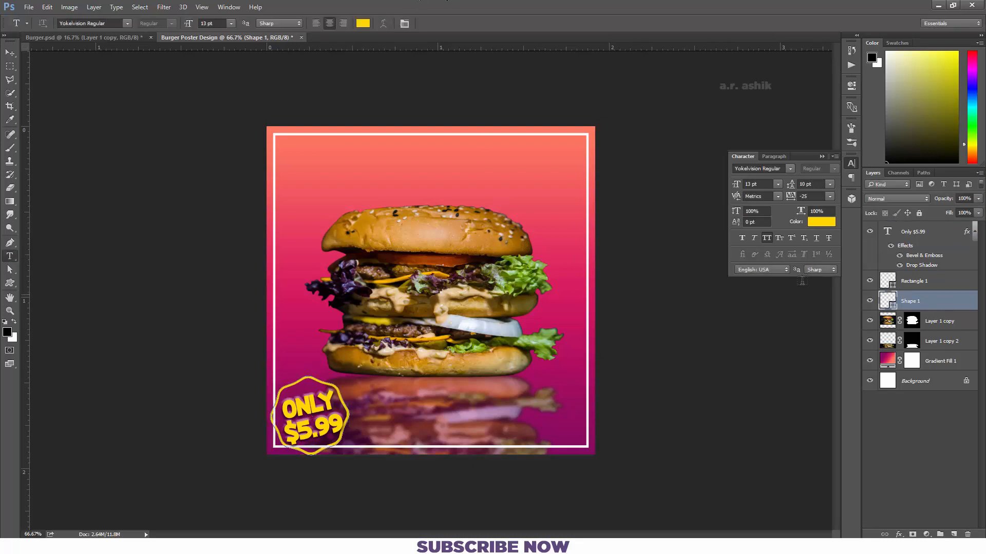
Step: Set the price text's drop shadow to 33% spread, 136 px size and about 53% opacity
double_click(922, 265)
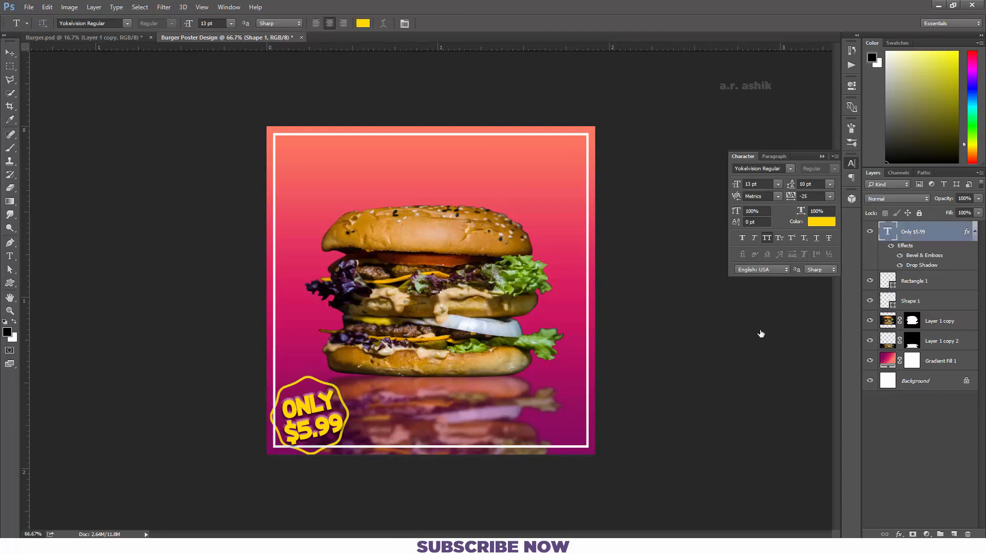
left_click(779, 240)
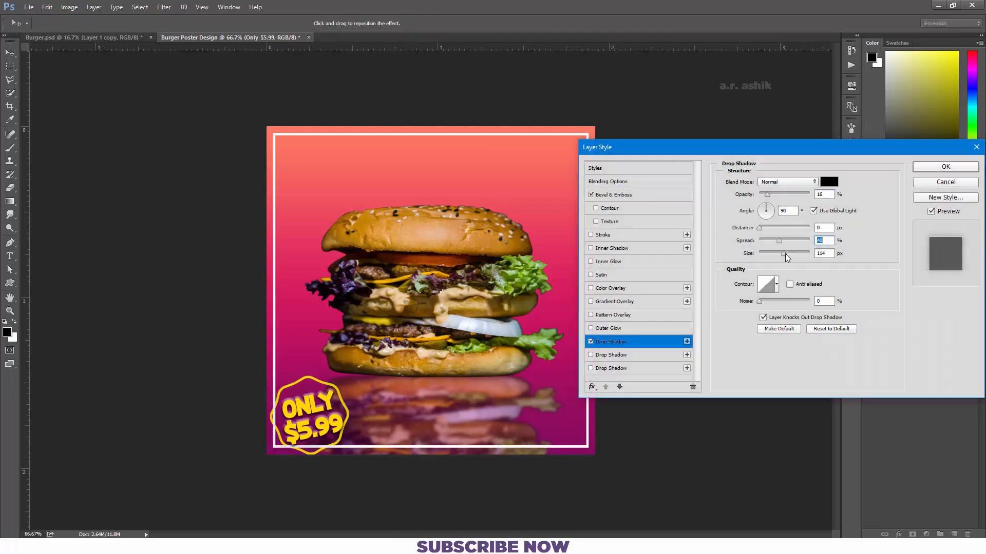
left_click_drag(784, 254, 787, 253)
left_click(775, 242)
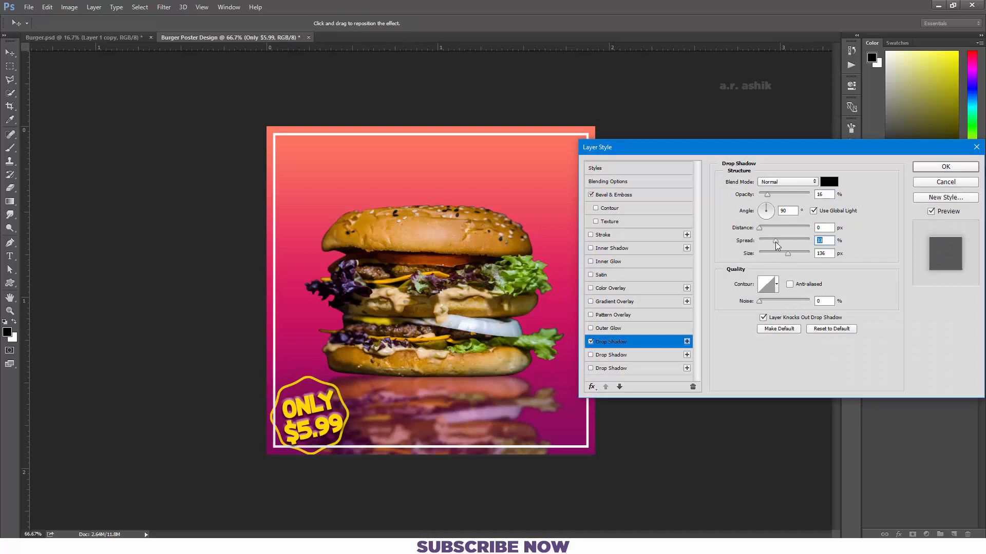
left_click(788, 195)
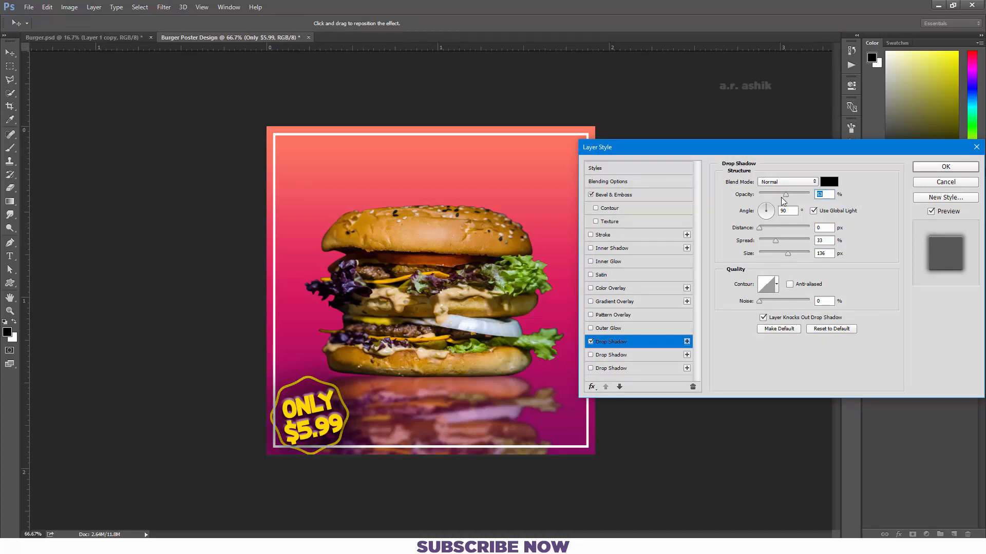
key("Return")
Step: Collapse the price layer's effects and add a new text layer reading "BURGER" over the burger
left_click(896, 402)
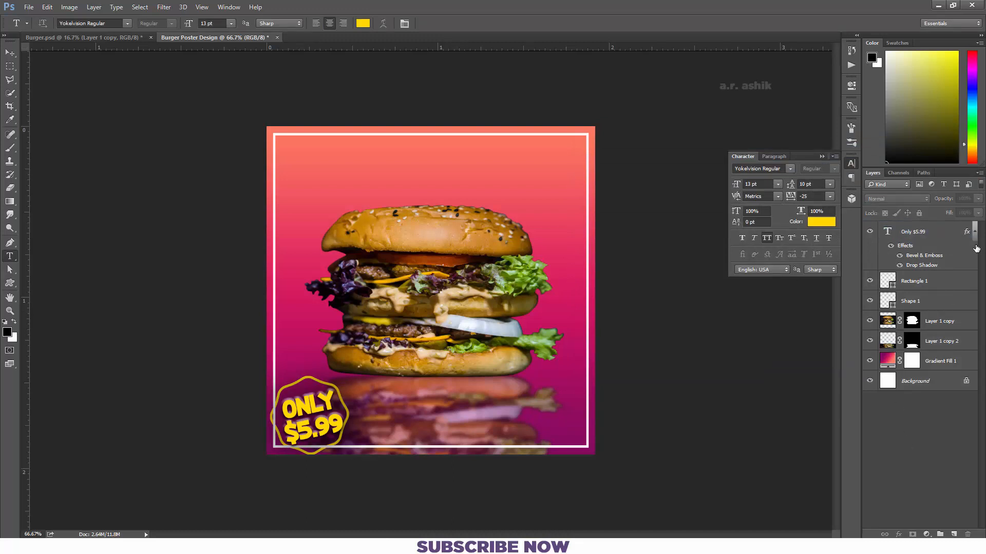
left_click(973, 232)
left_click(465, 300)
type("BURGER")
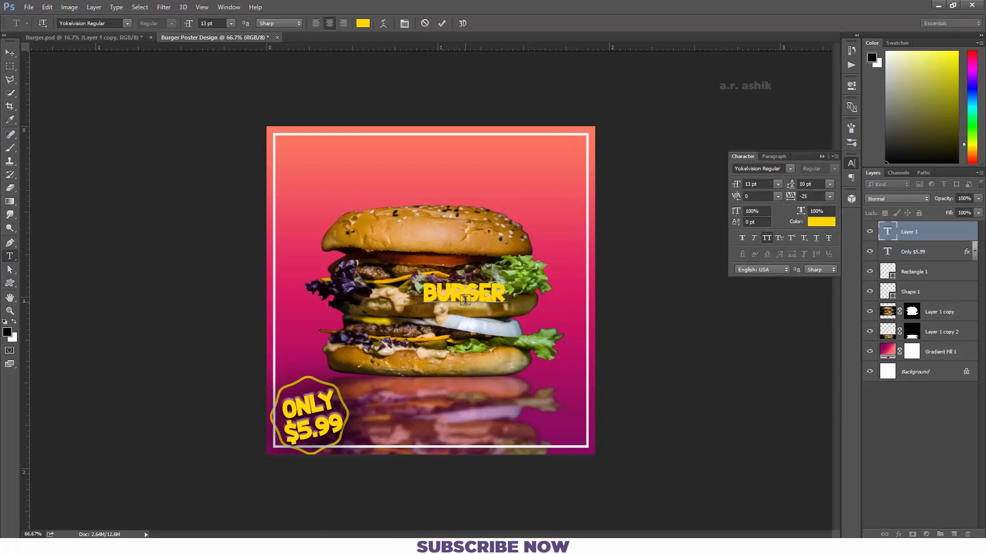
Step: Format the BURGER text in Bebas Neue Light with faux bold at 47 pt, placed across the top bun
key("ctrl+a")
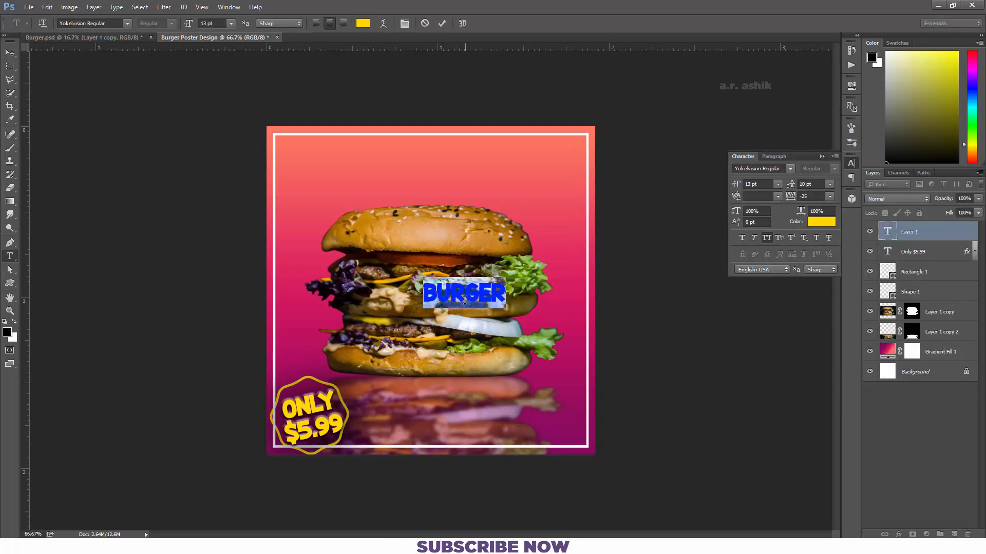
left_click(106, 21)
type("beb")
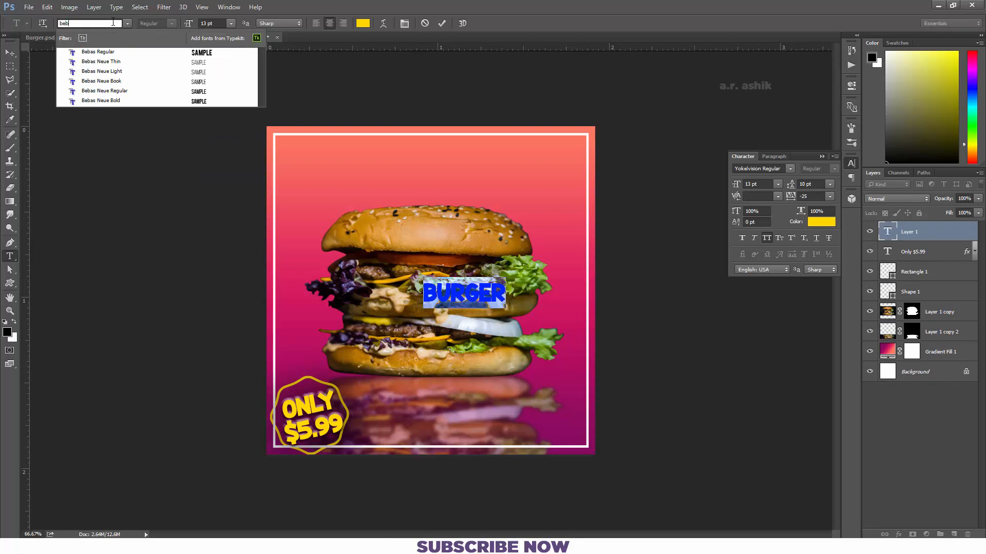
left_click(125, 71)
left_click(742, 238)
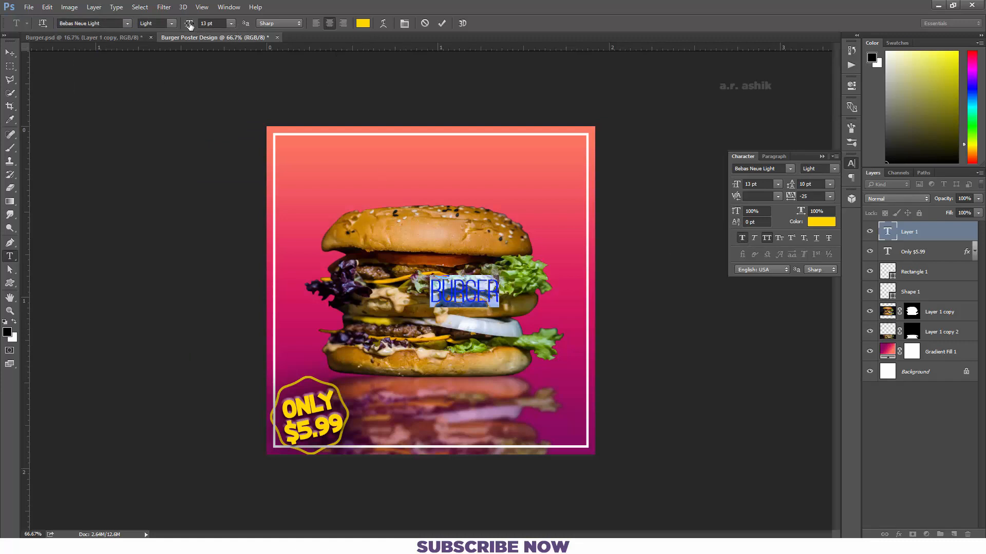
left_click_drag(189, 26, 207, 26)
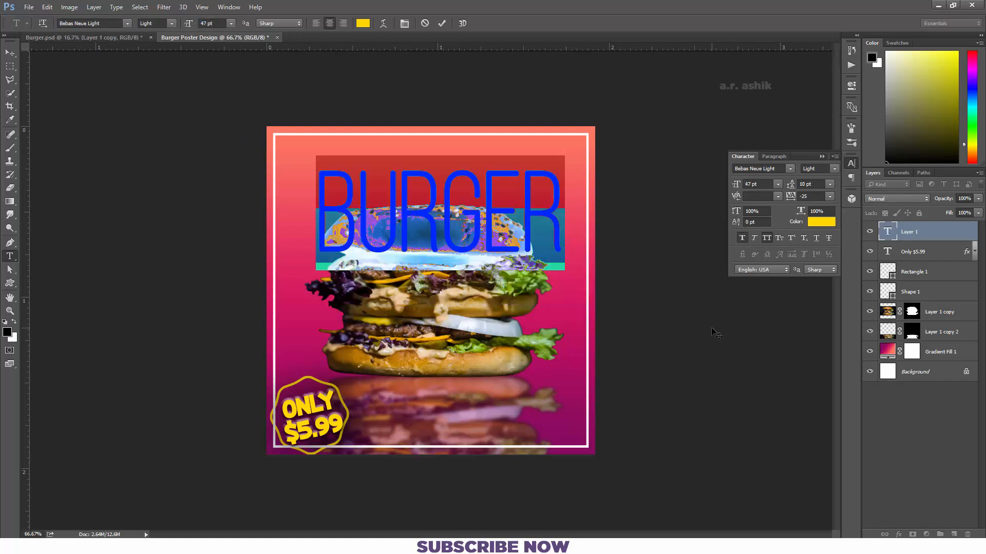
left_click(442, 24)
Step: Switch the BURGER text to Bebas Neue Regular and turn off its faux bold
left_click(126, 24)
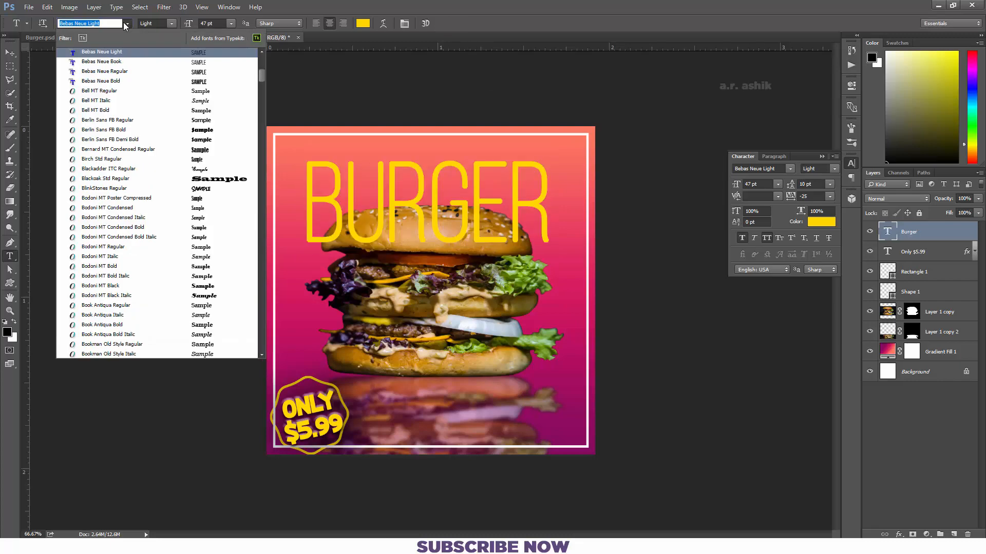
type("be")
key("BackSpace")
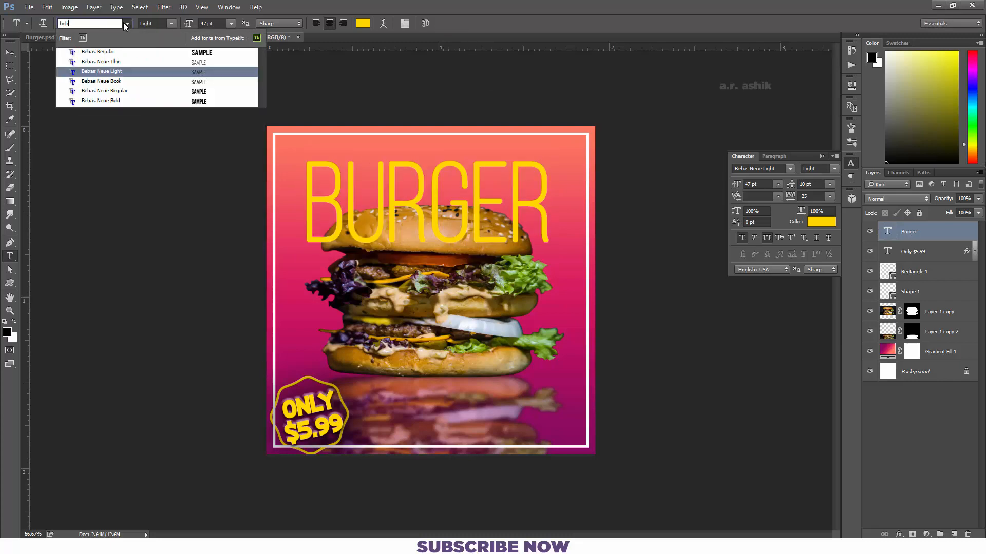
left_click(122, 96)
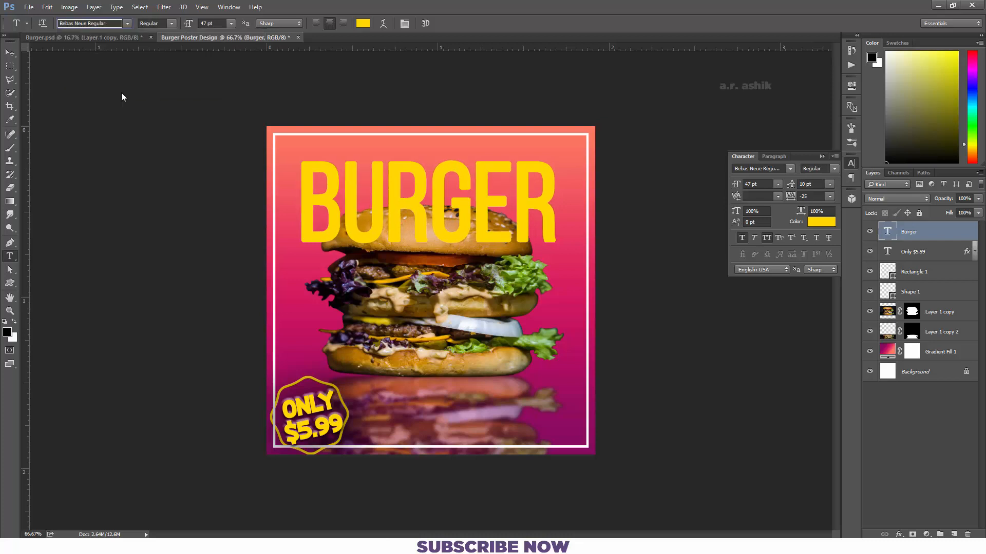
left_click(741, 239)
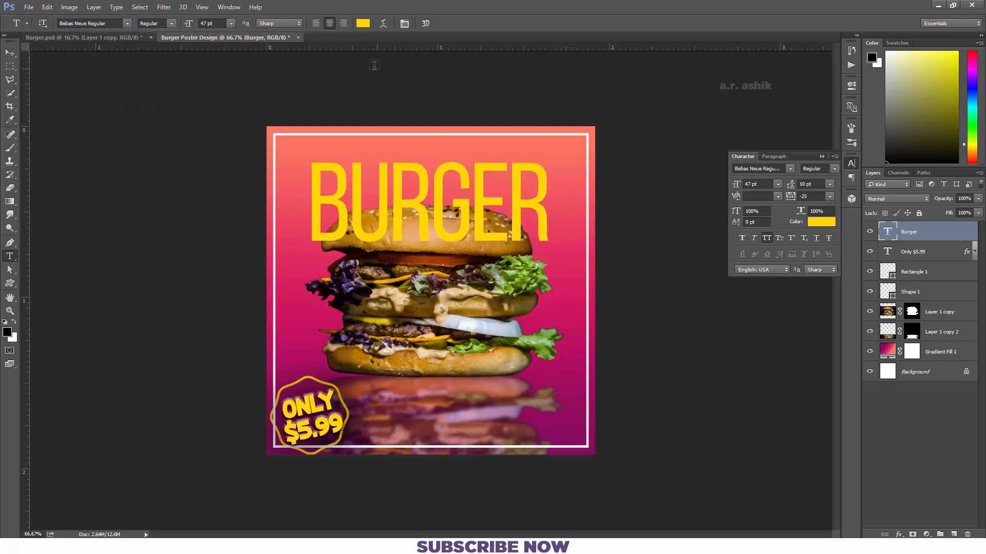
Step: Color the BURGER text white and place its layer directly beneath the burger layer
left_click(364, 24)
left_click_drag(619, 310, 535, 266)
key("Return")
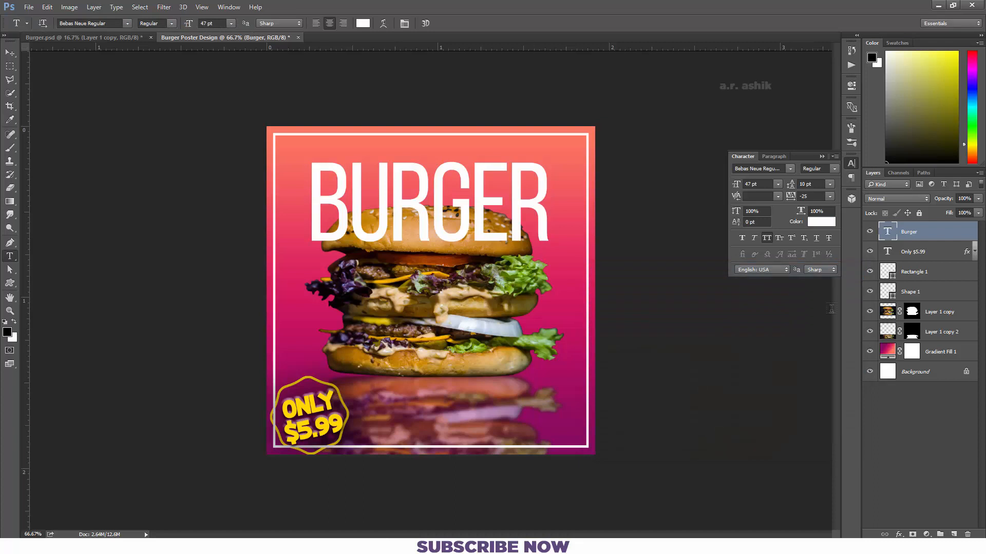
left_click_drag(928, 232, 924, 321)
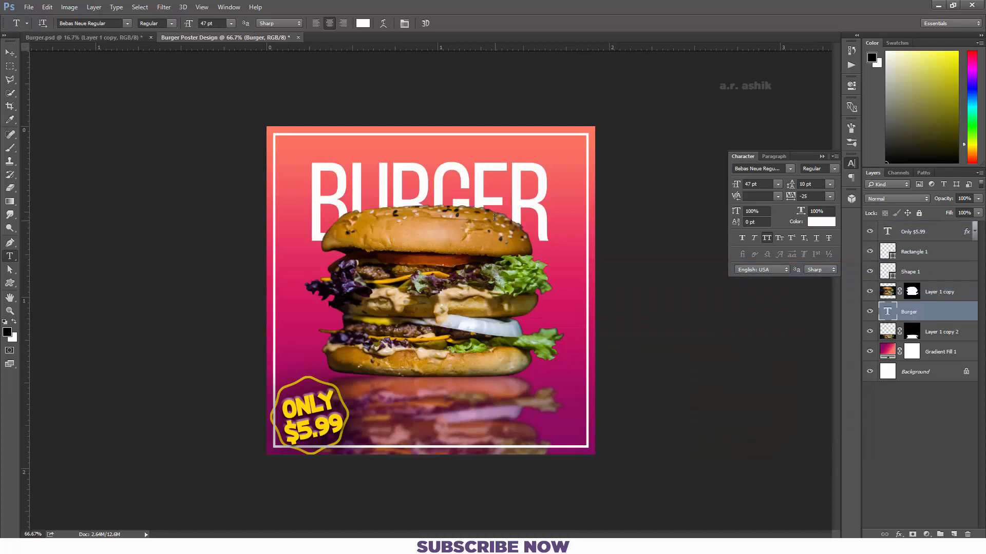
Step: Resize the BURGER text to 41 pt and move it up near the top of the frame
double_click(447, 198)
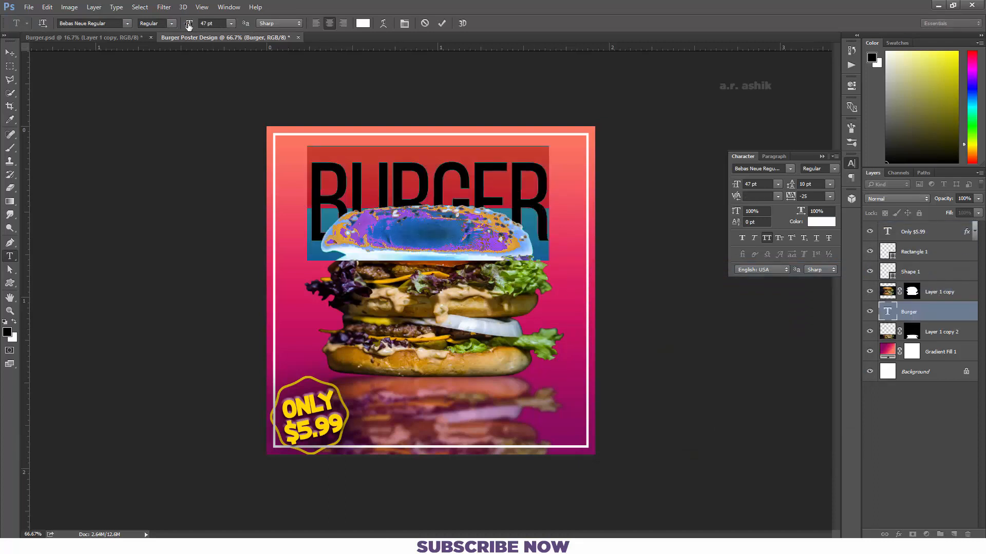
left_click_drag(189, 25, 184, 27)
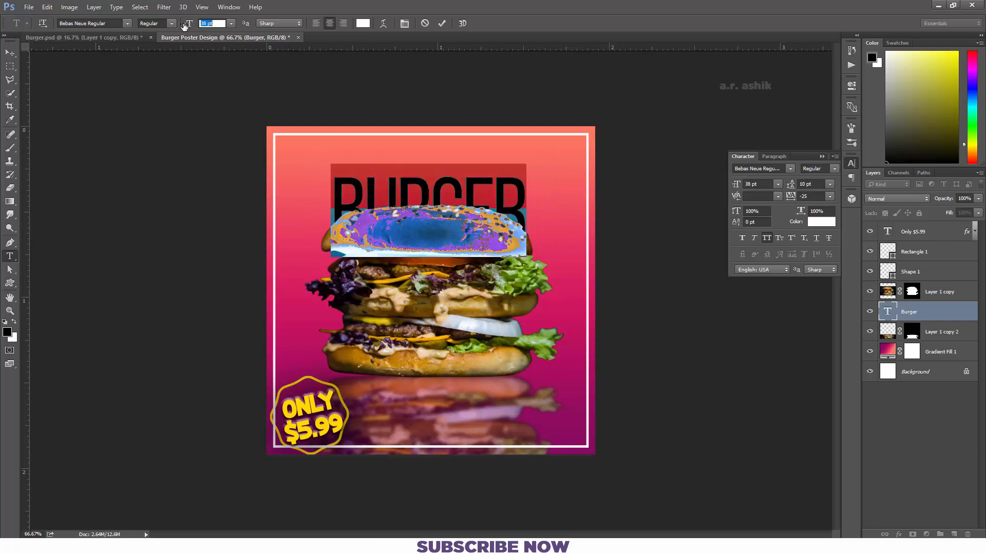
left_click_drag(596, 305, 597, 288)
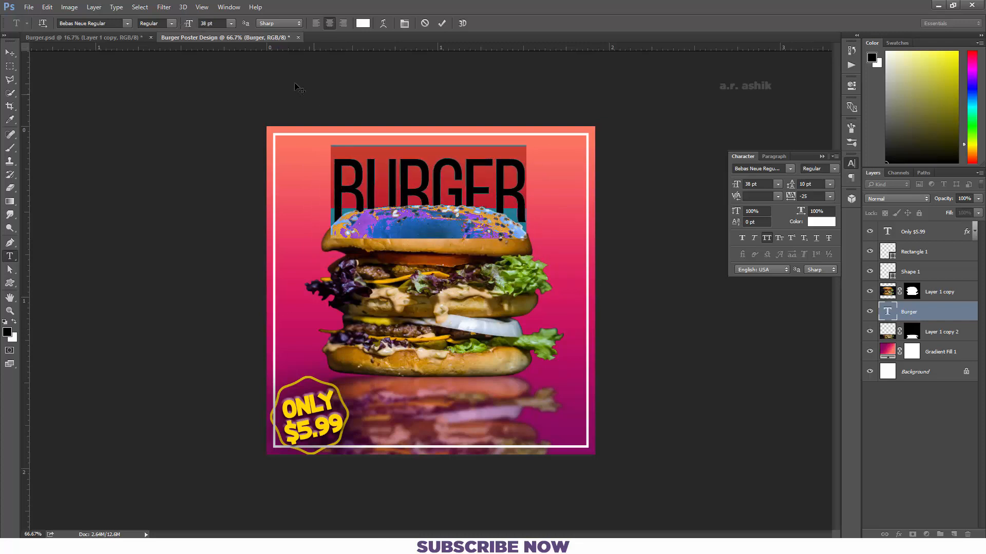
left_click_drag(189, 25, 195, 25)
left_click(441, 23)
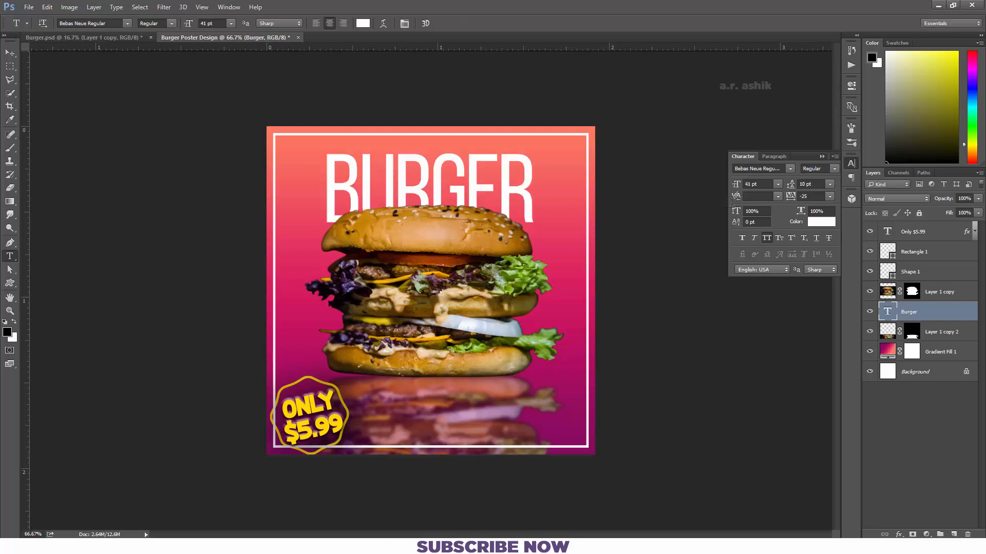
Step: Put the reflection layer above the BURGER text layer, and scale burger and reflection together to about 87.6%
left_click_drag(934, 332, 934, 308)
left_click(931, 298, "shift")
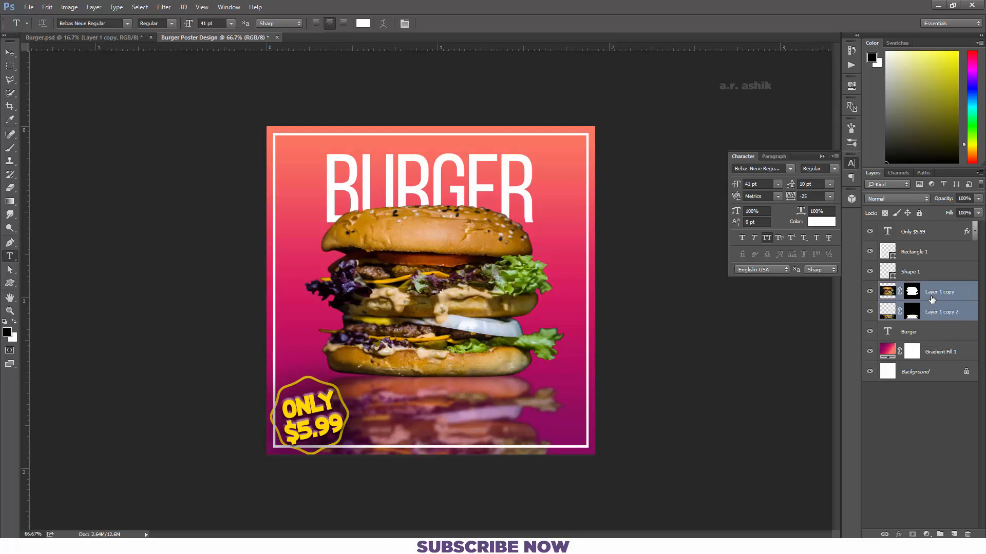
key("ctrl+t")
left_click_drag(621, 522, 604, 507)
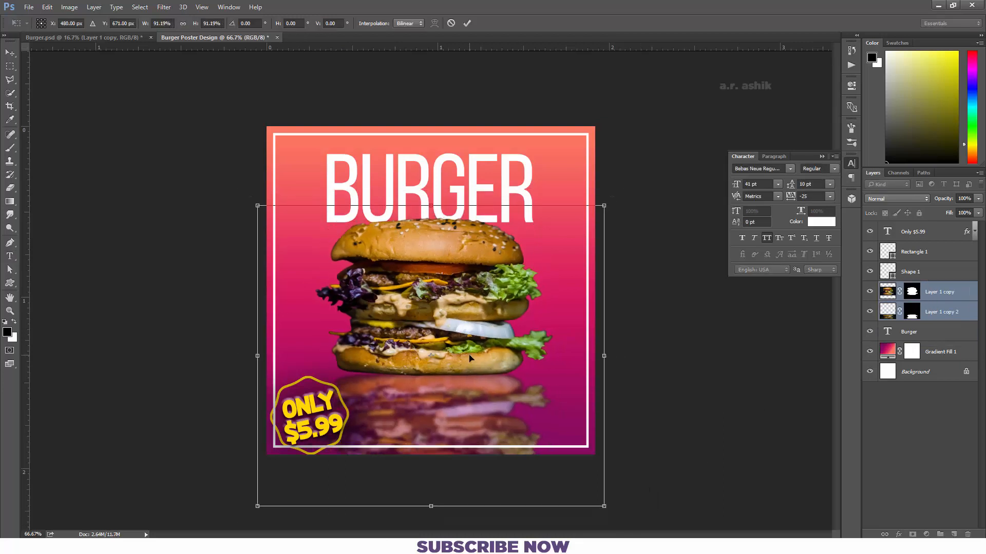
left_click_drag(470, 357, 469, 357)
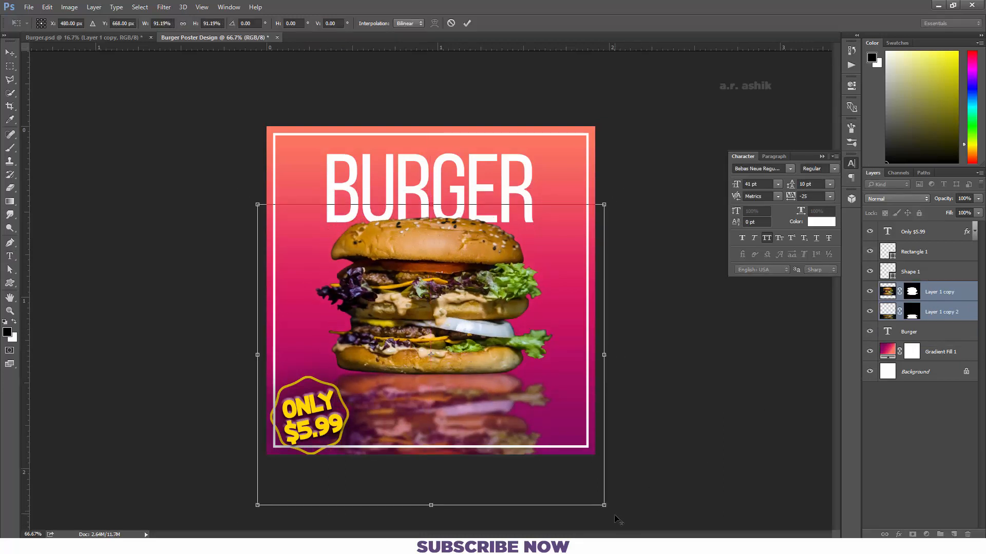
left_click_drag(602, 502, 597, 498)
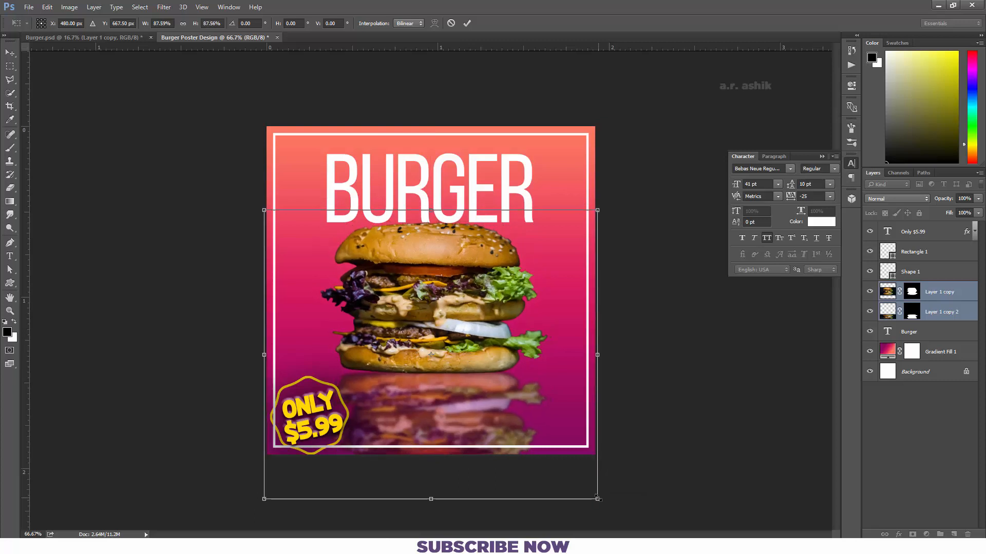
key("Return")
Step: Stretch only the burger layer slightly upward so its top bun overlaps the bottom of the BURGER text
key("t")
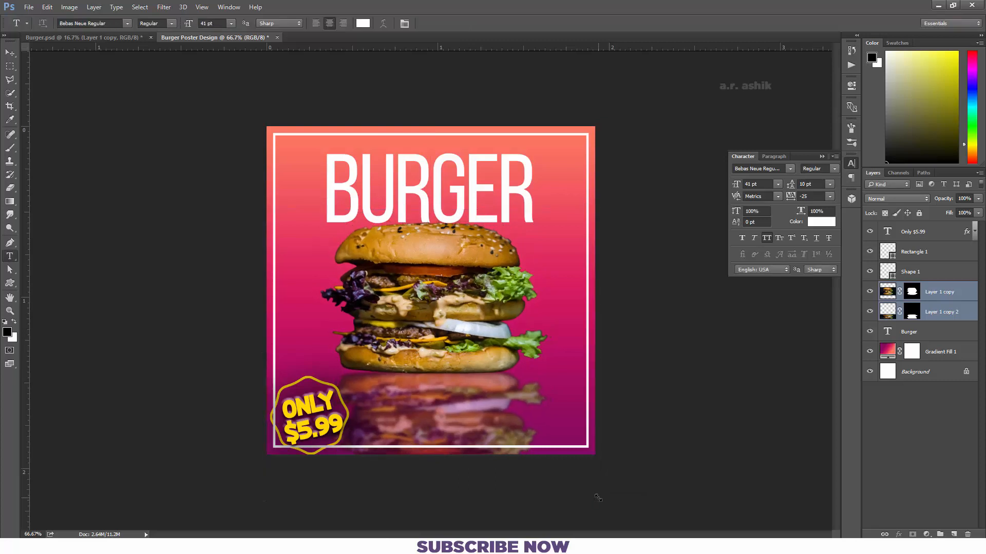
left_click(927, 297)
key("ctrl+t")
left_click_drag(431, 202, 432, 192)
key("Return")
Step: Reduce the BURGER text to 36 pt and shift it slightly down and left behind the top bun
left_click(911, 336)
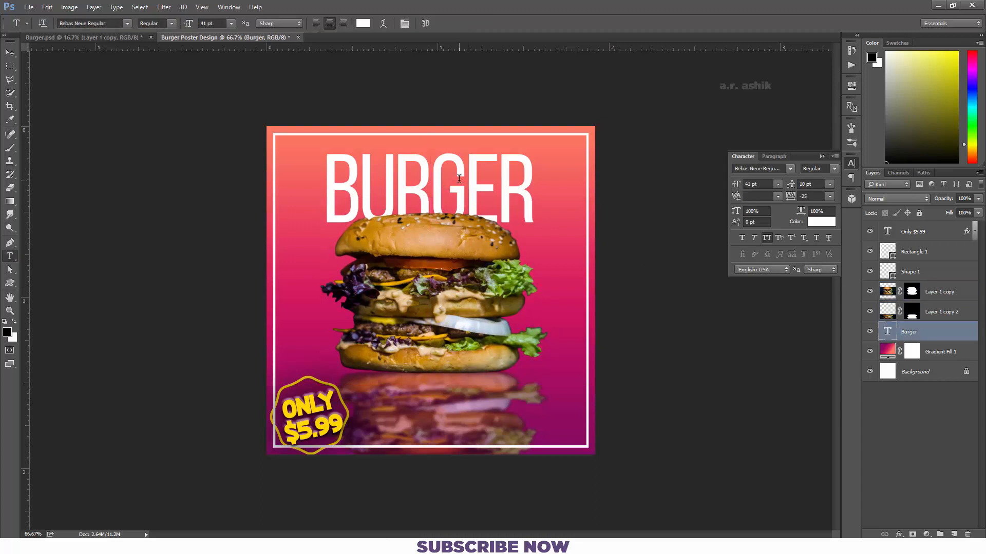
double_click(469, 188)
left_click_drag(189, 26, 186, 26)
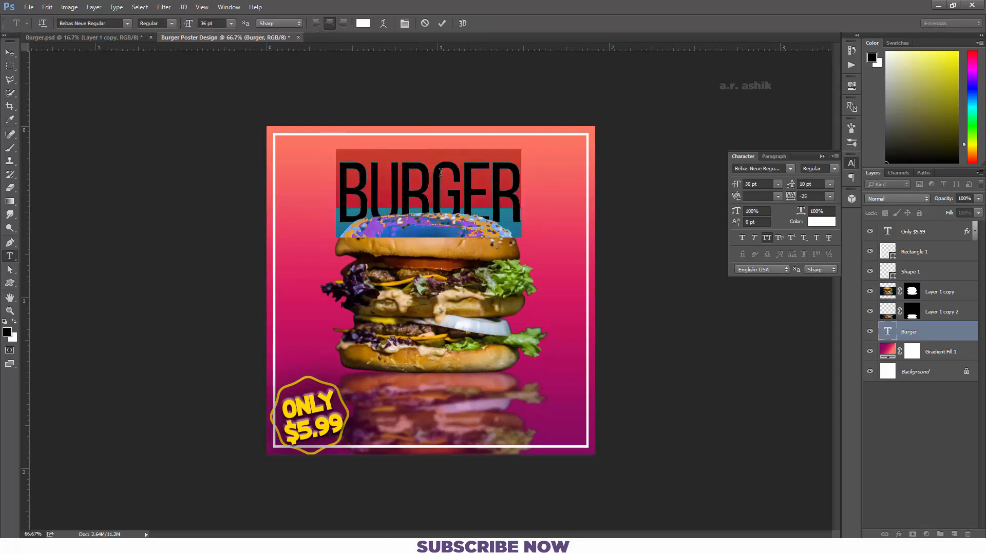
left_click_drag(565, 255, 563, 258)
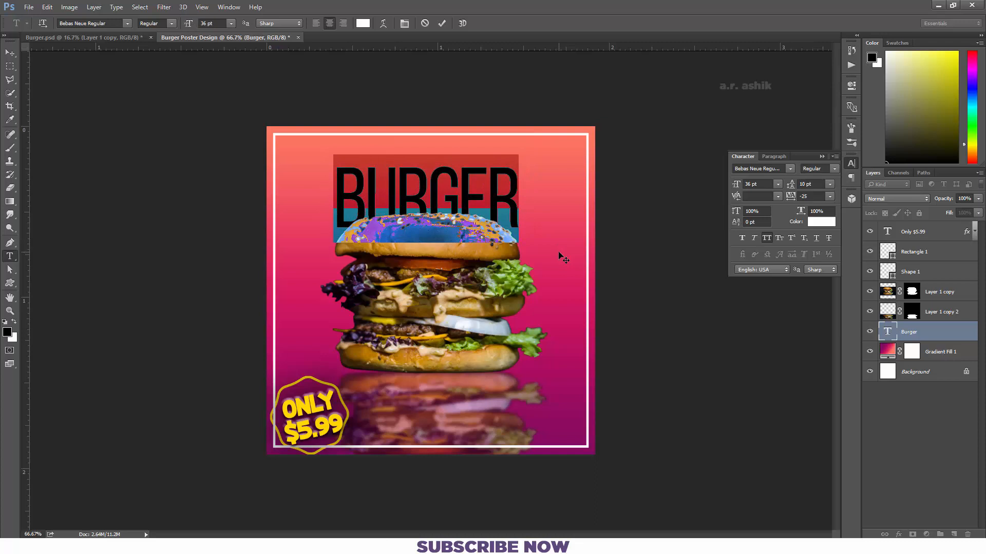
left_click(559, 252)
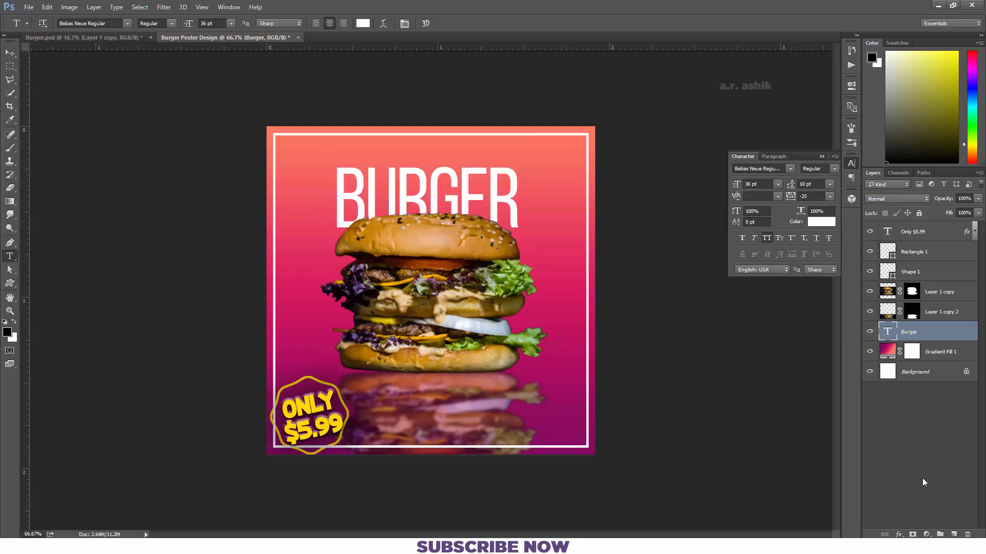
Step: Duplicate the BURGER text layer, change the copy's wording to "STAR" and color it the badge's yellow, ffd800
key("ctrl+j")
double_click(426, 206)
key("BackSpace")
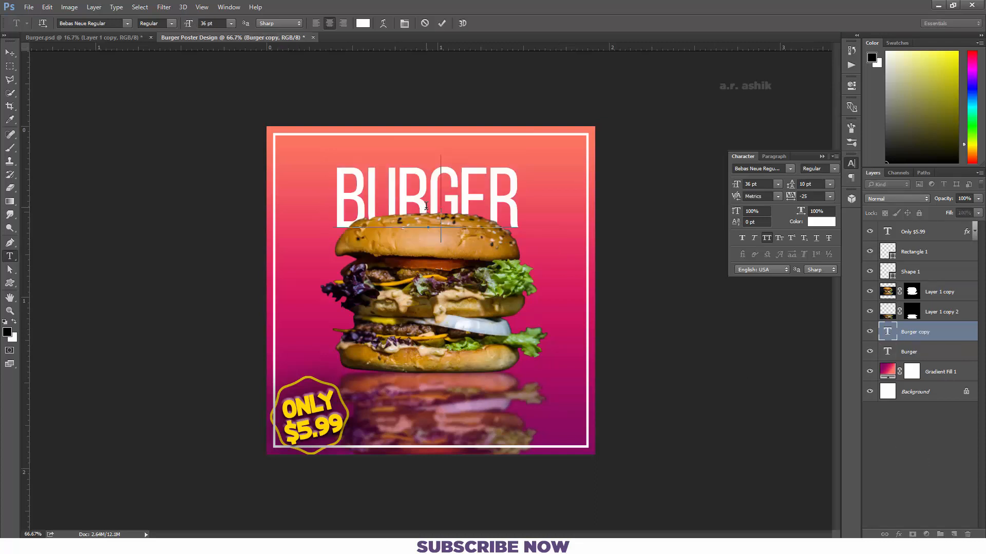
type("STAR")
left_click(363, 23)
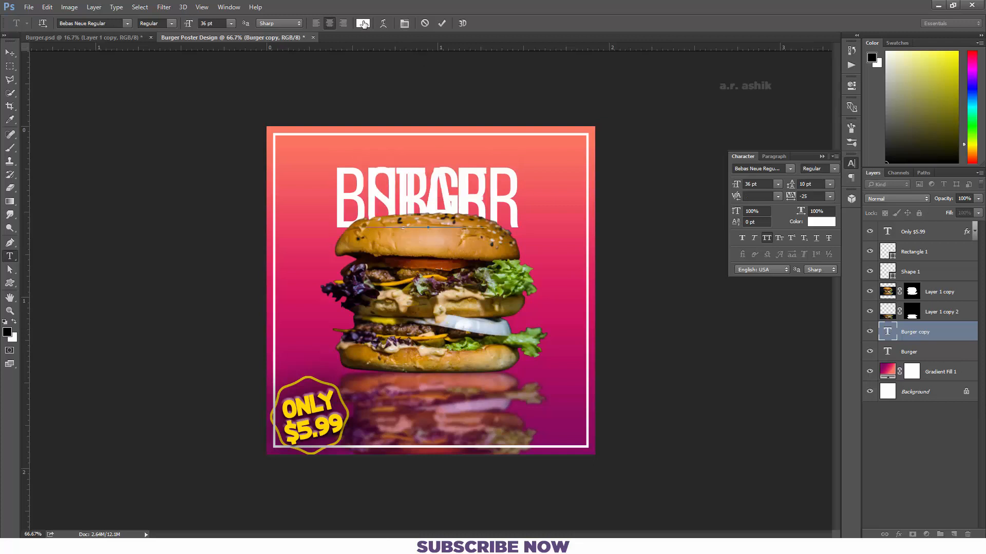
left_click(317, 405)
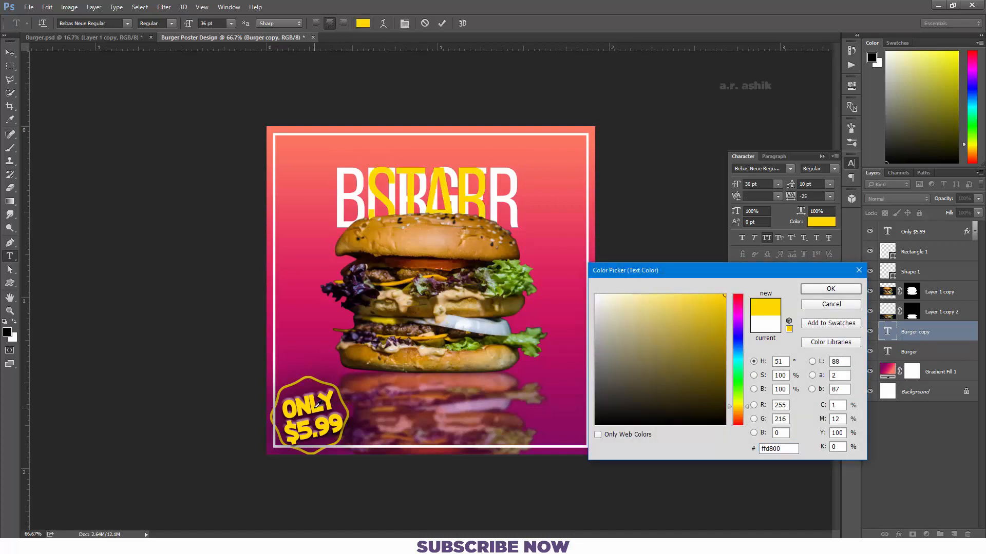
key("Return")
key("ctrl+Return")
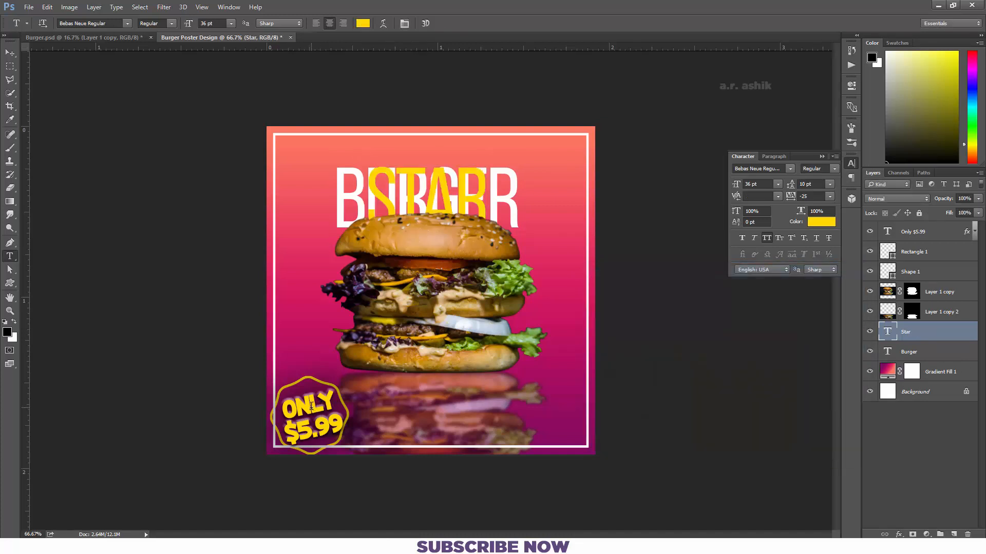
Step: Move the STAR text down over the reflection and place its layer between the burger and reflection layers
key("ctrl+t")
left_click_drag(459, 216, 461, 420)
key("Return")
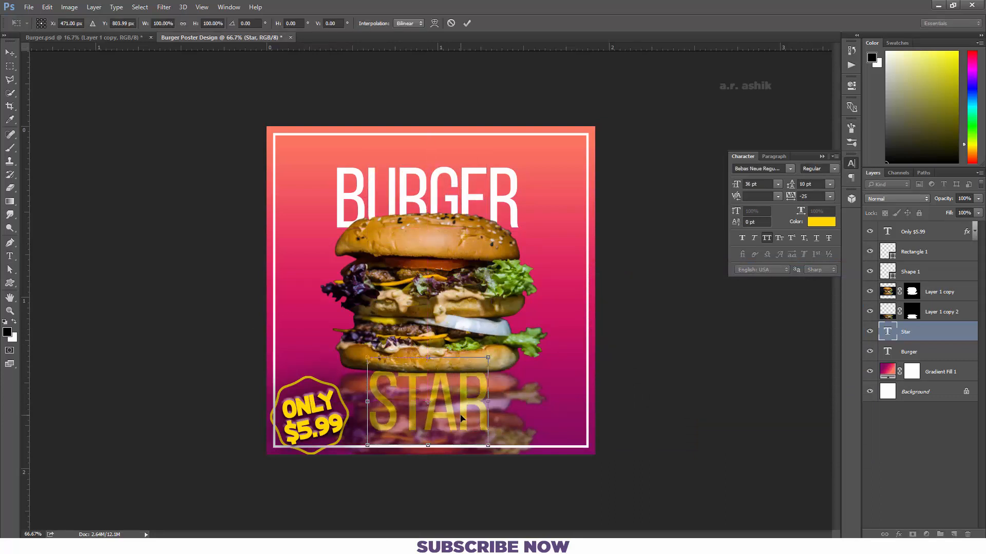
key("t")
left_click_drag(956, 338, 952, 307)
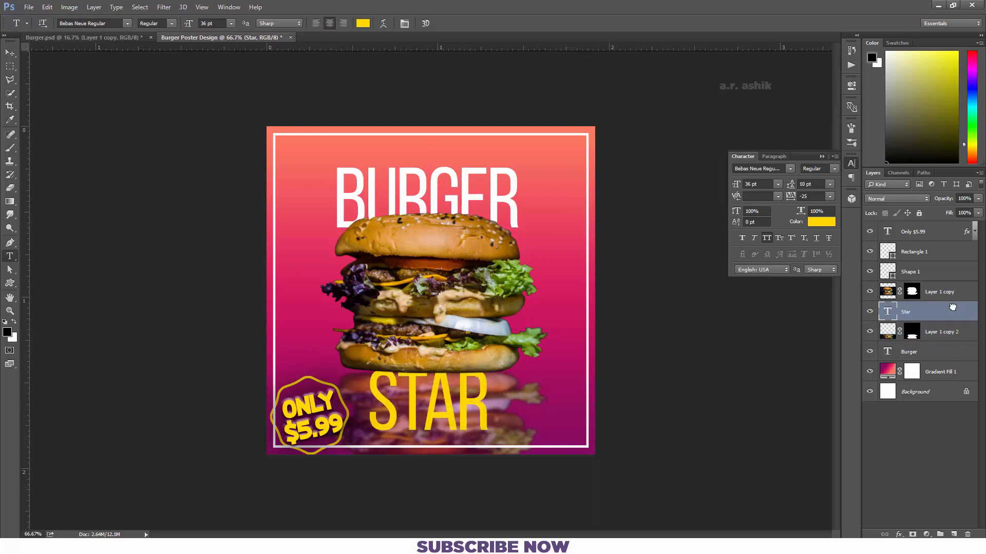
Step: Apply faux bold to both the STAR text and the BURGER text
double_click(468, 402)
left_click(742, 238)
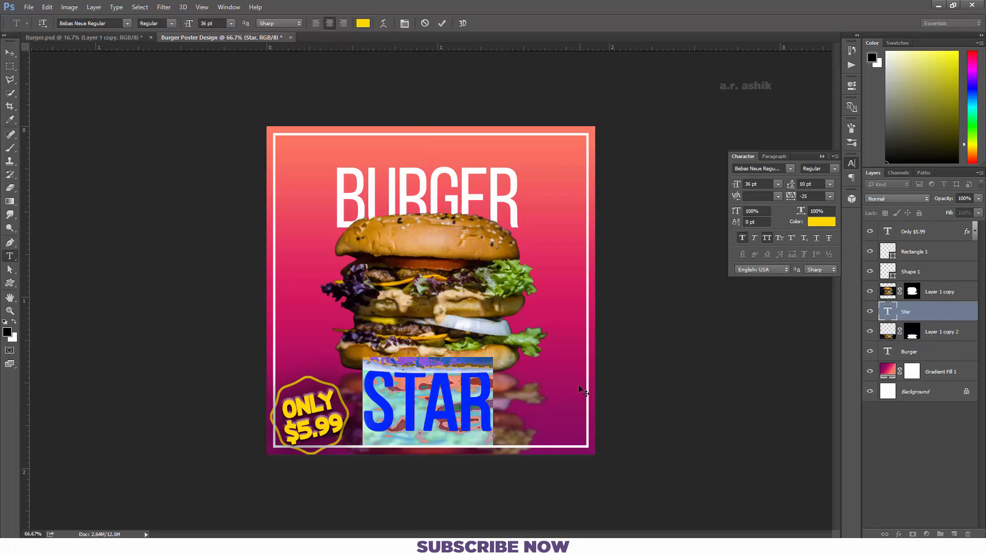
left_click_drag(572, 401, 574, 402)
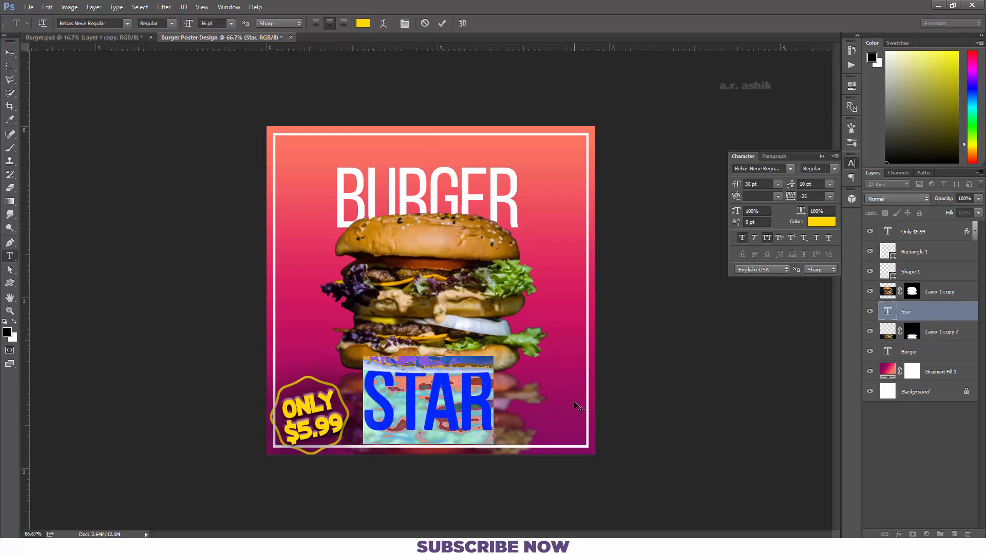
key("ctrl+Return")
left_click(919, 352)
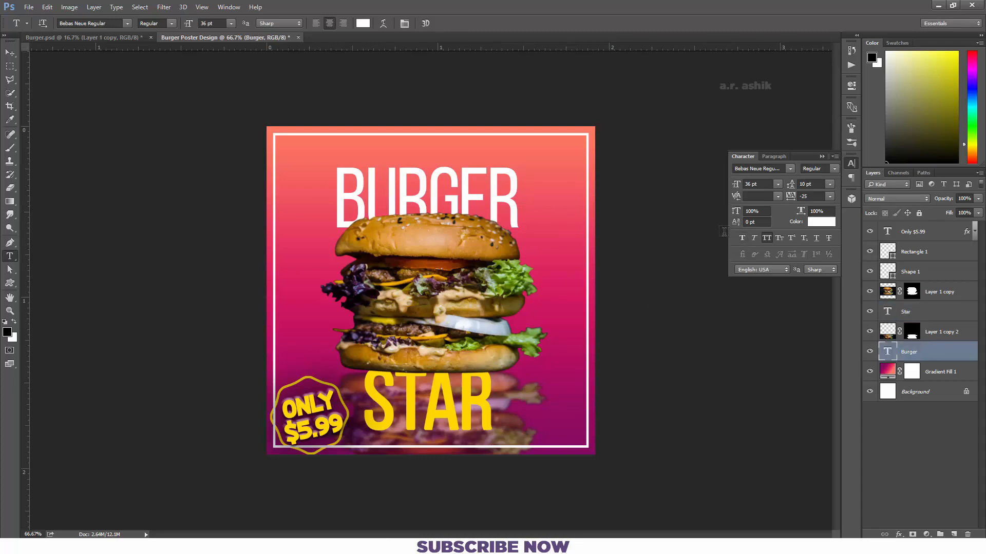
left_click(744, 241)
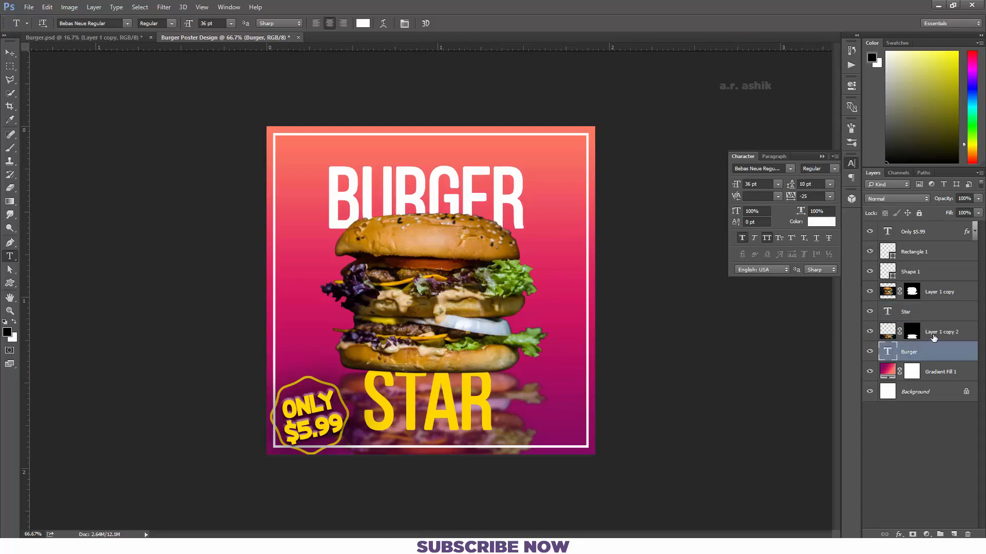
Step: On a new layer above the STAR text, paint a black shadow along the burger's base with a soft round 72 px brush at 0% hardness
left_click(932, 312)
left_click(953, 534)
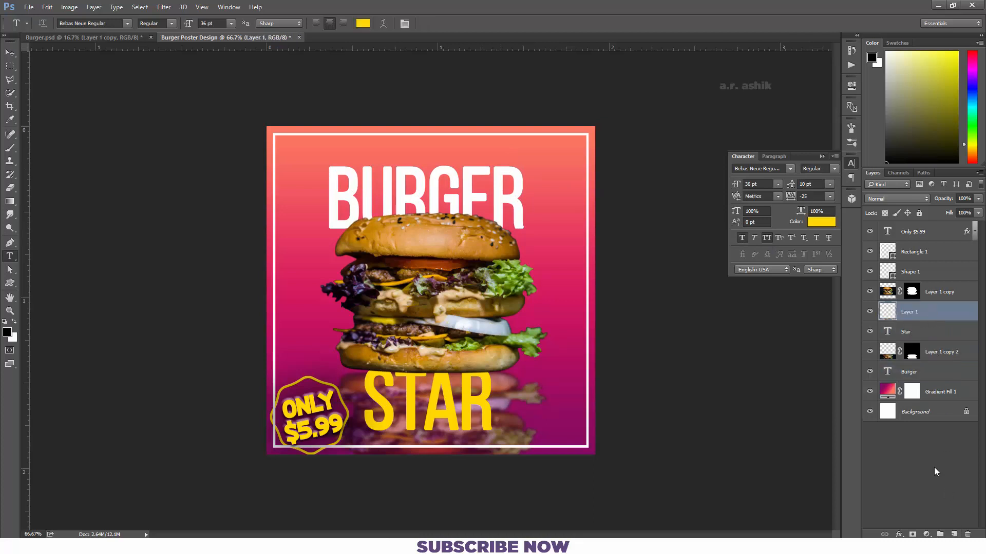
right_click(10, 147)
left_click(41, 148)
right_click(401, 342)
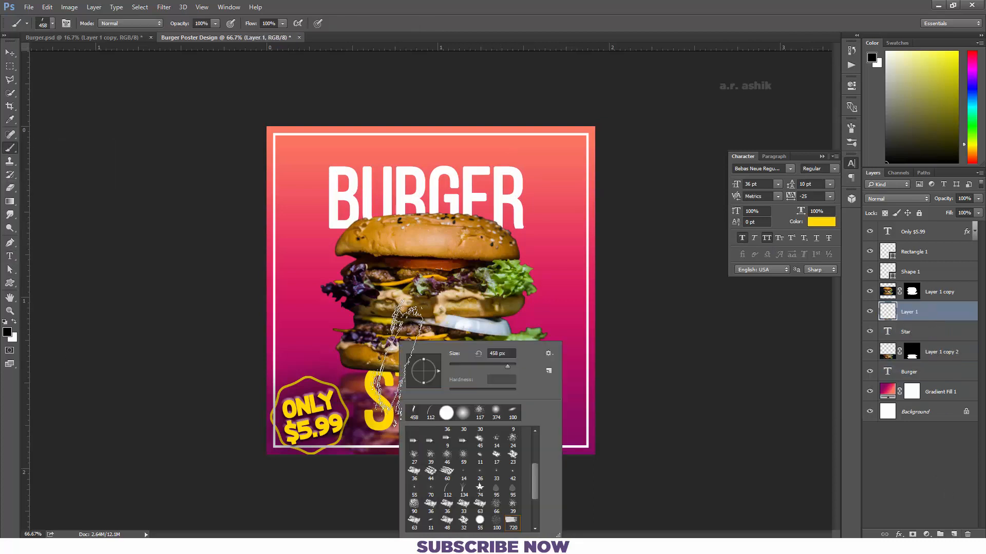
double_click(463, 413)
right_click(404, 397)
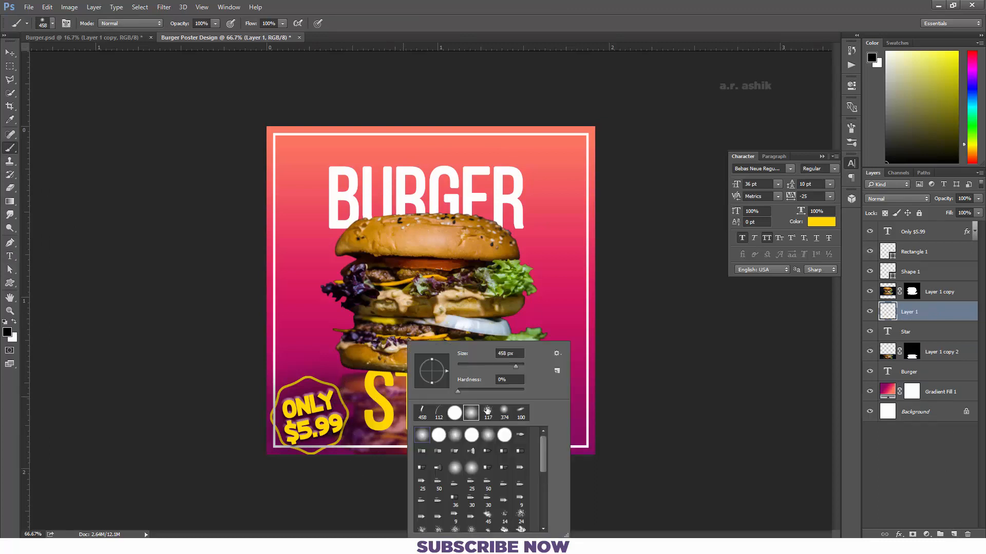
left_click(471, 366)
key("Return")
key("ctrl+plus")
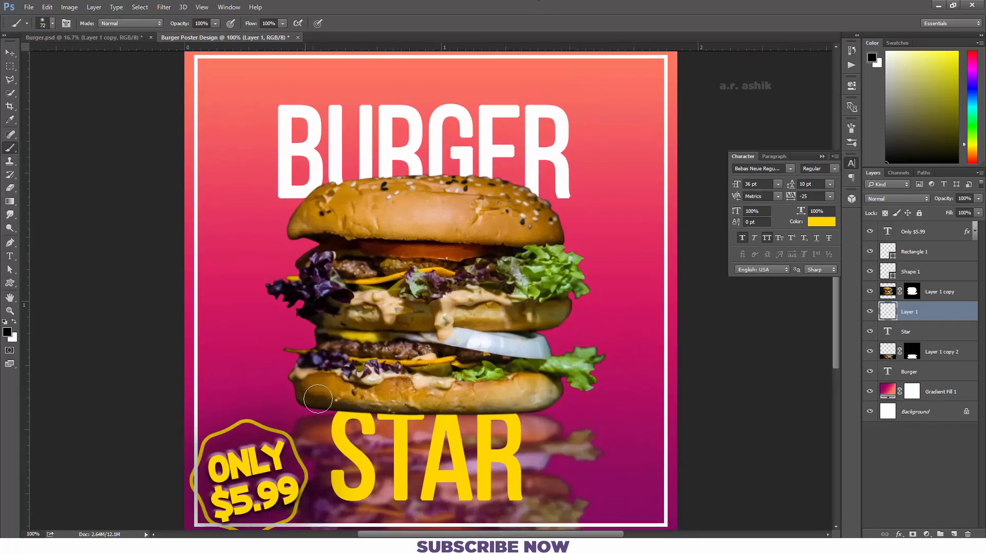
mouse_move(409, 409)
left_mouse_down()
mouse_move(554, 396)
mouse_move(467, 410)
mouse_move(314, 405)
mouse_move(514, 402)
mouse_move(476, 411)
mouse_move(560, 400)
left_mouse_up()
Step: Lower the painted shadow layer's opacity to 76%
left_click_drag(943, 200, 931, 200)
key("ctrl+minus")
key("ctrl+minus")
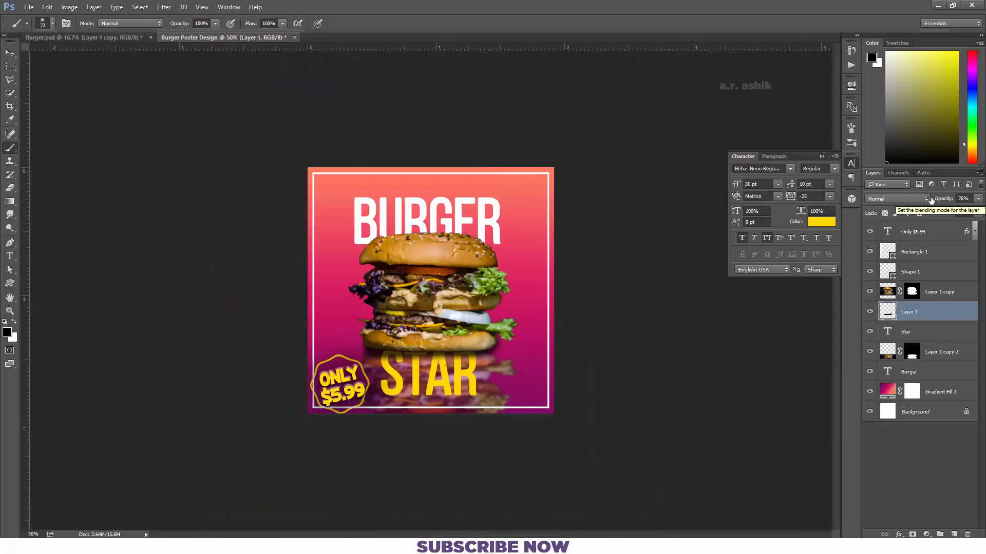
left_click(929, 452)
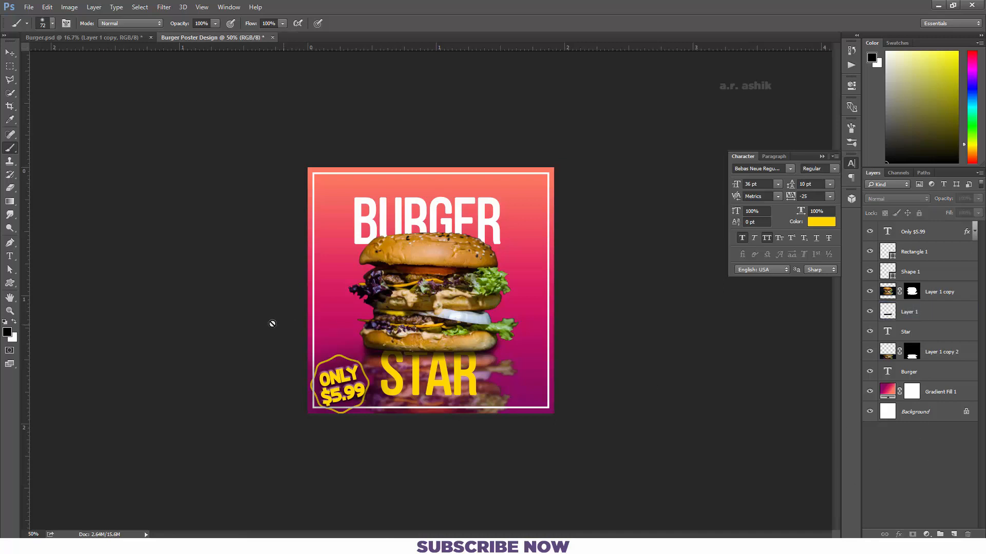
Step: Enlarge the white frame around its center to about 101% and set its stroke width to 0.8 pt
left_click(925, 252)
key("v")
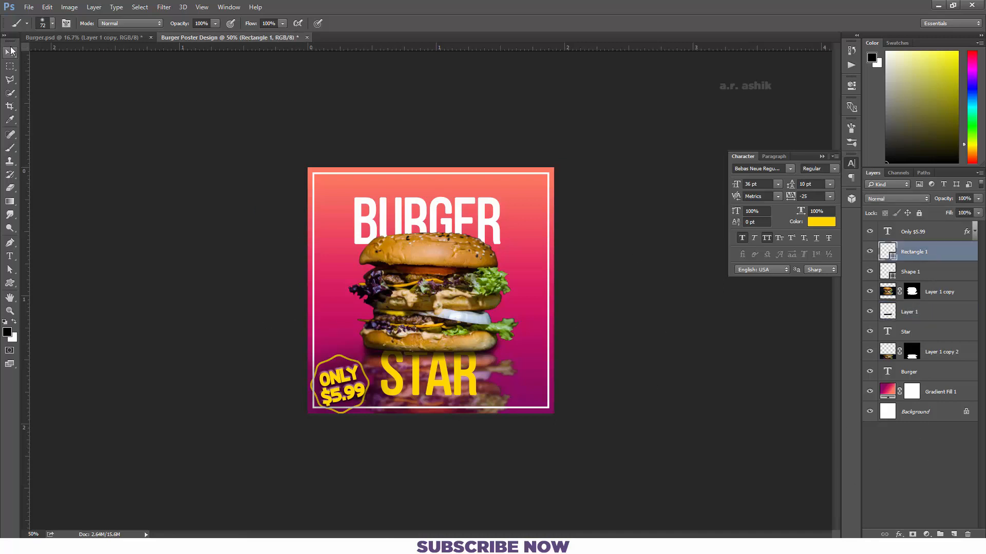
left_click_drag(552, 410, 551, 410)
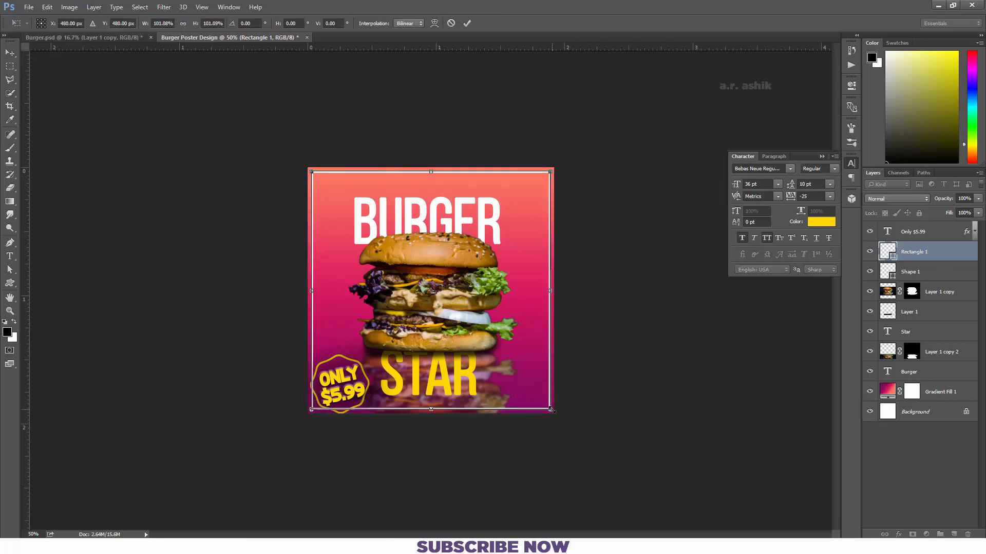
key("Return")
left_click(10, 282)
left_click(46, 323)
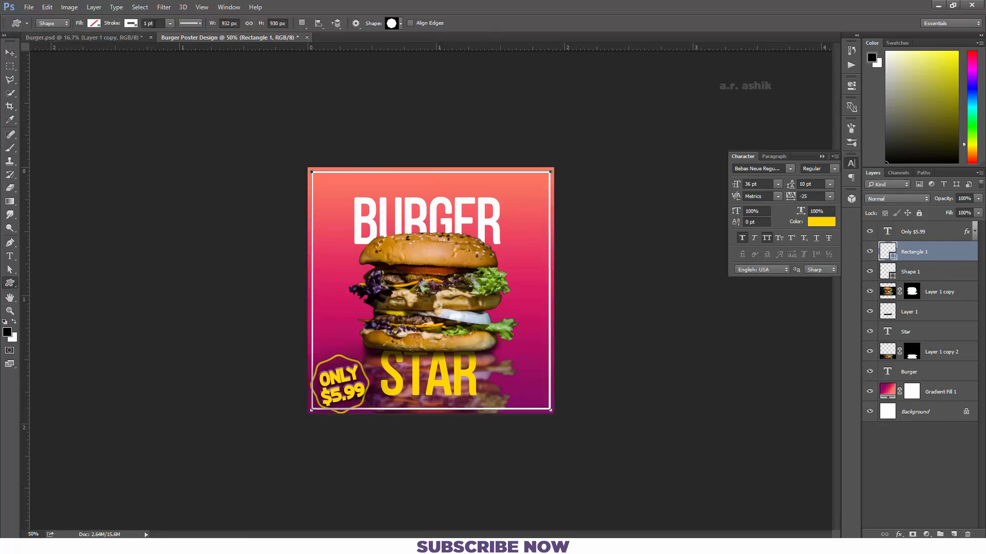
type("0.8")
key("Return")
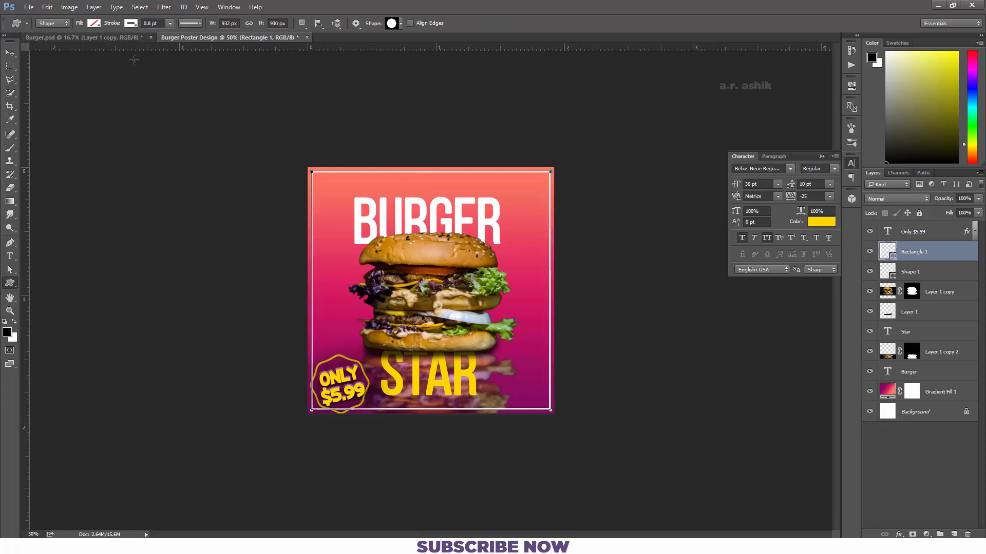
left_click(922, 482)
Step: Draw a rectangle about 630 by 62 px above the BURGER title, with a black fill and no stroke
left_click(10, 283)
left_click(22, 284)
left_click_drag(354, 176, 516, 192)
left_click(681, 142)
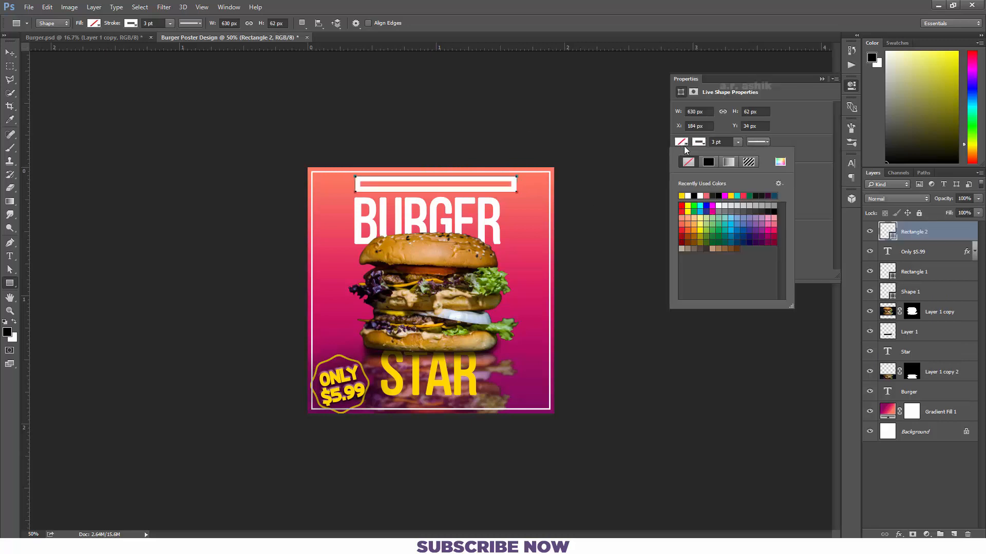
left_click(693, 195)
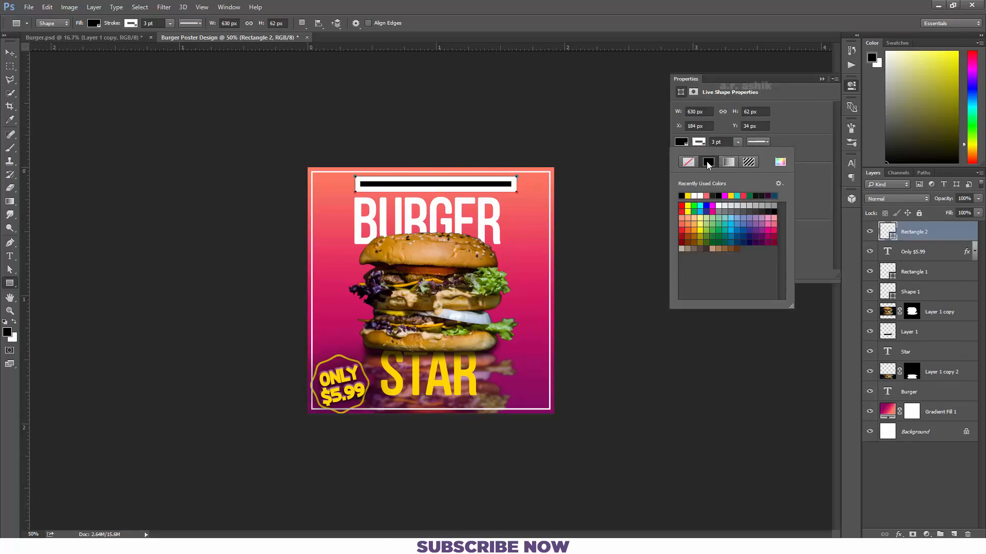
Step: Add a reversed radial orange-to-purple gradient overlay at 150% scale to the rectangle and round its corners to 31 px
left_click(898, 534)
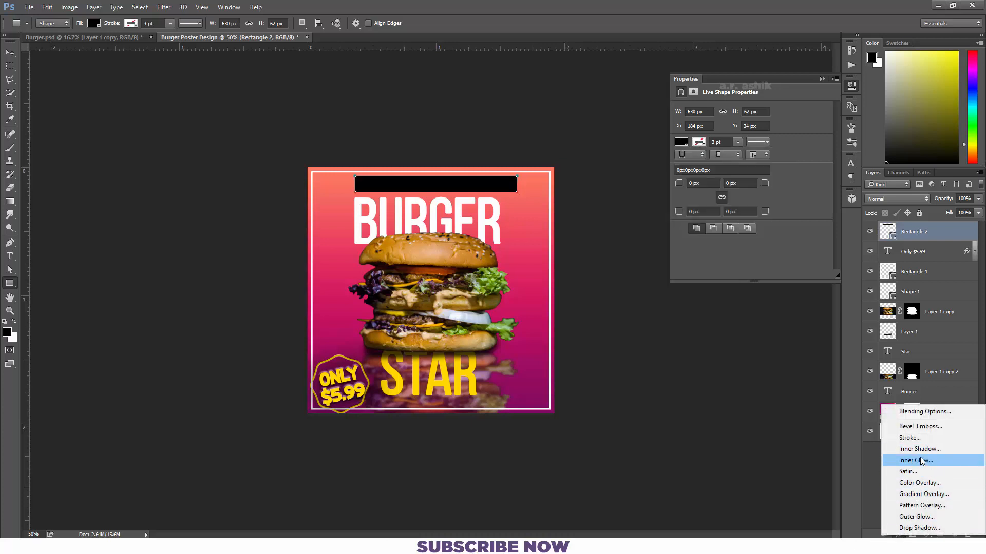
left_click(924, 493)
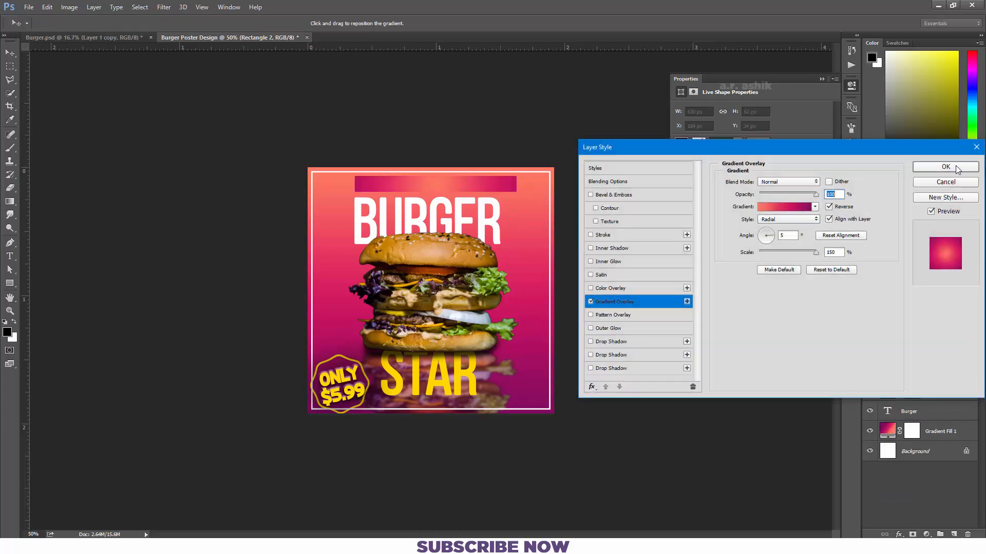
left_click(955, 165)
left_click_drag(678, 184, 701, 184)
Step: Widen the rounded bar to about 674 px and center it horizontally on the poster
key("ctrl+plus")
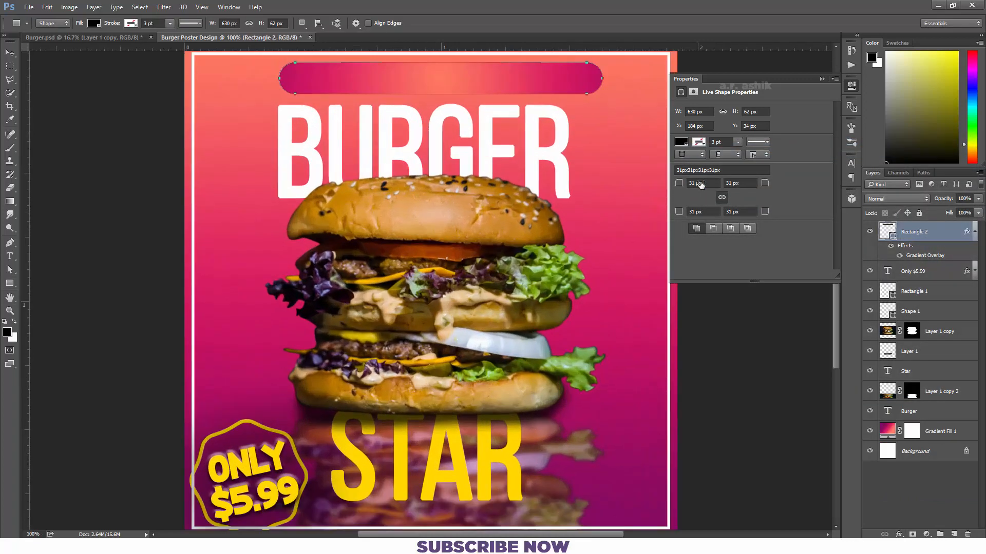
key("ctrl+t")
left_click_drag(276, 77, 255, 76)
key("Return")
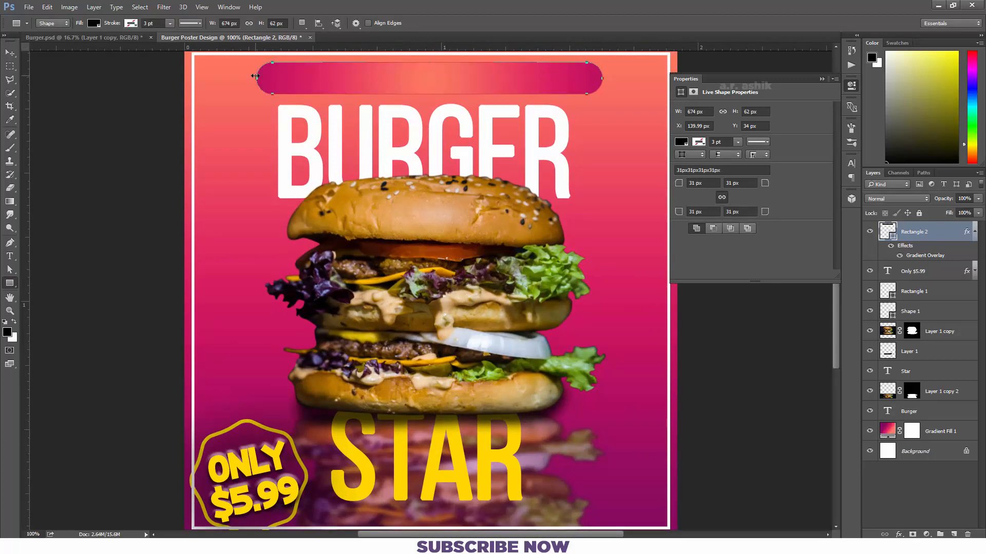
left_click(10, 52)
left_click(261, 25)
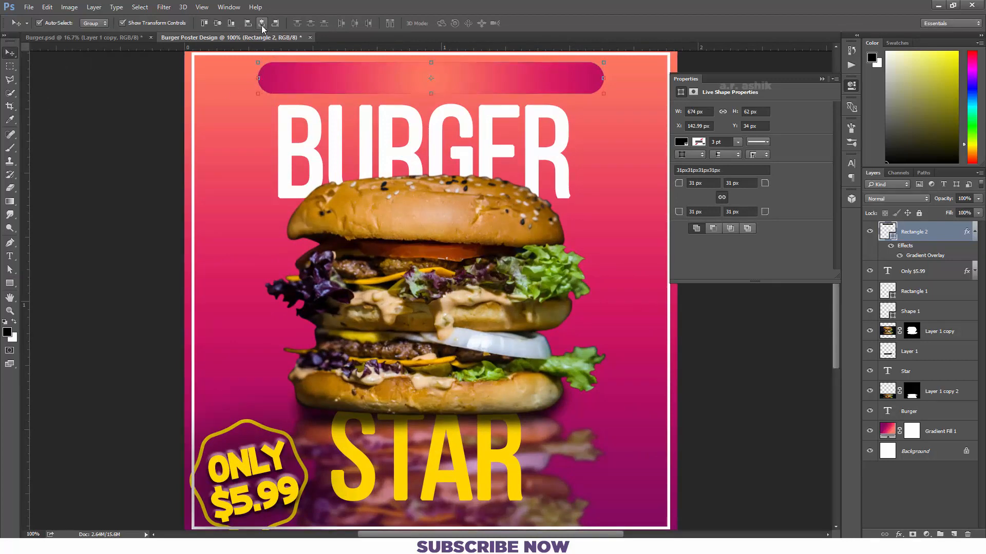
key("ctrl+minus")
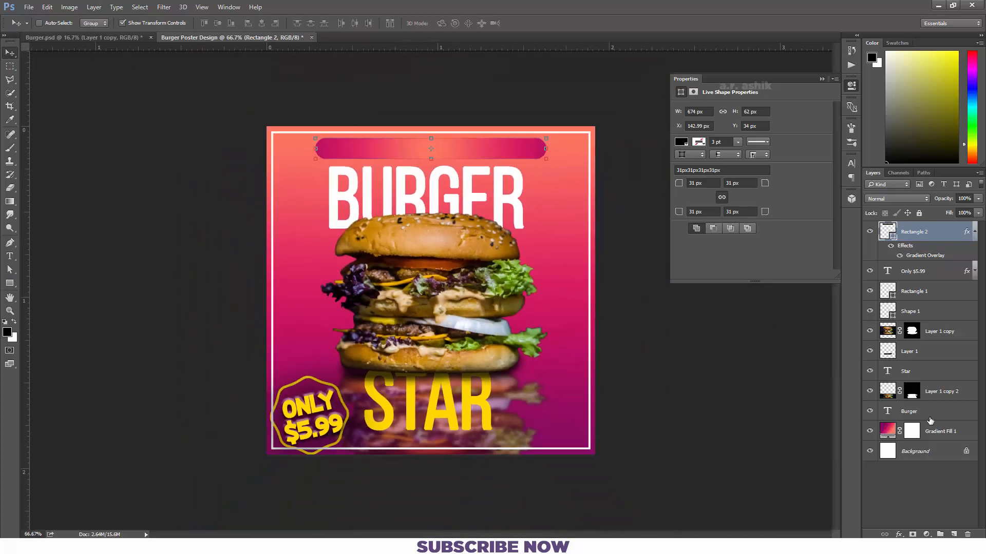
left_click(930, 480)
Step: Add a black drop shadow to the STAR text with 44% opacity, 0 px distance, 10% spread and 24 px size
left_click(924, 374)
left_click(898, 534)
left_click(901, 529)
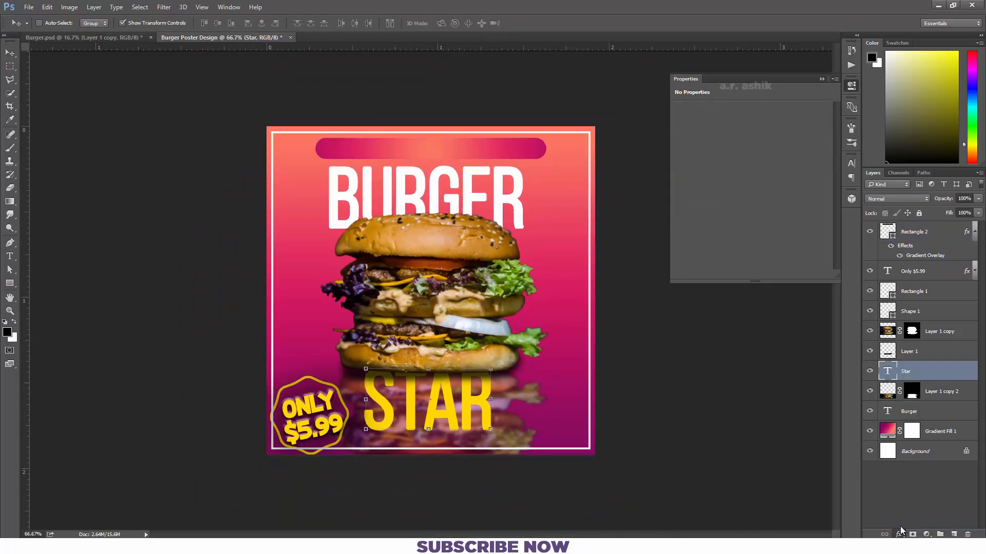
mouse_move(775, 240)
left_mouse_down()
mouse_move(769, 254)
mouse_move(764, 241)
left_mouse_up()
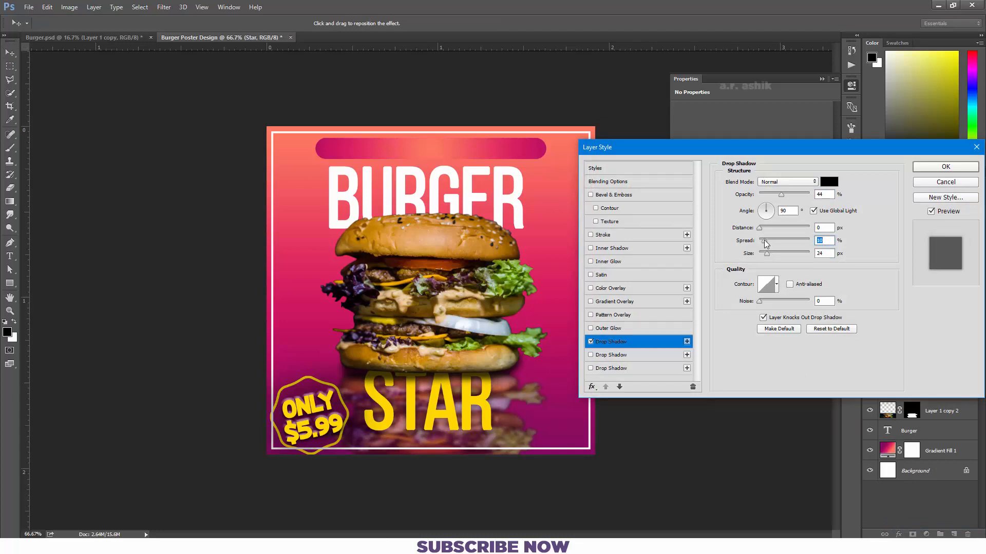
key("Return")
Step: Add a black drop shadow to the BURGER text with 10% spread, a smaller size and an opacity slightly below 44%
left_click(923, 311)
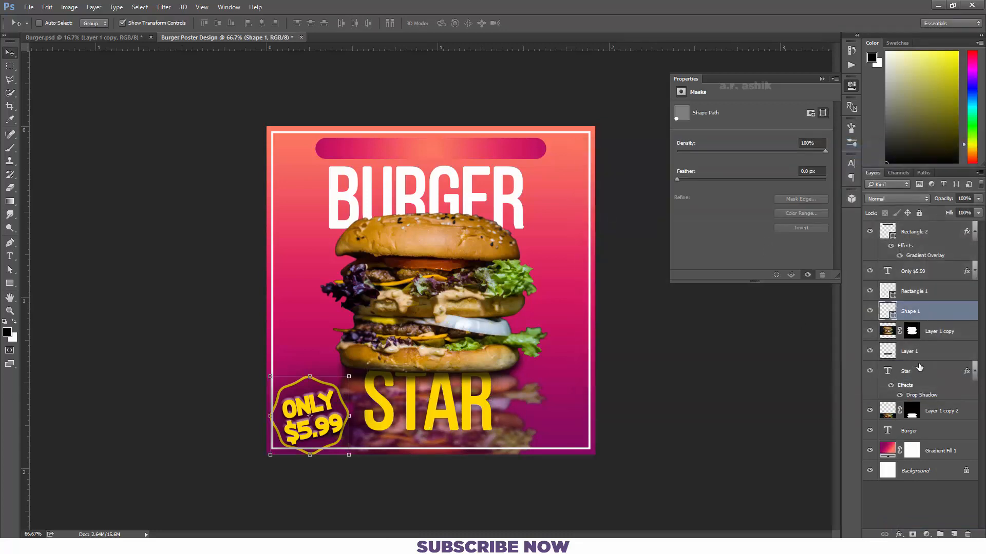
left_click(919, 371)
left_click(911, 430)
left_click(898, 534)
left_click(919, 529)
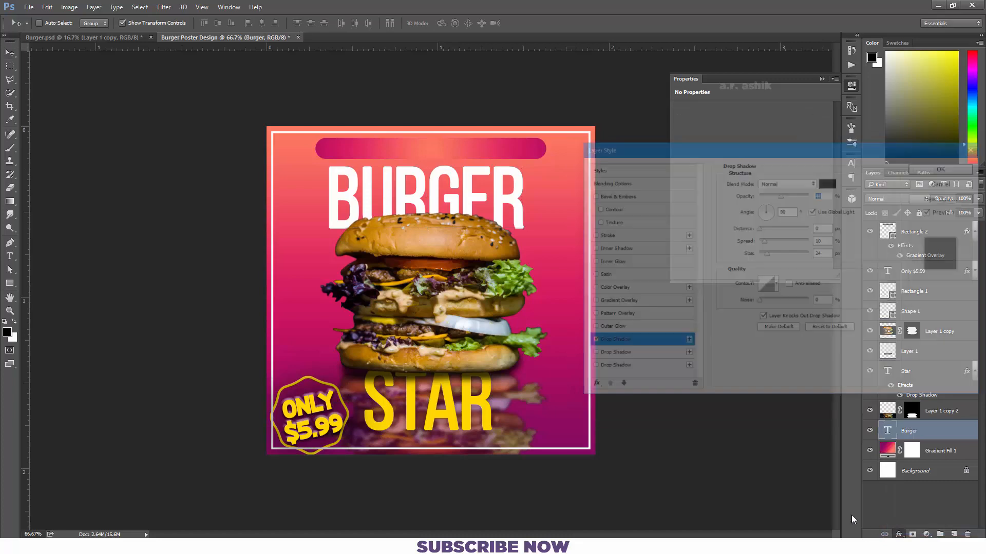
left_click_drag(766, 253, 763, 254)
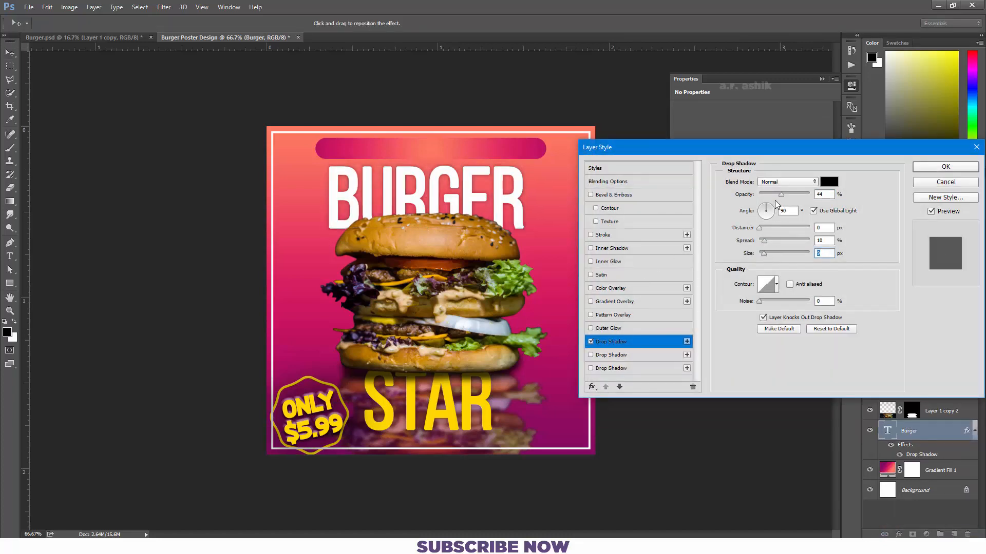
left_click_drag(781, 195, 776, 198)
key("Return")
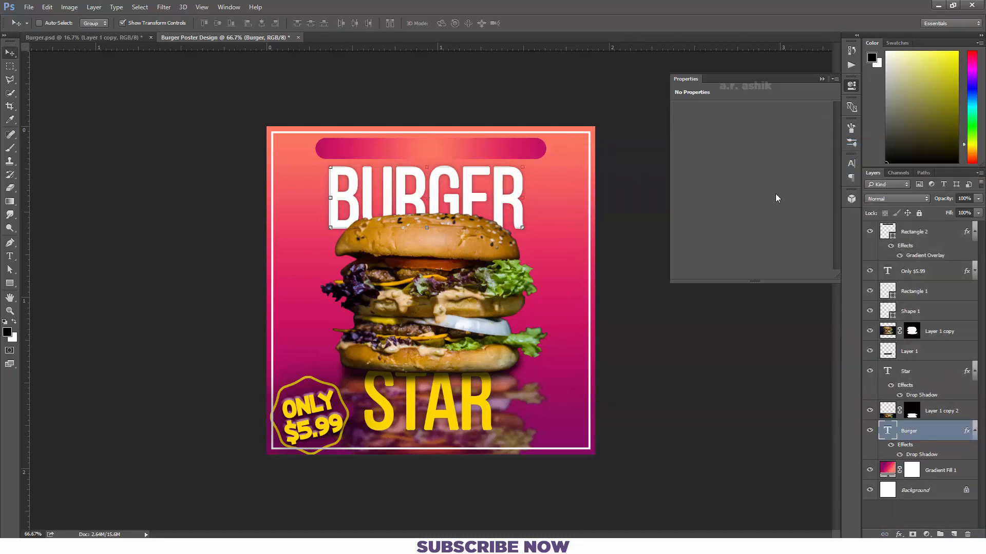
left_click(929, 517)
Step: Add a new yellow text layer over the burger reading "COME HOUNGRY, LEAVE HAPPY"
left_click(10, 256)
left_click(498, 308)
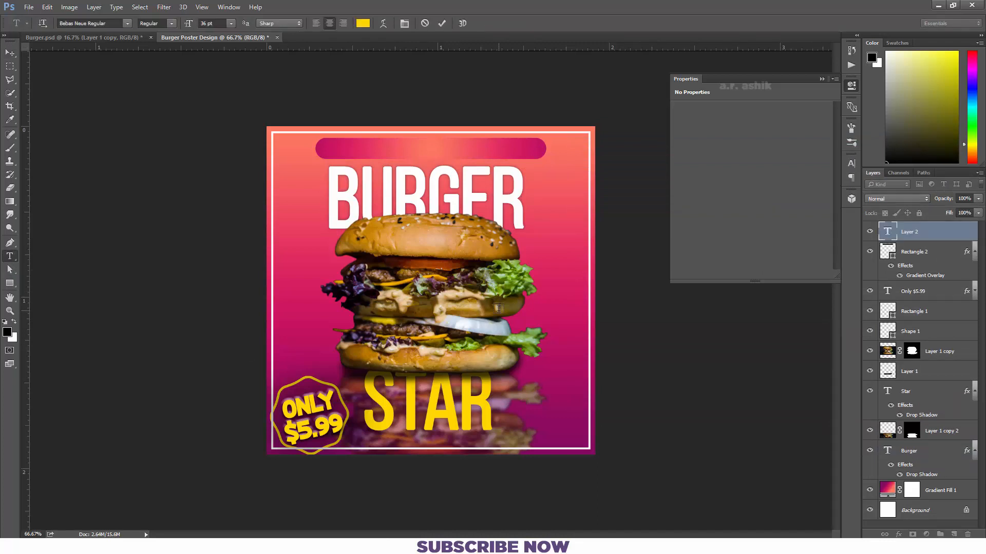
type("COME")
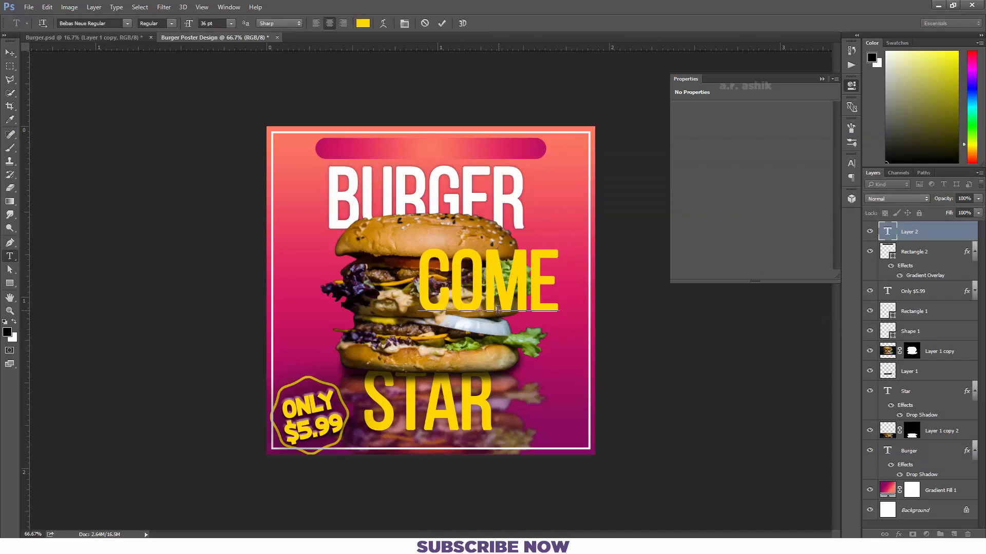
type(" HOUN")
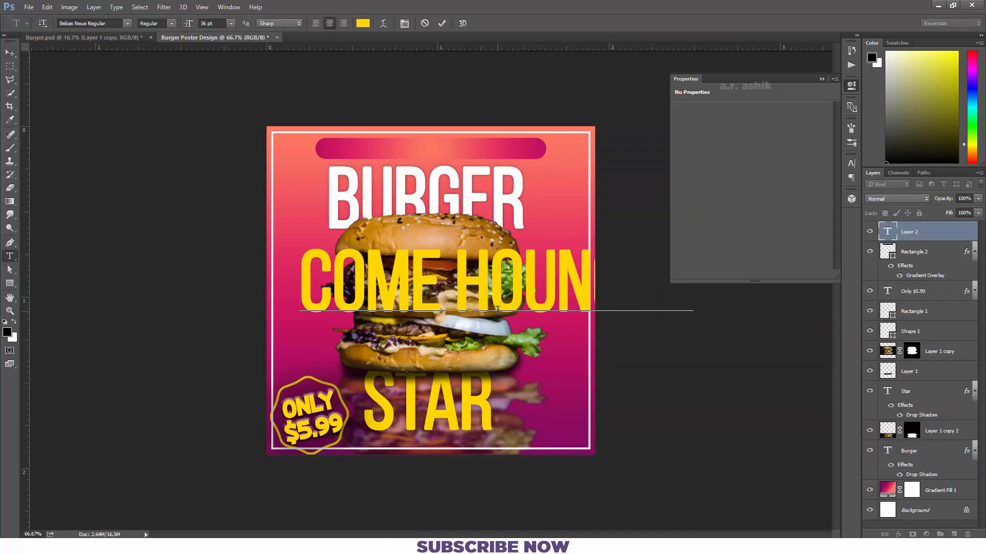
type("GRY")
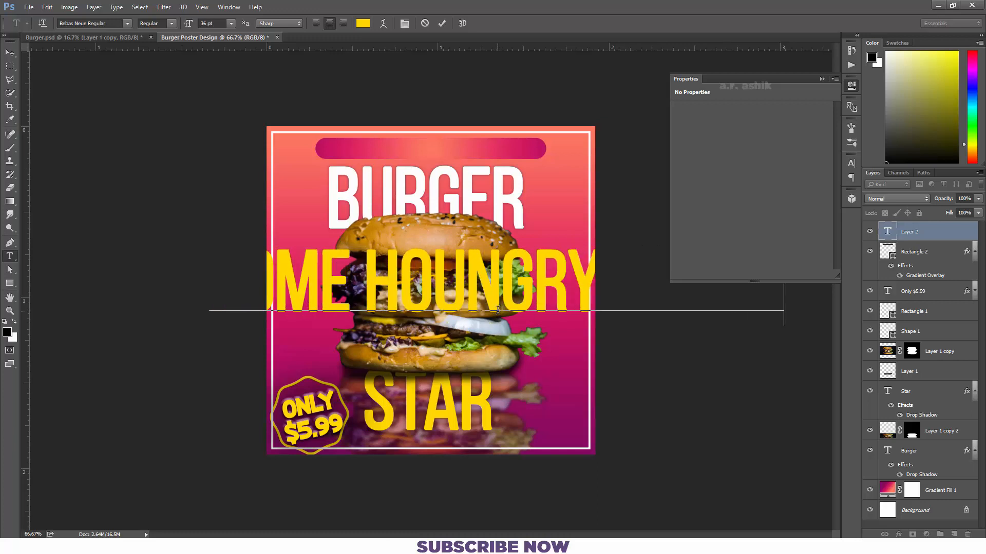
type(", LEAVE HAPPY")
Step: Reduce the tagline text to 12 pt and move it up onto the rounded bar above BURGER
key("ctrl+a")
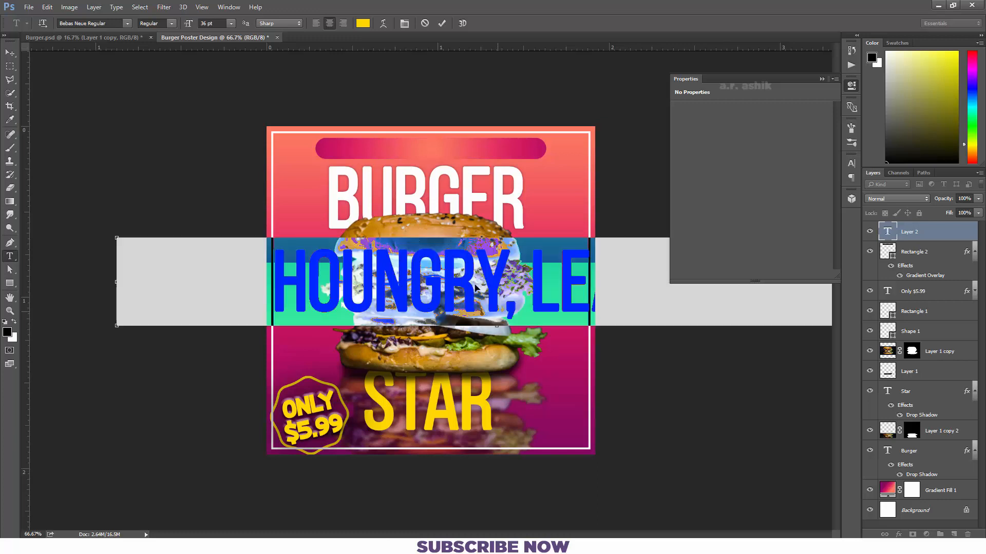
left_click_drag(188, 26, 176, 26)
left_click_drag(652, 354, 597, 216)
key("ctrl+Return")
Step: Change the tagline's font to Yokelvision Regular
left_click(851, 163)
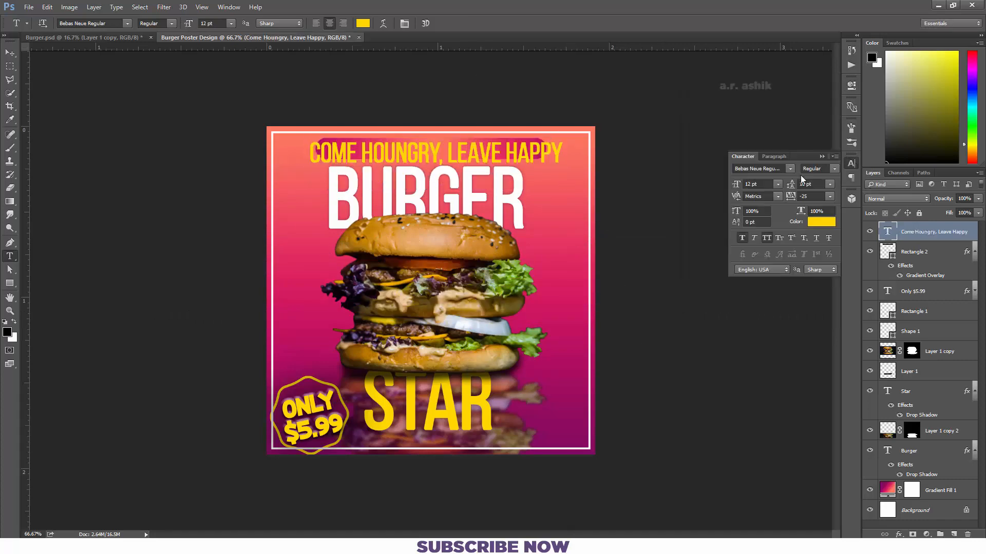
left_click(790, 168)
left_click_drag(941, 221, 941, 441)
left_click(778, 497)
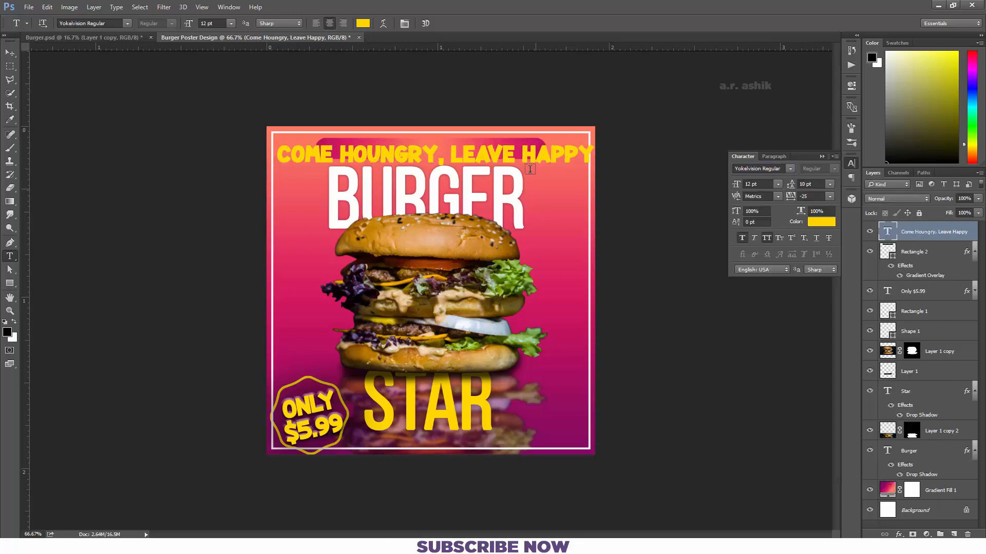
Step: Turn off all caps and faux bold for the tagline and reduce its size to 7 pt
left_click(766, 239)
left_click(742, 238)
triple_click(442, 157)
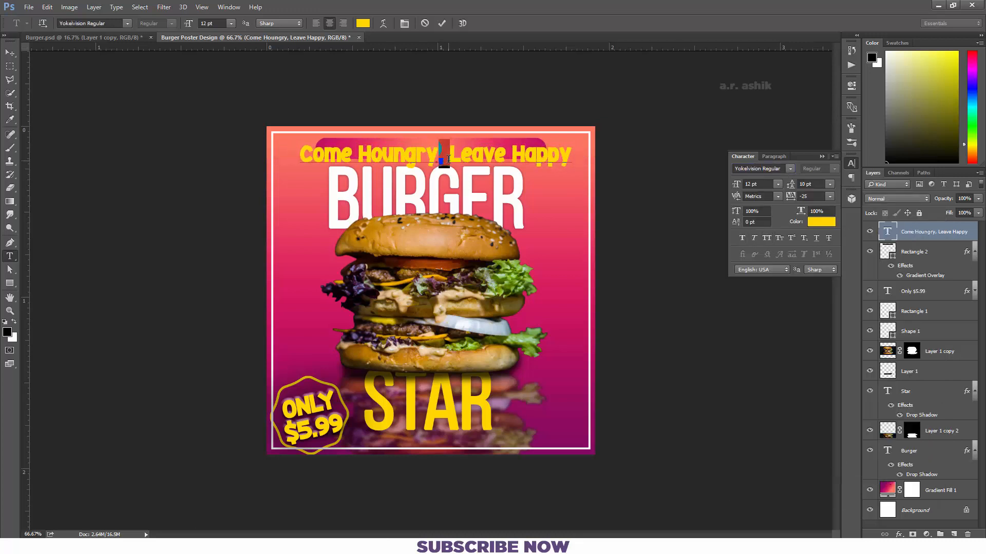
left_click_drag(188, 26, 181, 27)
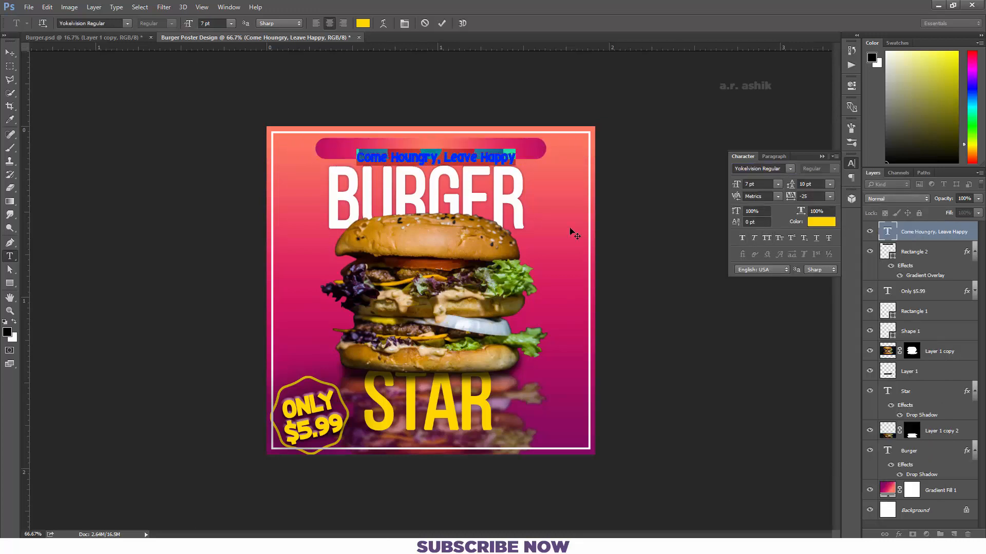
left_click(442, 24)
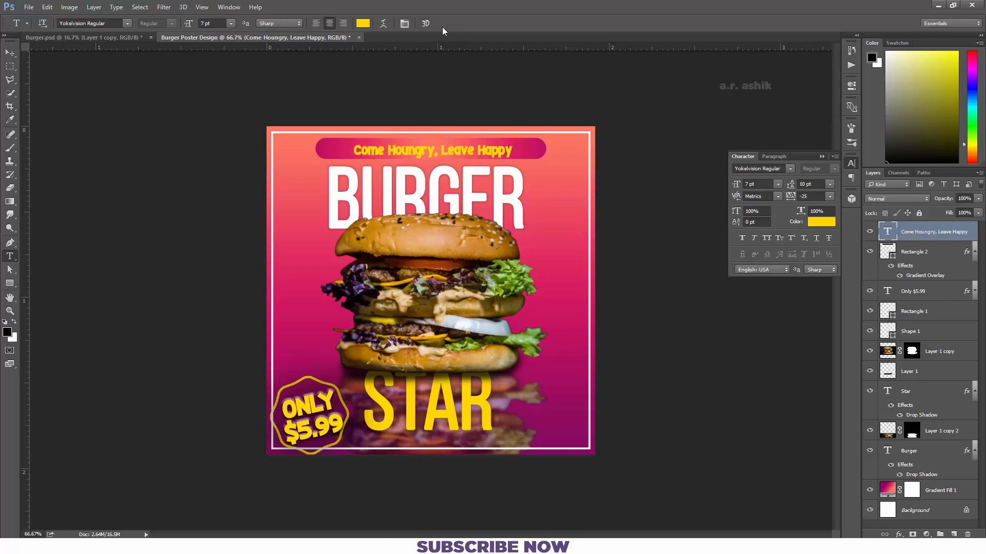
Step: Nudge the tagline up within the rounded bar and center it horizontally on the canvas
key("ctrl+t")
key("Up")
key("Up")
key("Up")
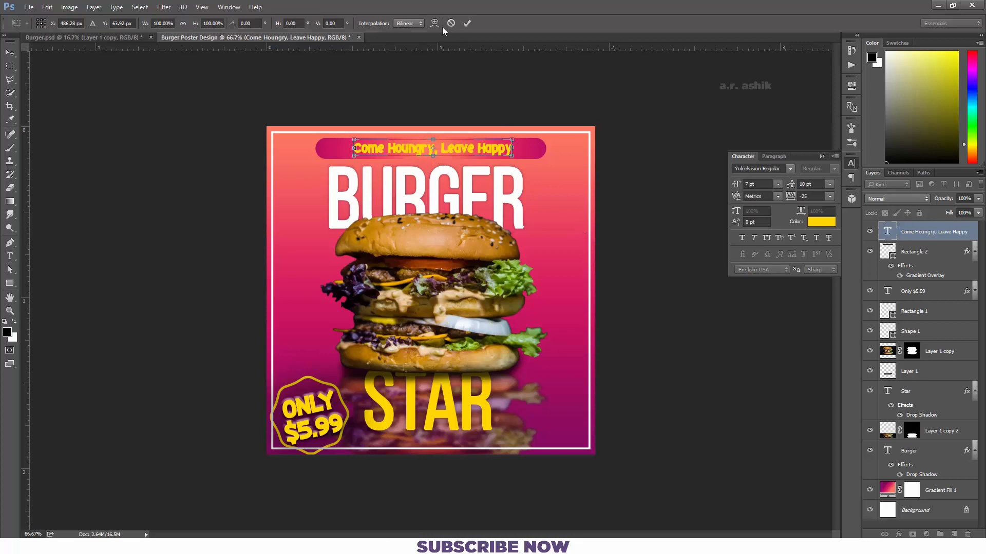
key("Return")
key("ctrl+a")
key("v")
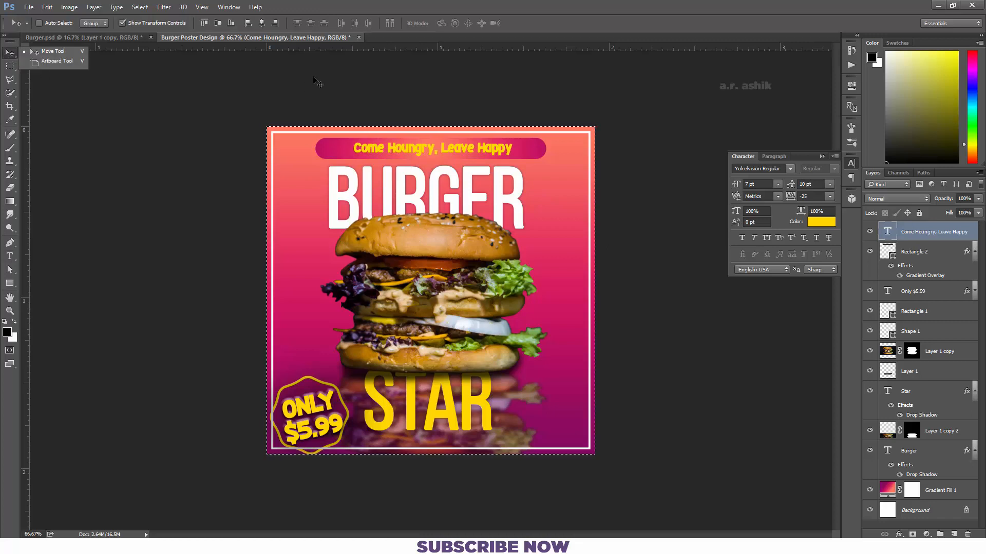
left_click(262, 24)
key("ctrl+d")
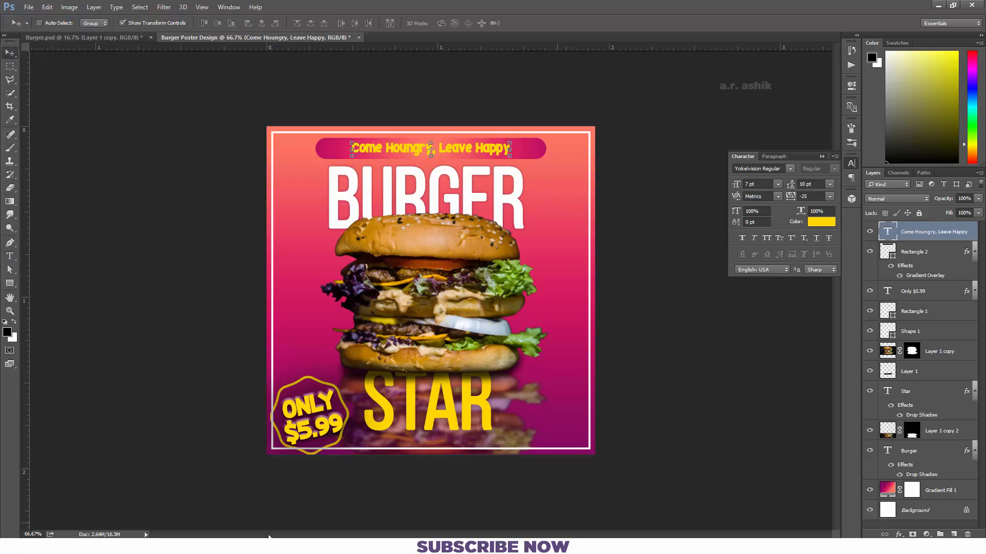
Step: Draw a diagonal line shape about 949 × 478 px from the top bun down past the poster's left edge
right_click(11, 257)
right_click(11, 284)
left_click(57, 321)
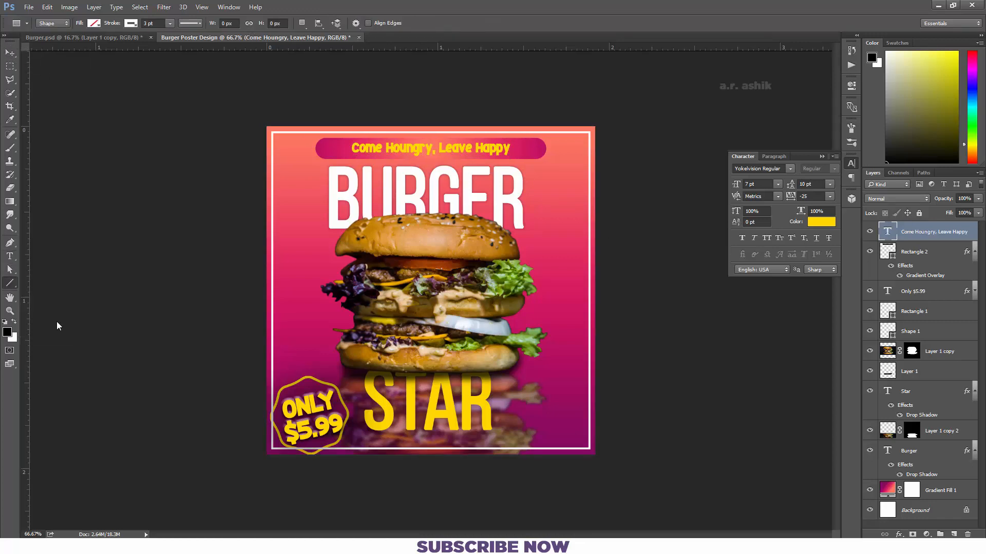
left_click_drag(475, 250, 156, 412)
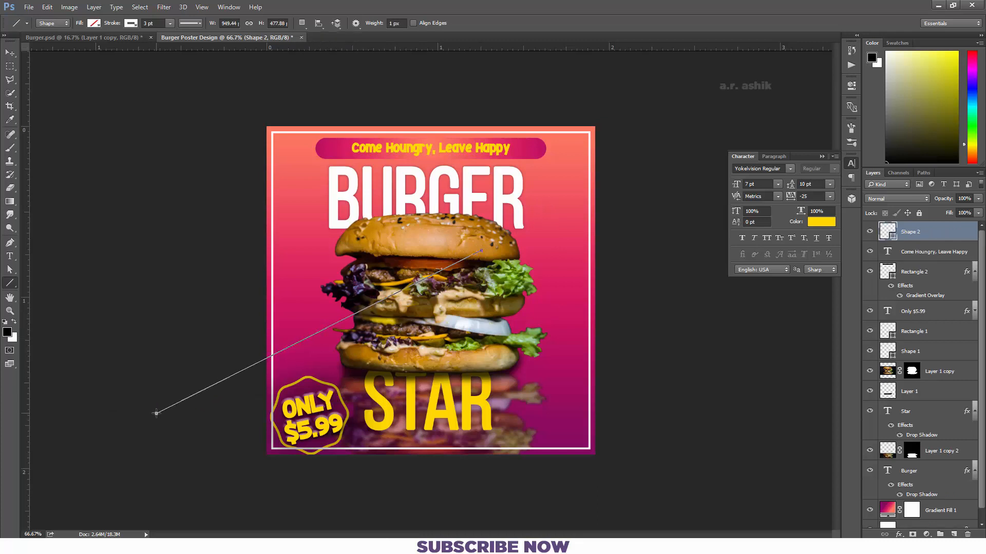
Step: Give the line a yellow fill without a stroke and move its layer between Layer 1 copy 2 and the Burger text
left_click(134, 24)
left_click(88, 43)
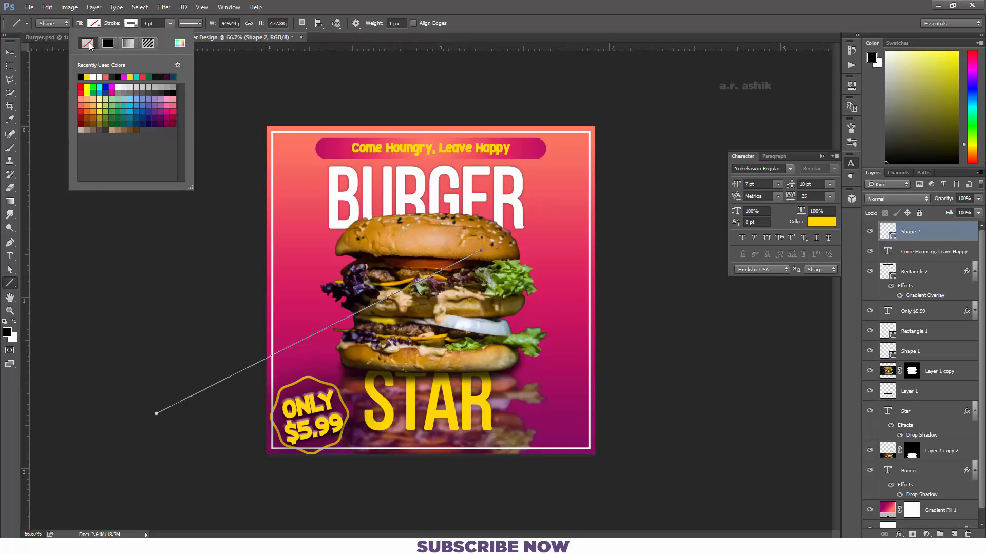
left_click(96, 24)
left_click(50, 77)
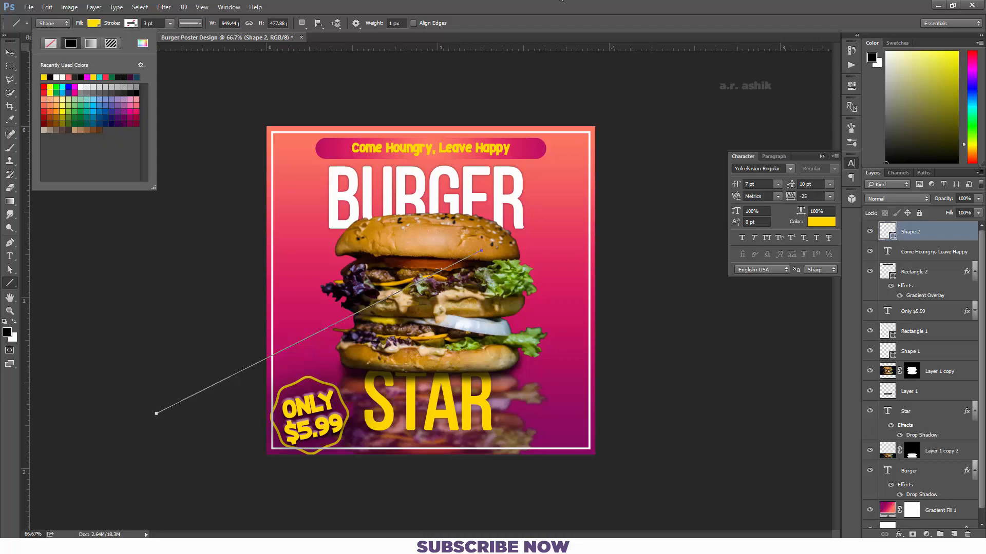
left_click(607, 79)
left_click(930, 252)
left_click_drag(930, 239, 895, 450)
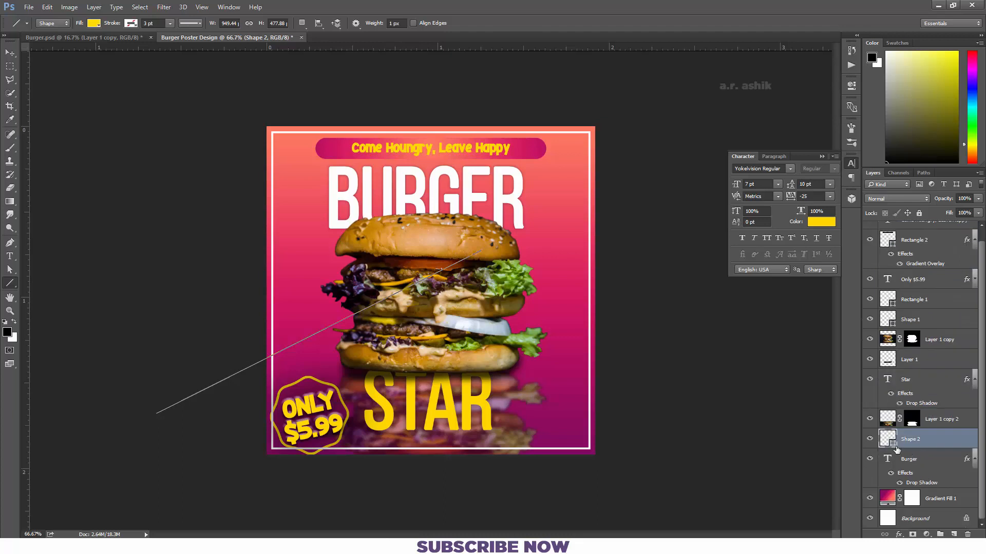
Step: Duplicate the line and move the copy up and right so it crosses the BURGER title
key("ctrl+j")
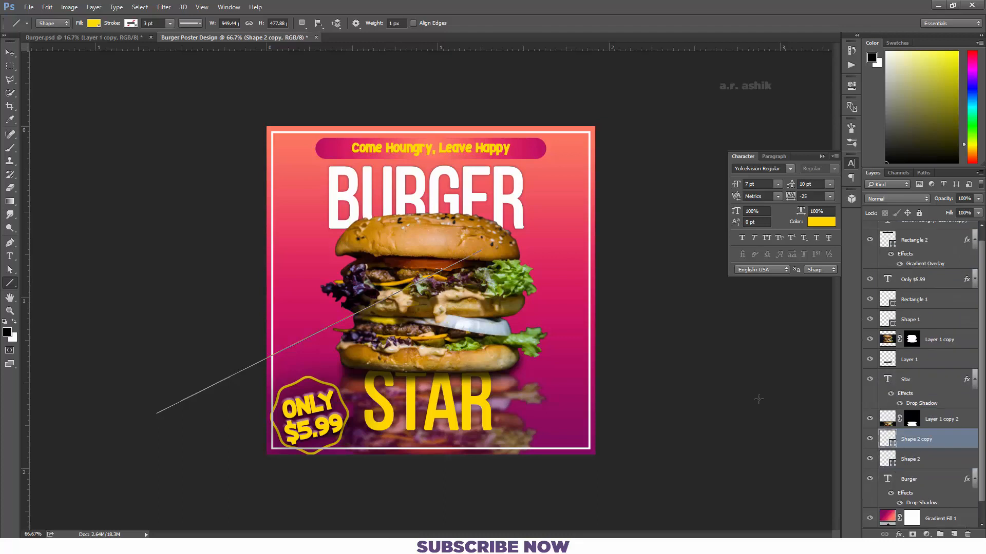
key("ctrl+t")
left_click_drag(399, 354, 599, 135)
key("Return")
Step: Add two more line copies, one crossing the poster's right edge beside the burger, the other crossing the bottom edge near STAR
key("ctrl+j")
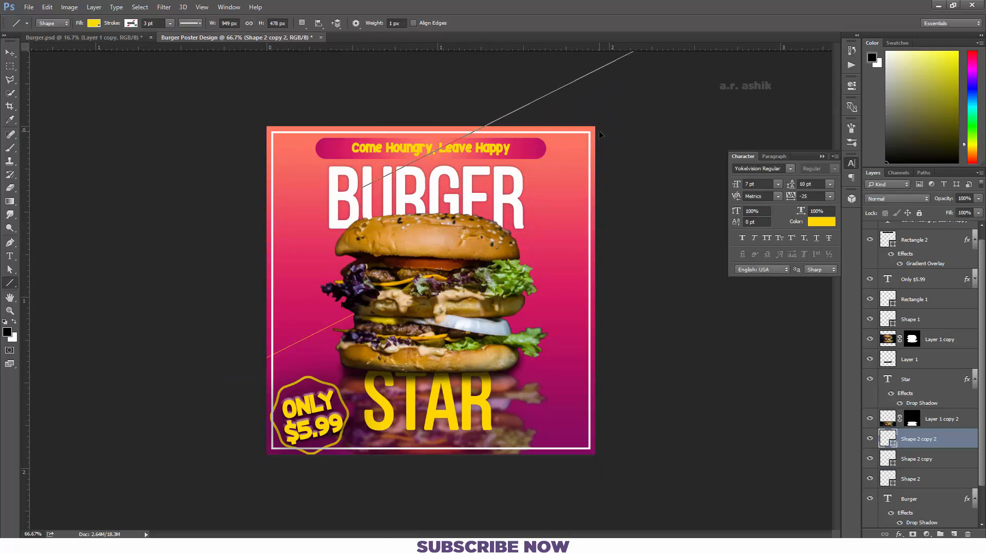
key("ctrl+t")
left_click_drag(548, 161, 608, 347)
key("Return")
left_click_drag(608, 347, 389, 543)
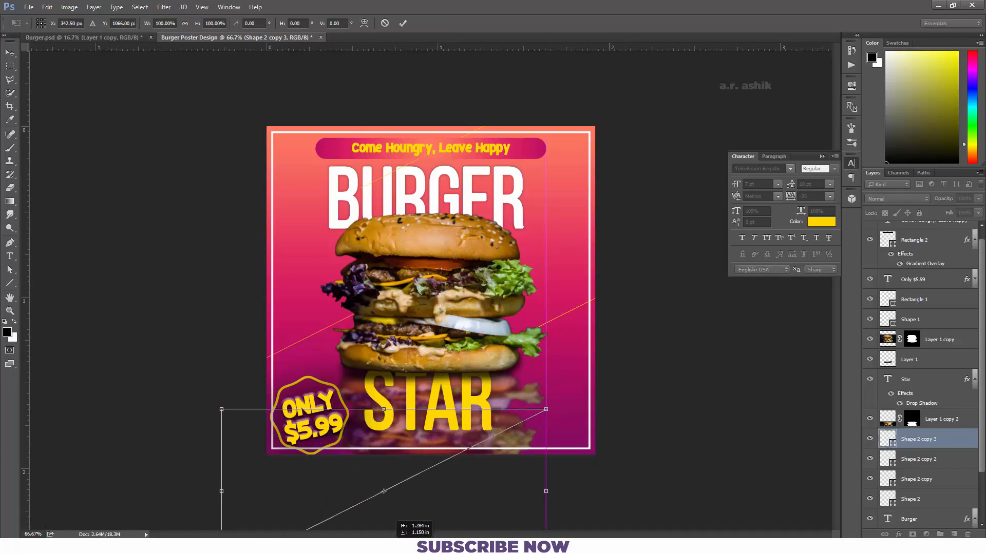
key("Return")
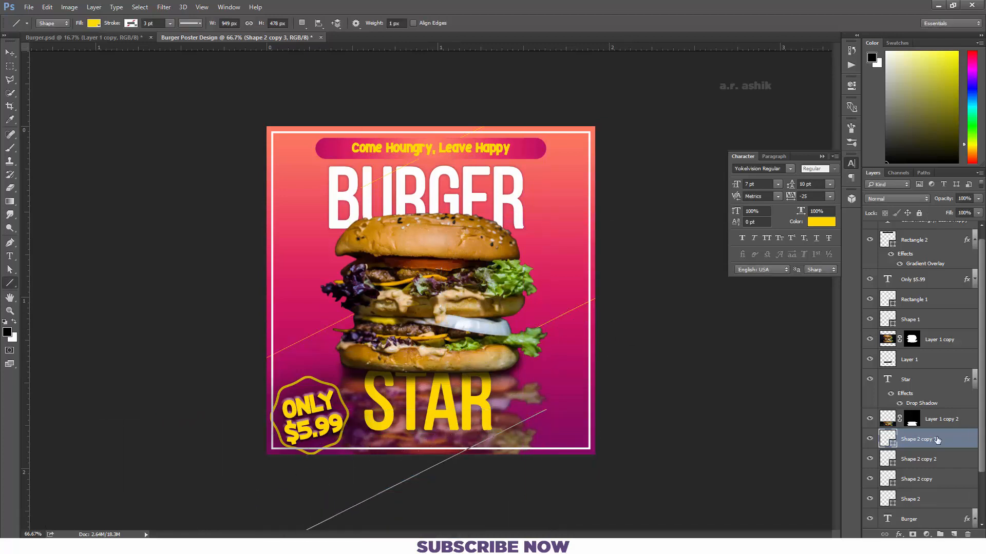
Step: Arrange the four line layers above Layer 1 copy 2 and beneath Star, collapsing the text layers' effects lists
scroll(934, 411, "down", 3)
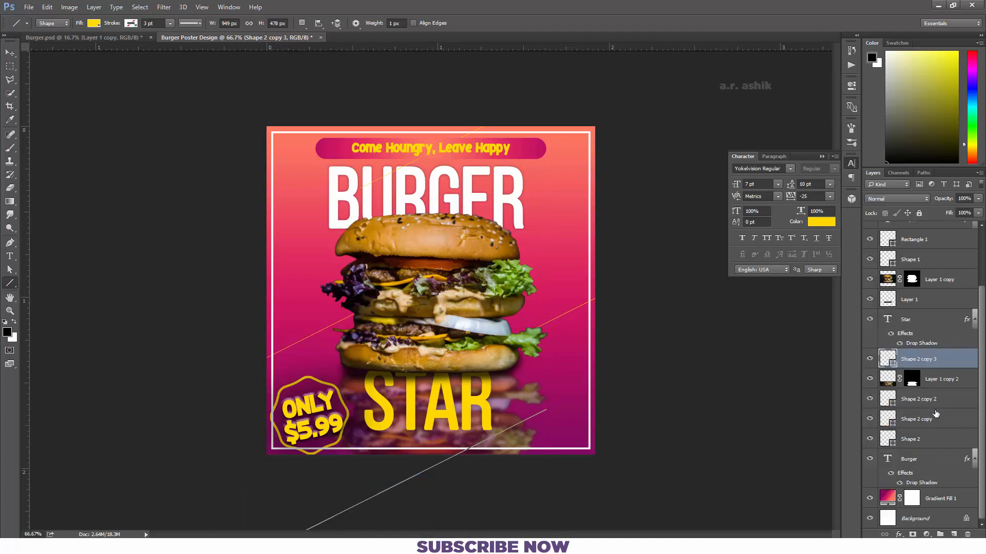
left_click_drag(924, 388, 974, 462)
left_click(975, 338)
left_click(929, 359)
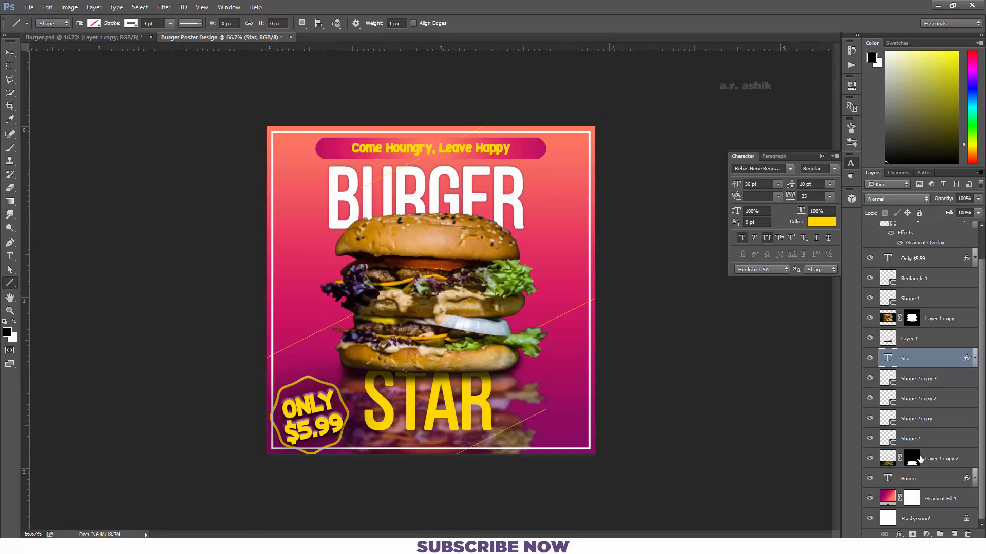
Step: Place the 591fd0bd705fb smoke PNG directly above the Burger text layer and hide it
left_click(918, 478)
left_click(105, 545)
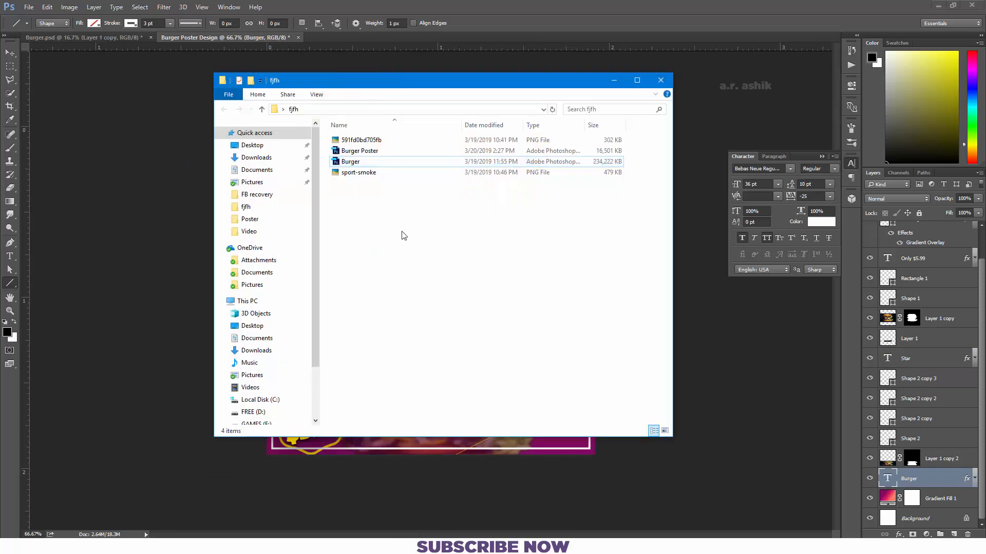
left_click_drag(360, 140, 201, 253)
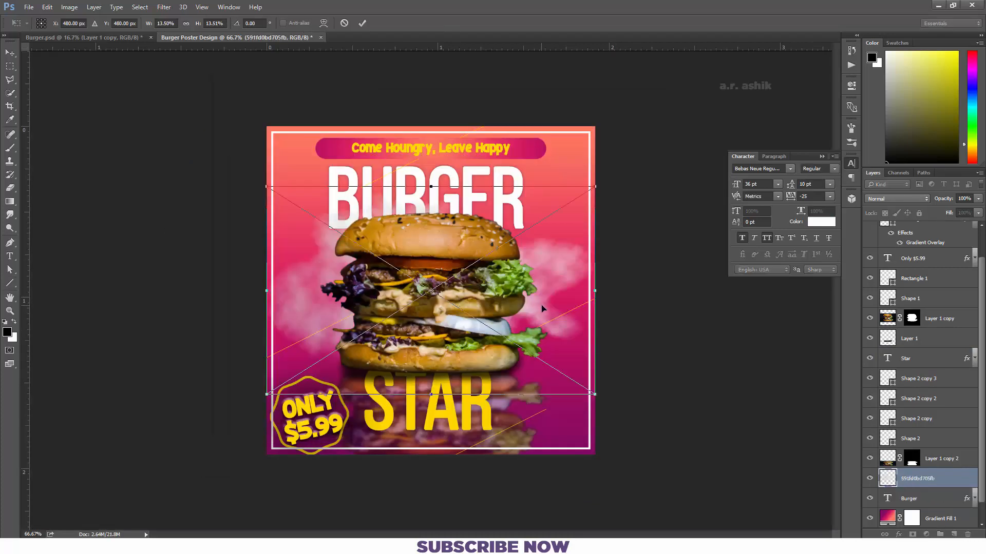
left_click(363, 24)
key("u")
left_click(870, 478)
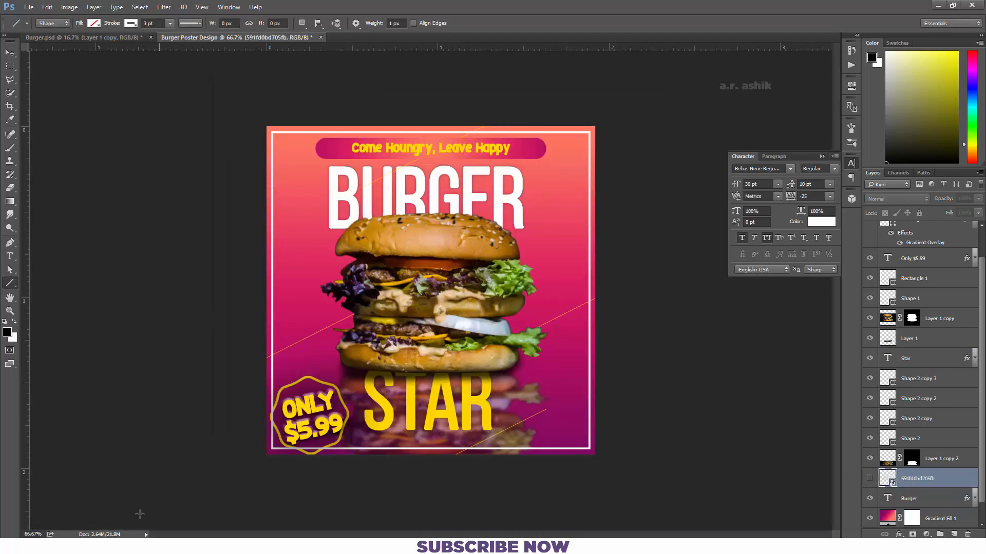
Step: Place the sport-smoke PNG behind the burger and shift it up and slightly right
left_click(105, 545)
left_click_drag(358, 172, 79, 290)
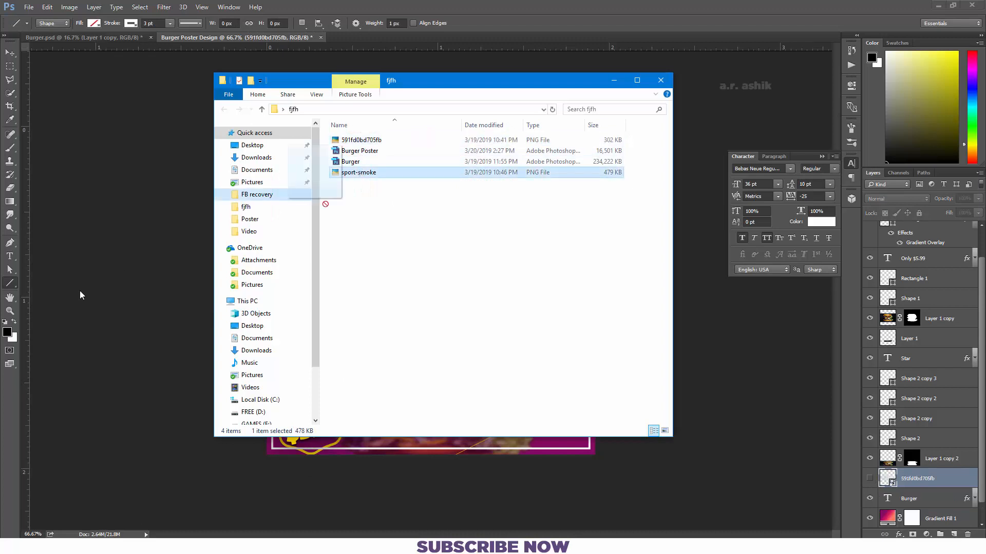
left_click(109, 304)
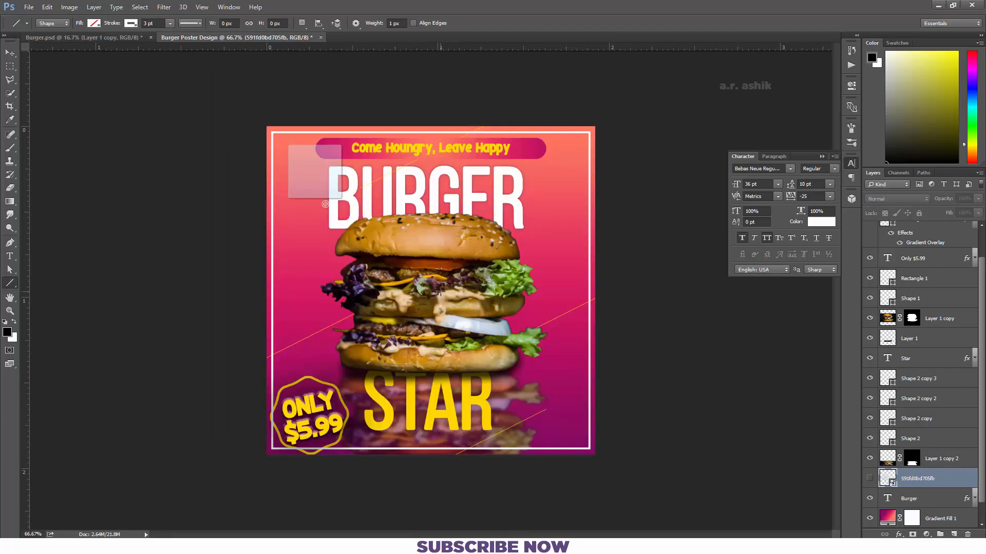
left_click_drag(440, 291, 440, 291)
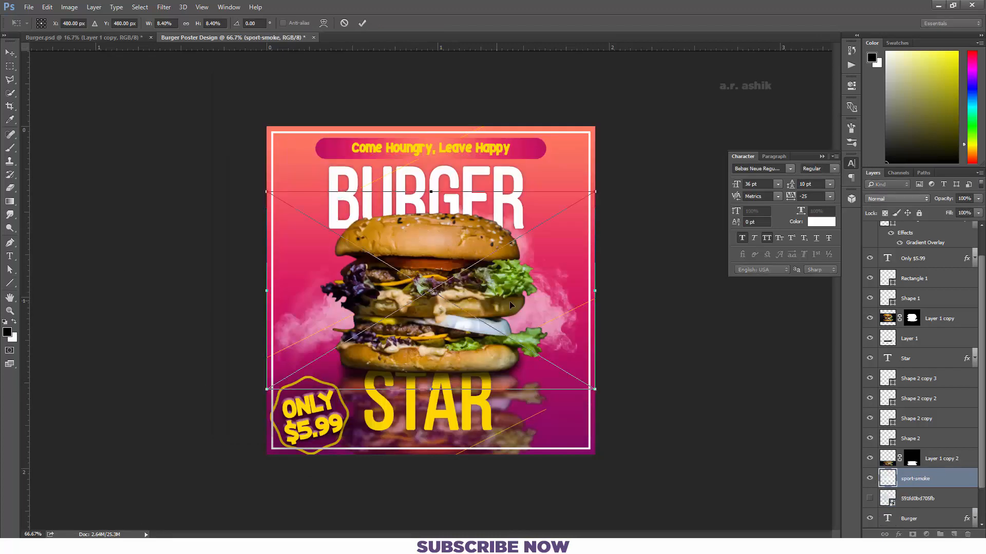
left_click_drag(510, 301, 567, 246)
key("Return")
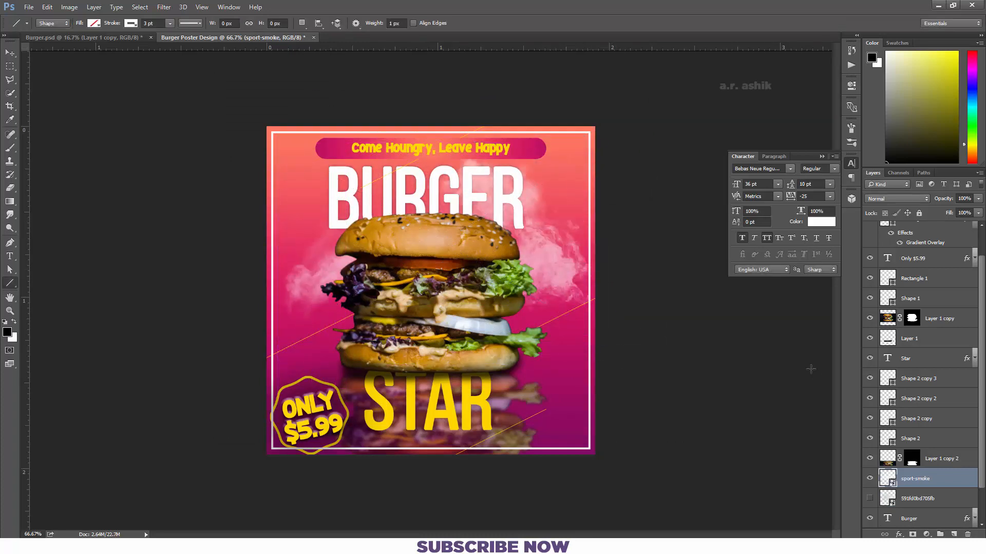
Step: Move the sport-smoke layer above Layer 1 copy, flip it horizontally and shift it to the burger's left side
left_click_drag(922, 478, 918, 317)
key("ctrl+t")
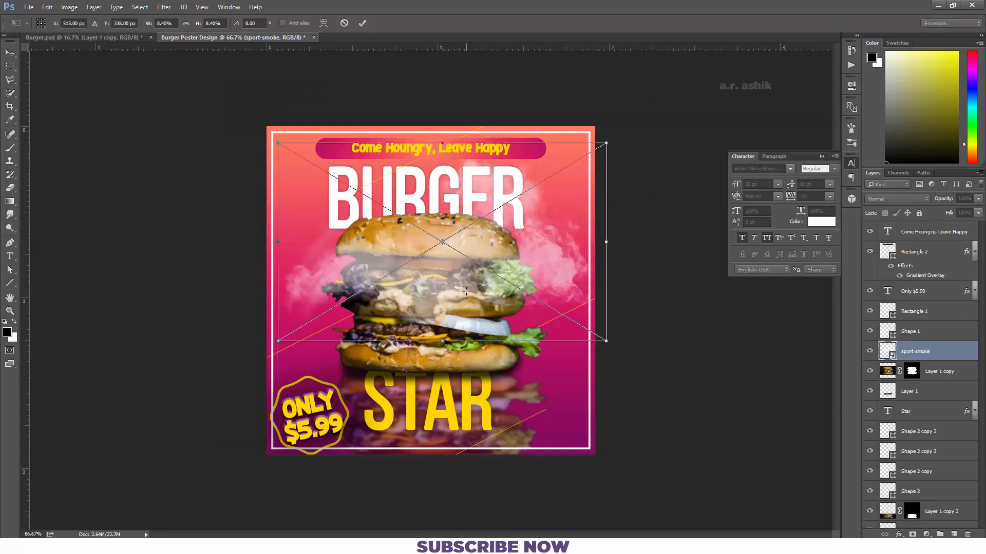
right_click(520, 277)
left_click(555, 419)
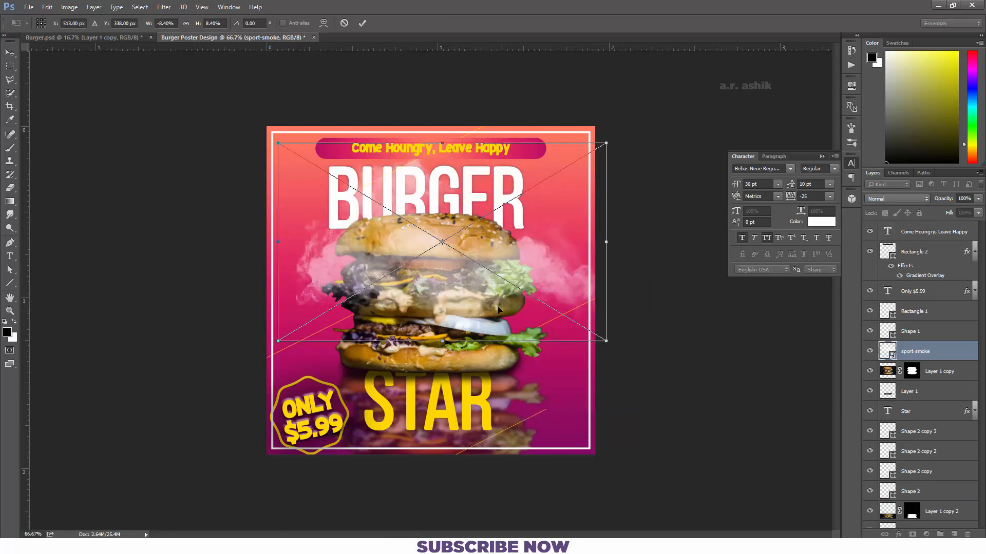
left_click_drag(488, 295, 375, 349)
key("Return")
key("u")
Step: Duplicate the sport-smoke layer, flip the copy horizontally and move it to the burger's right side
key("ctrl+j")
key("ctrl+t")
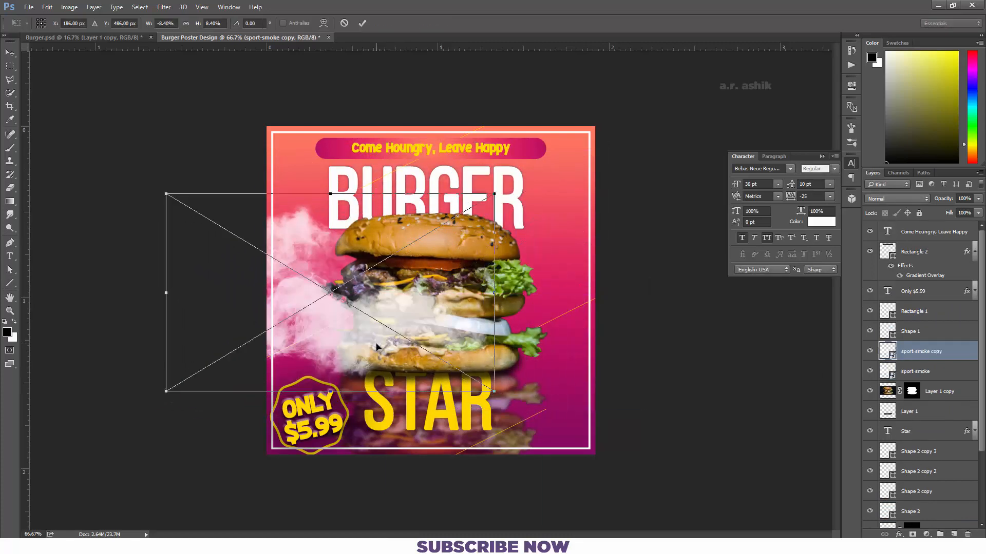
right_click(445, 315)
left_click(491, 451)
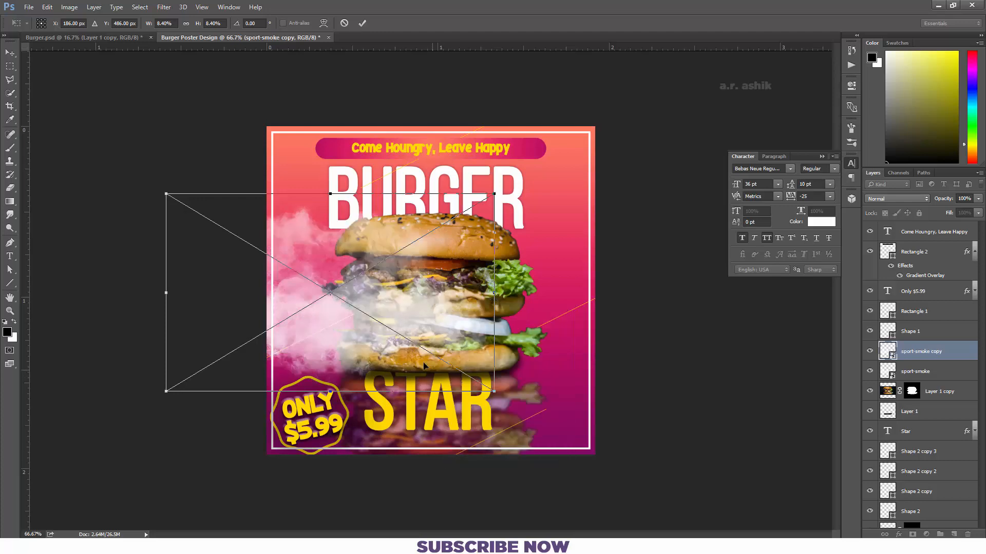
left_click_drag(402, 347, 609, 344)
key("Return")
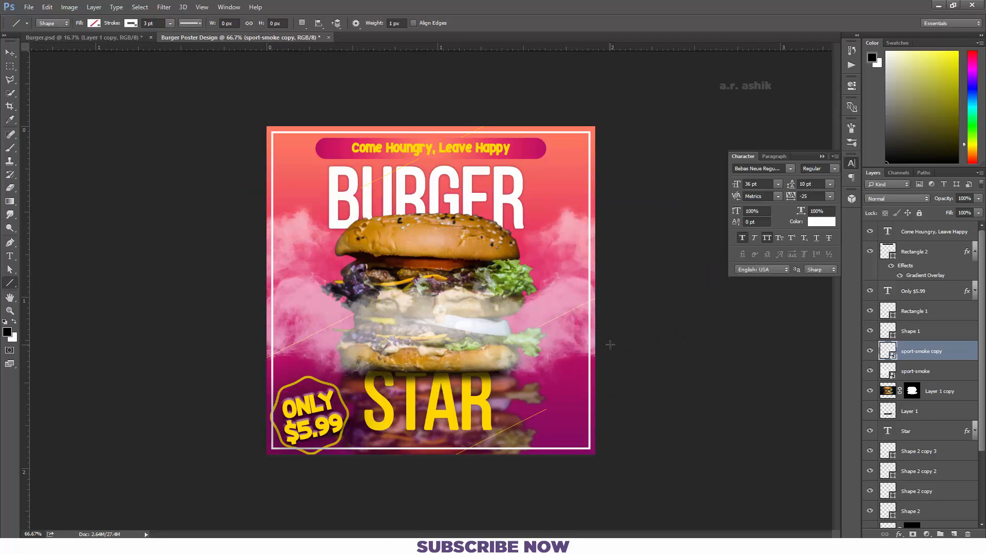
key("ctrl+t")
key("Return")
Step: Move both sport-smoke layers beneath the burger layer, Layer 1 copy
left_click(921, 374, "shift")
left_click_drag(923, 363, 876, 403)
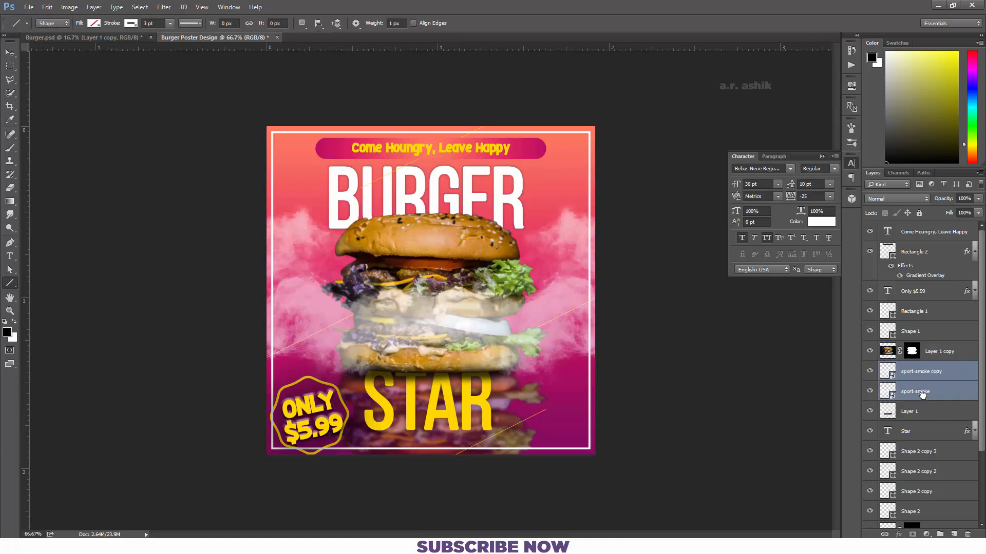
left_click(142, 546)
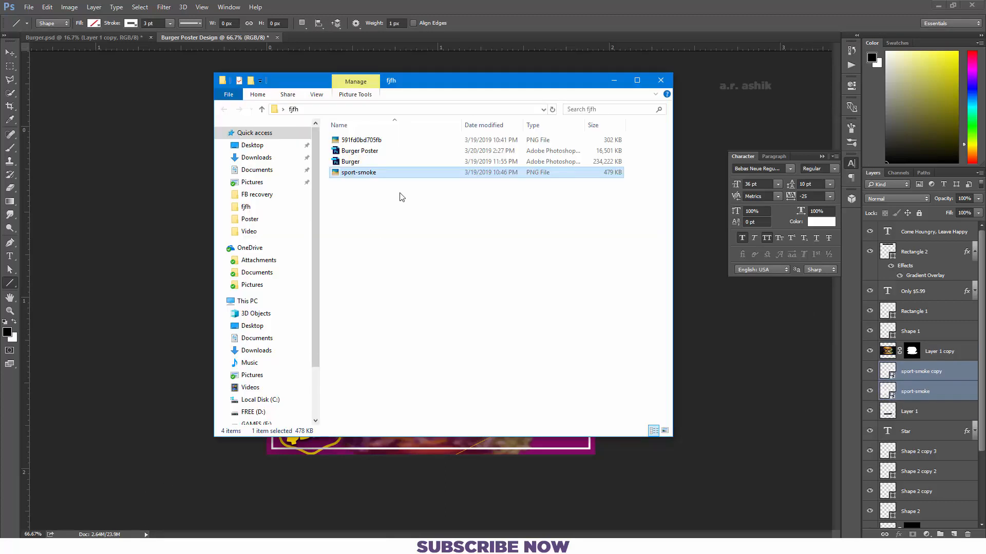
left_click(940, 388)
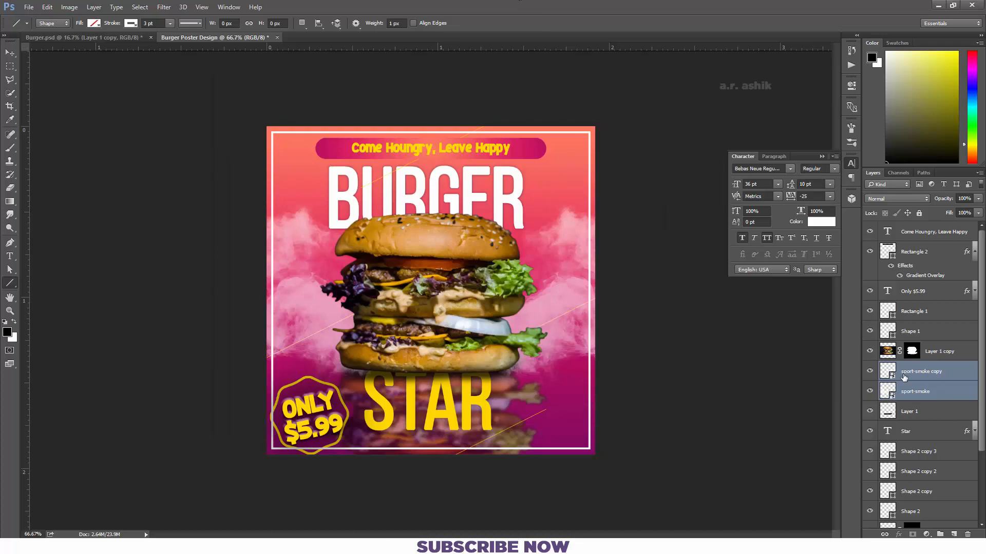
Step: Show the 591fd0bd705fb layer directly beneath Layer 1 copy and select it together with both sport-smoke layers
scroll(903, 377, "down", 5)
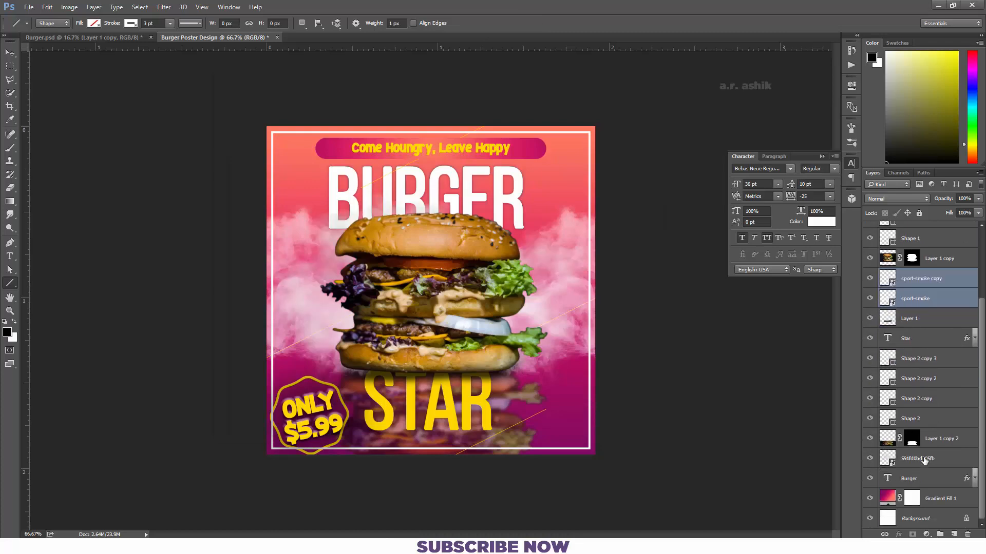
left_click_drag(924, 460, 904, 273)
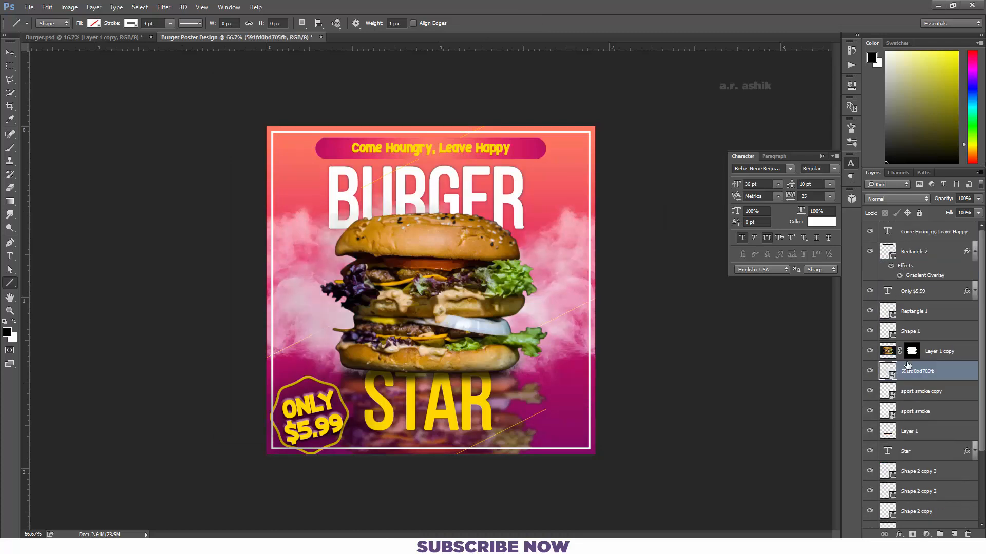
left_click(927, 412, "shift")
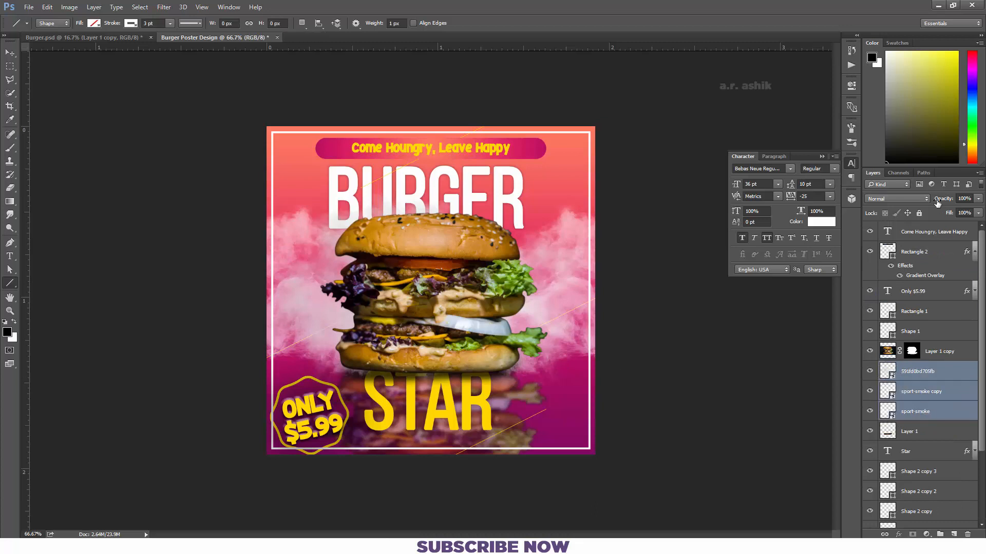
Step: Lower the opacity of the three selected smoke layers to 23%
left_click_drag(943, 199, 909, 204)
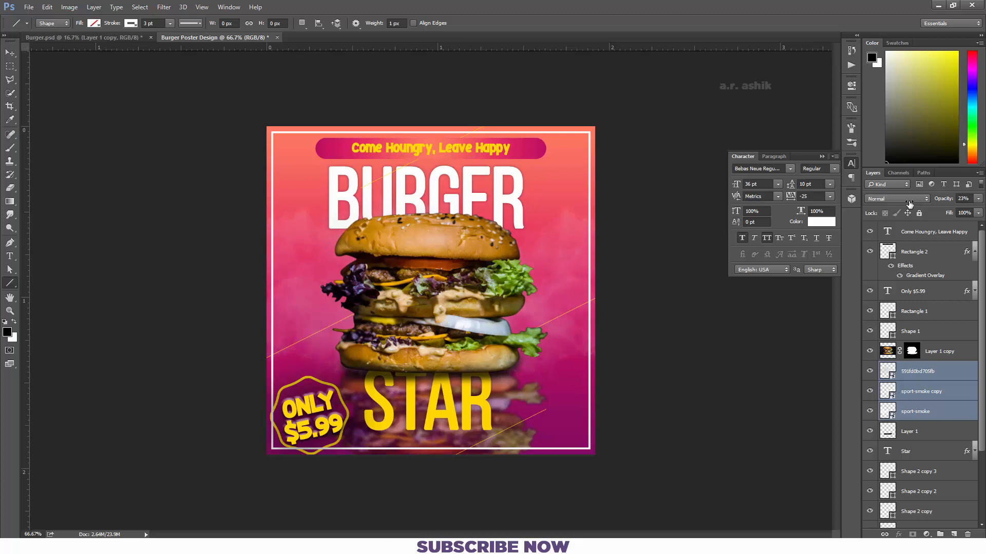
Step: Add a Color Balance adjustment above Layer 1 copy with midtones at red +45, magenta -16 and yellow -33
left_click(935, 349)
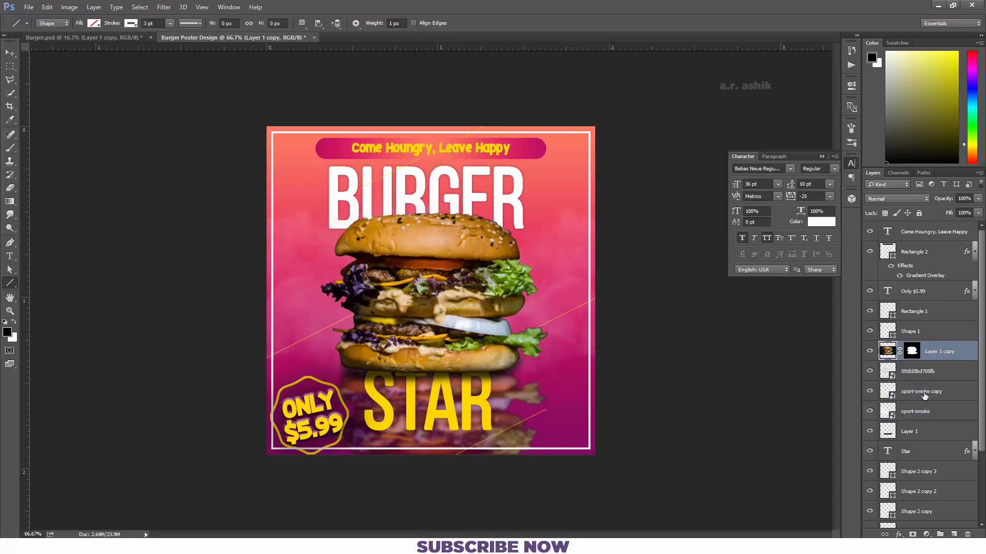
left_click(900, 534)
left_click(926, 534)
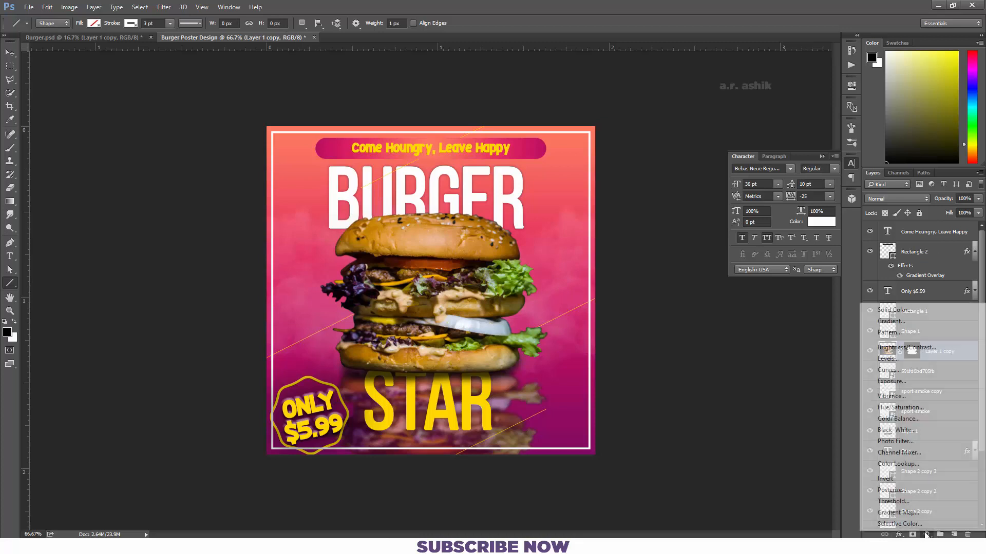
left_click(904, 419)
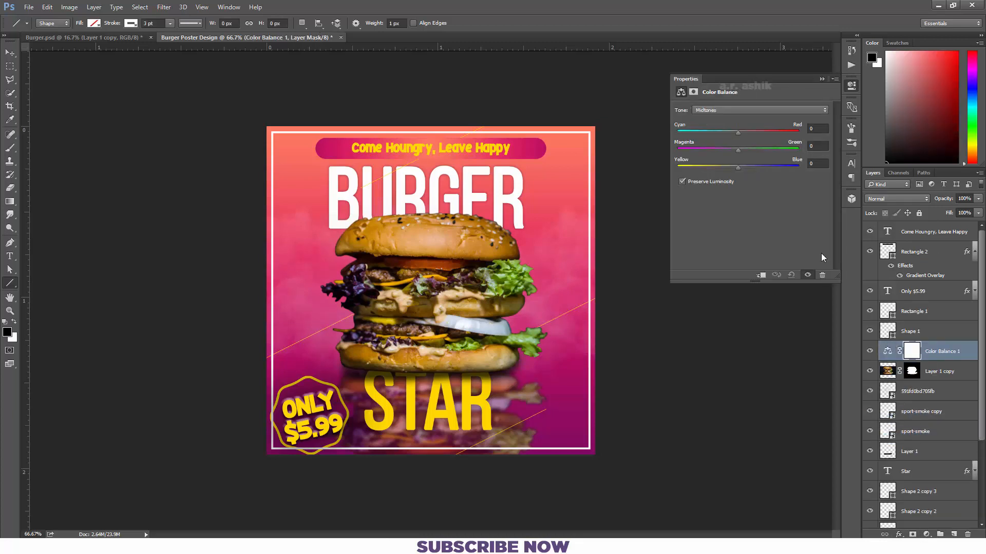
left_click_drag(738, 132, 717, 168)
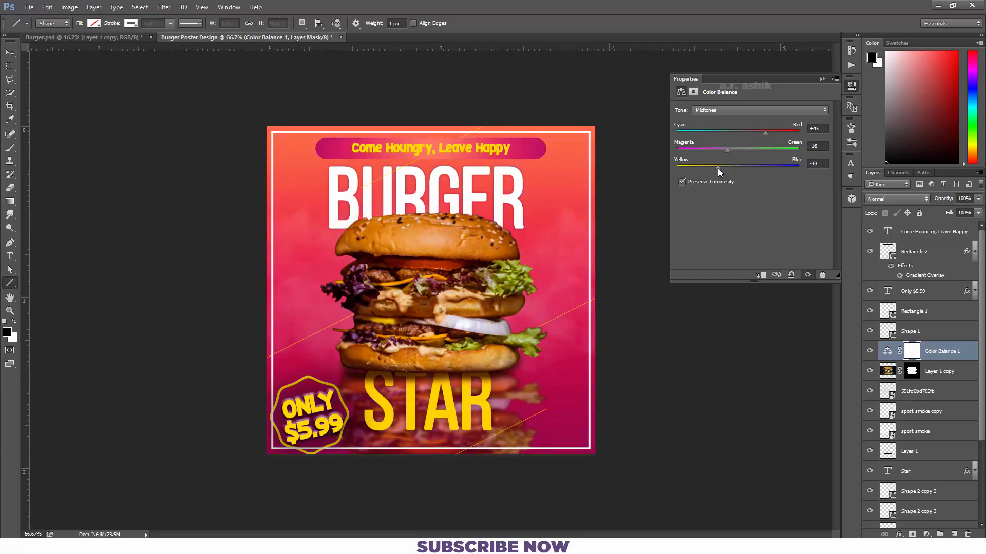
Step: Clip the Color Balance adjustment to the burger layer, Layer 1 copy, and reduce its red shift slightly
left_click(924, 373)
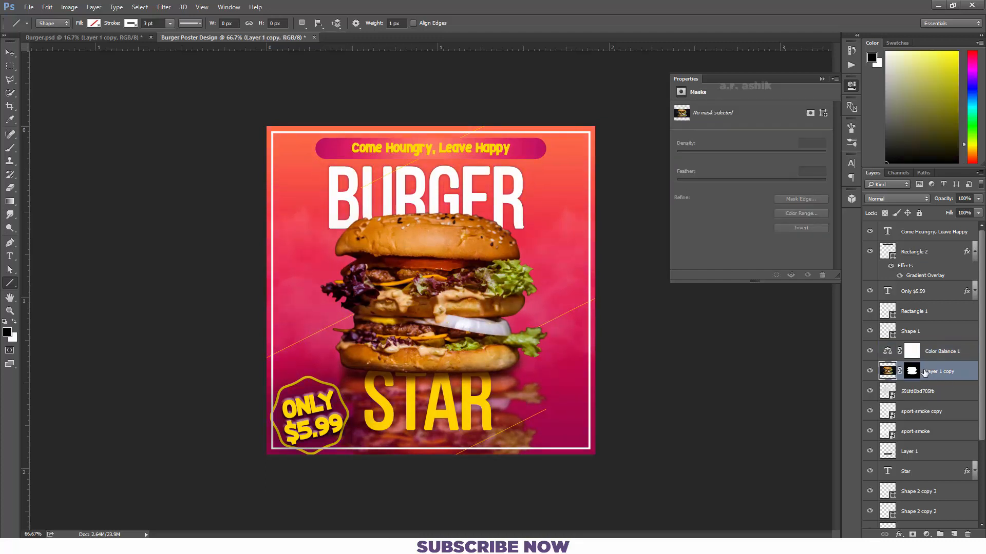
left_click(948, 354)
left_click(763, 275)
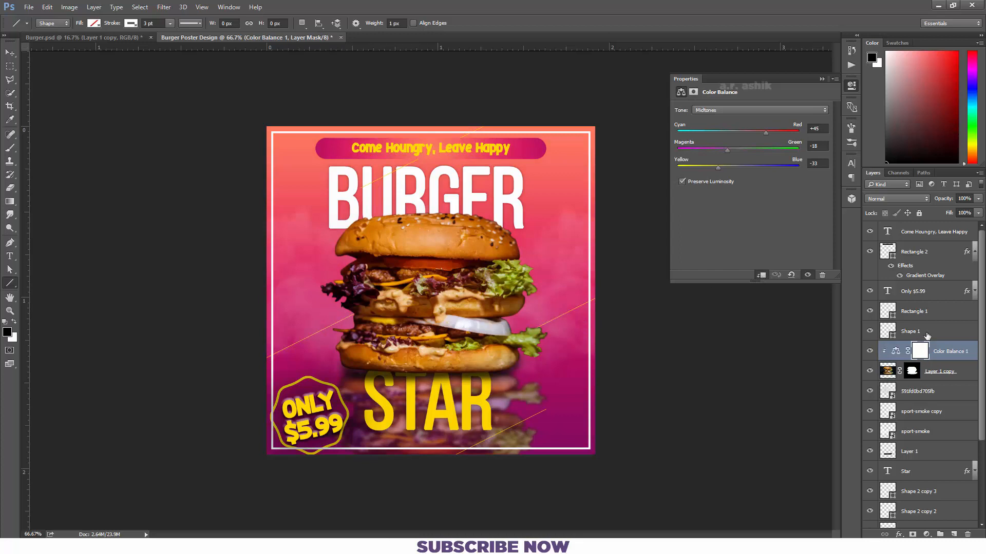
left_click_drag(756, 133, 758, 132)
Step: Add a clipped Brightness/Contrast adjustment directly above Layer 1 copy with brightness 60 and contrast about -17, and compare the burger with and without it
left_click(938, 371)
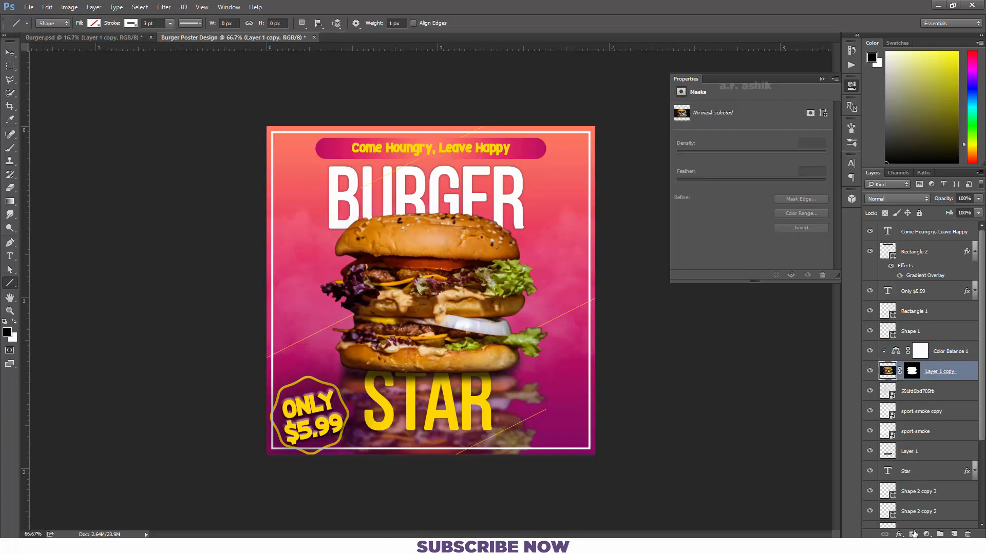
left_click(927, 534)
left_click(915, 349)
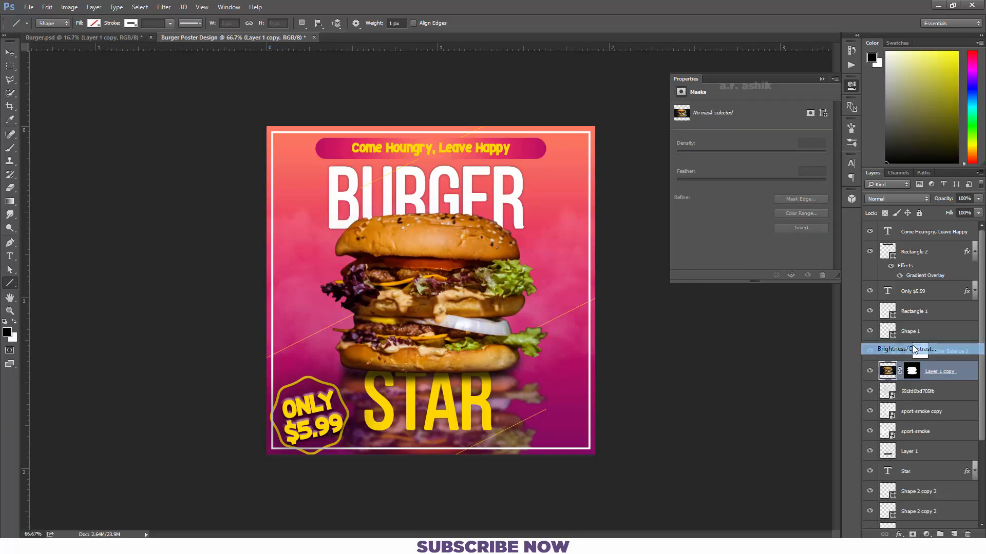
left_click_drag(750, 137, 734, 161)
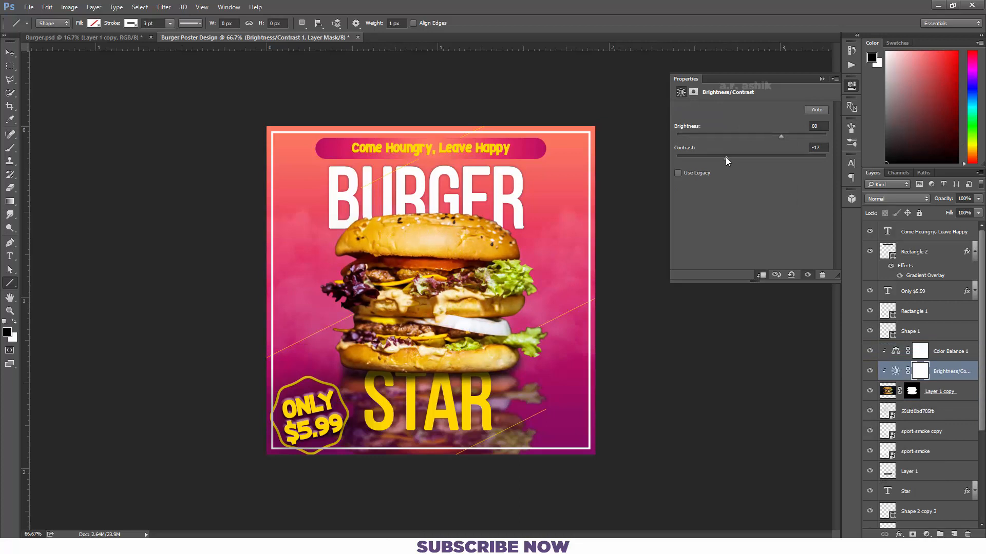
left_click(870, 371)
left_click(870, 371)
left_click(822, 79)
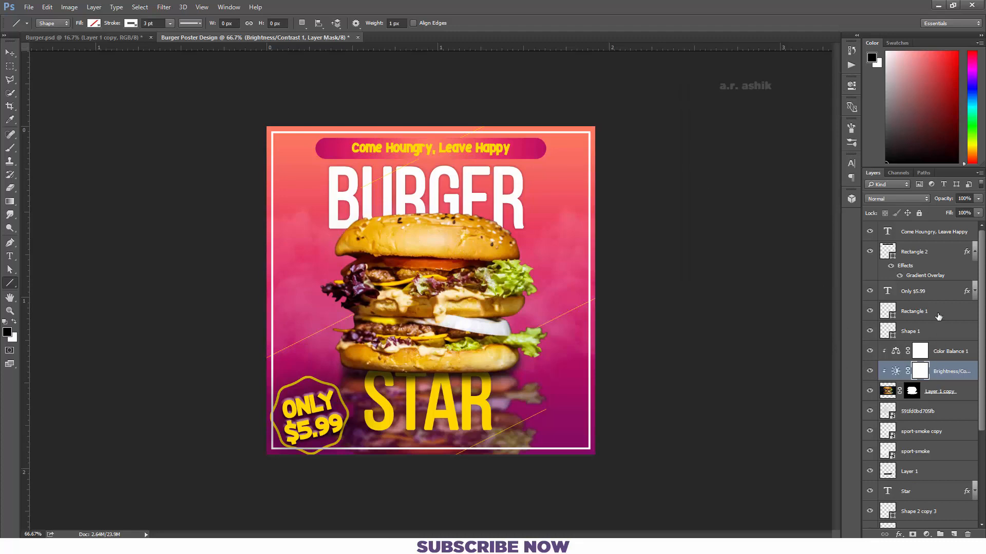
Step: Add a Drop Shadow to the "Come Houngry, Leave Happy" text layer and set its shadow colour to 242424
left_click(926, 232)
left_click(898, 534)
left_click(890, 525)
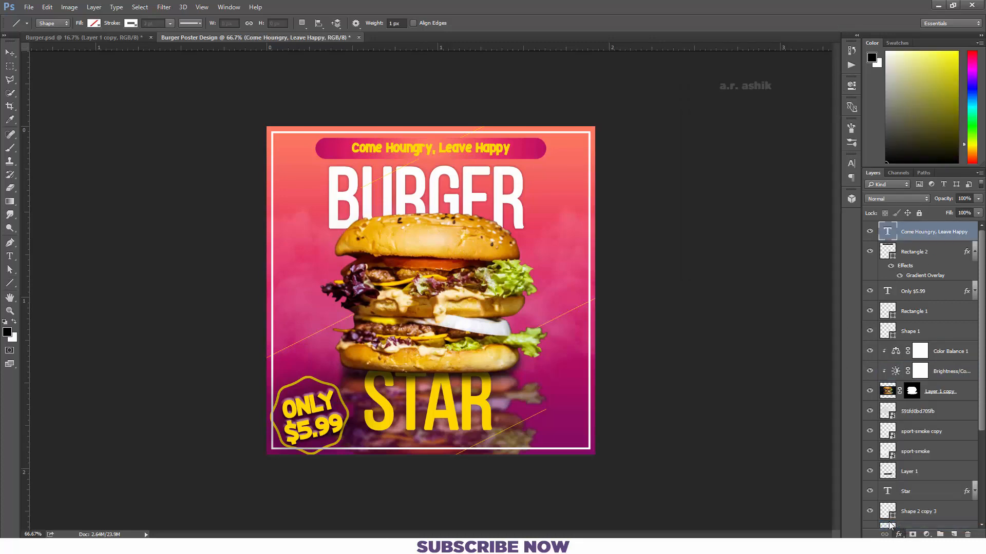
left_click(827, 182)
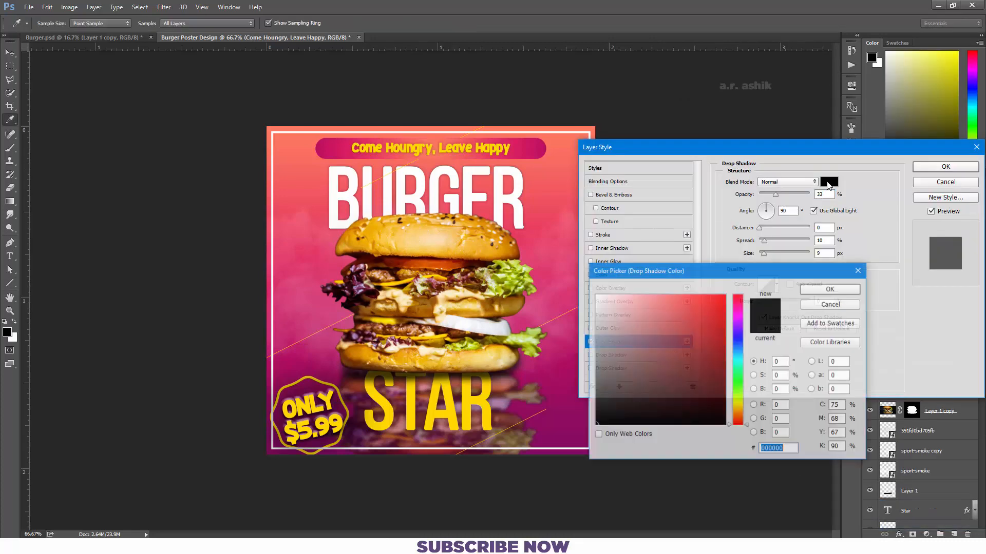
type("242424")
key("Return")
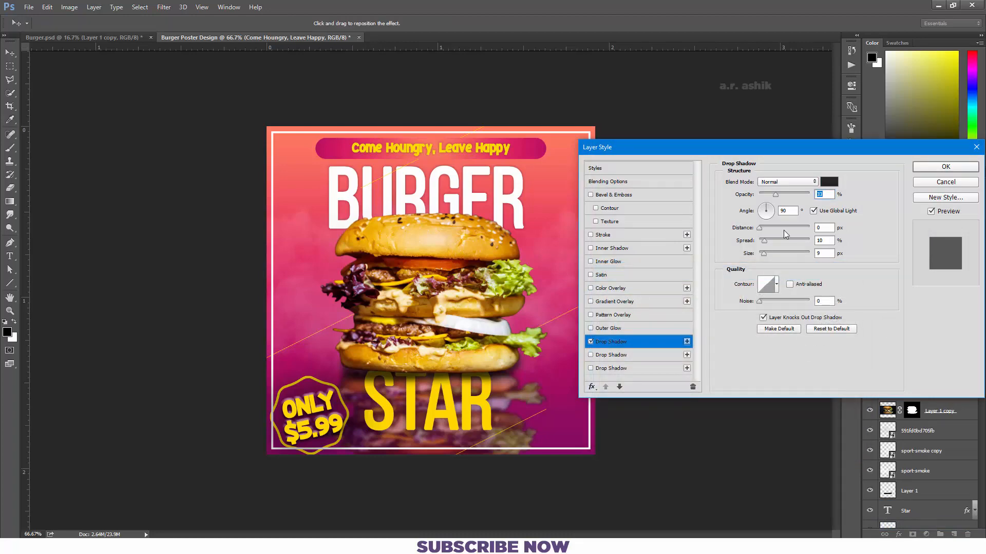
Step: Set the tagline text's drop shadow to a spread of about 39% and a size of 10 px, and apply it
key("ctrl+plus")
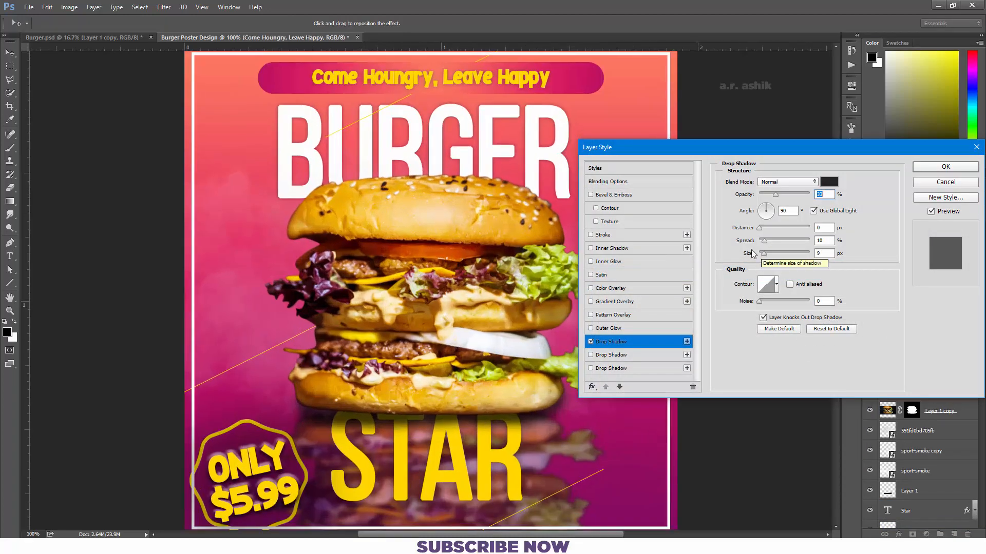
left_click_drag(450, 154, 447, 342)
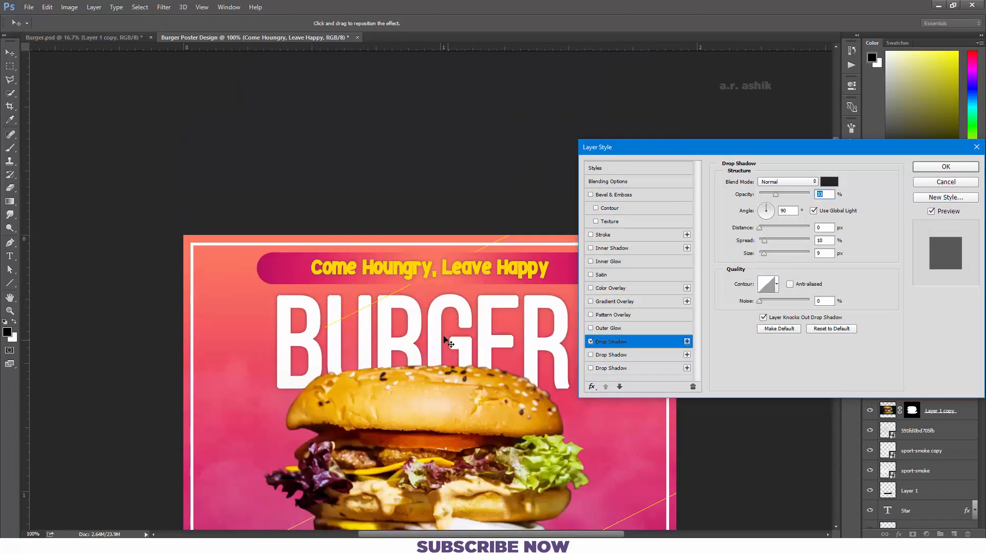
left_click(776, 240)
left_click_drag(760, 256, 778, 242)
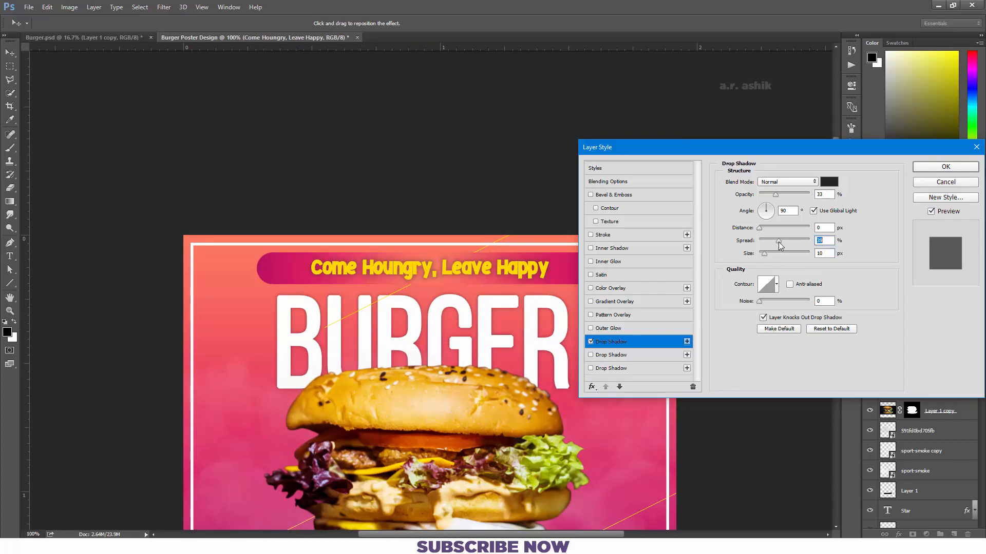
key("Return")
Step: Add a Drop Shadow to the tagline bar, Rectangle 2, with a size of 27 px and a spread of 8%
left_click(924, 276)
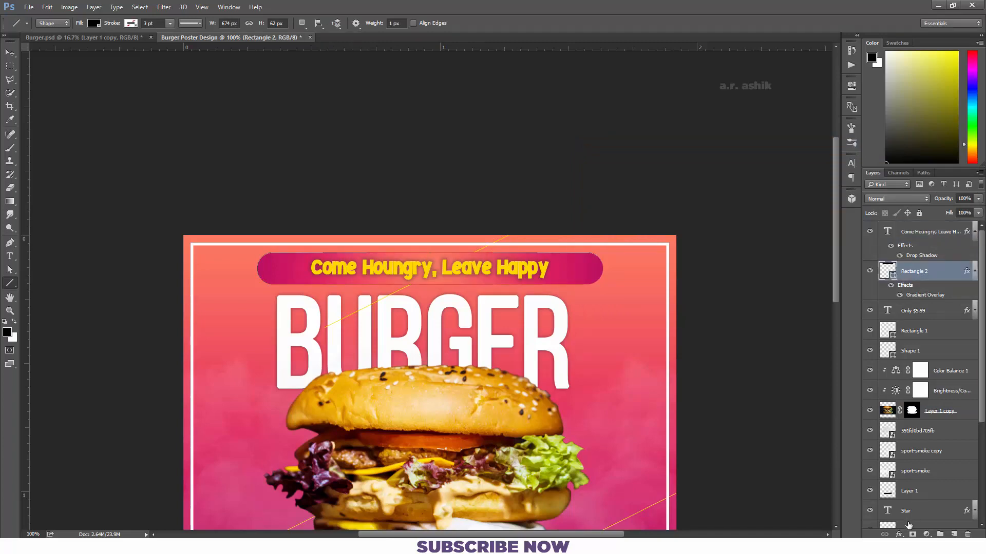
left_click(898, 535)
left_click(911, 528)
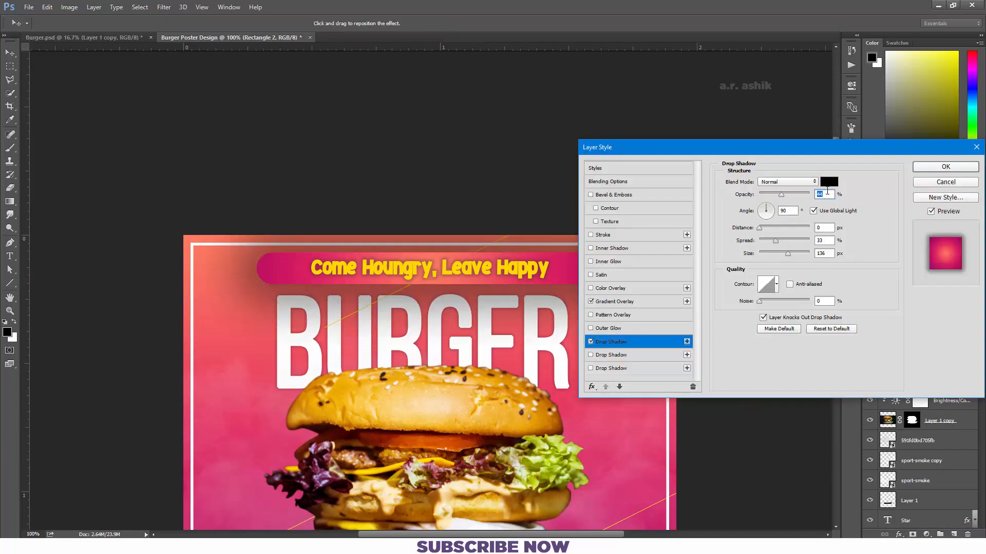
left_click(767, 253)
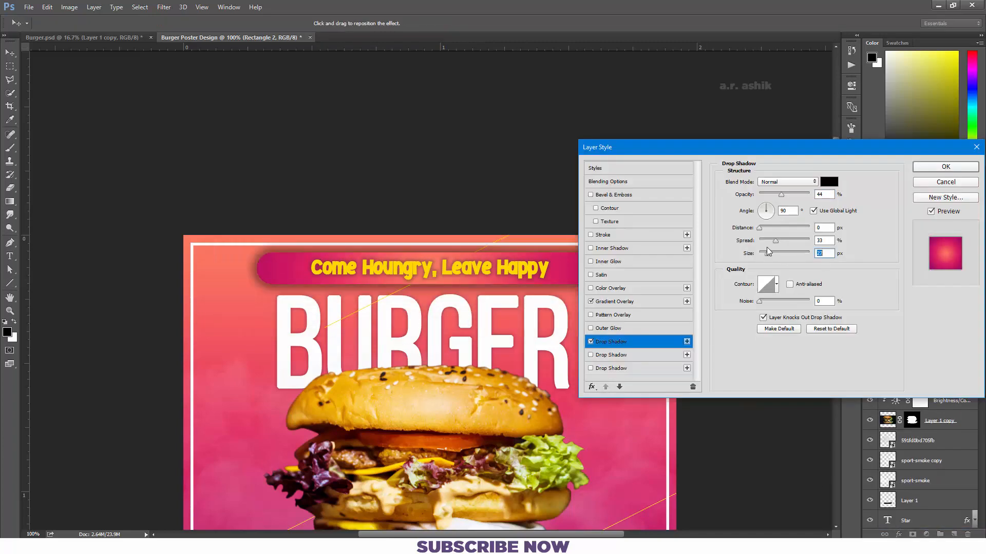
left_click(767, 241)
left_click_drag(765, 241, 763, 240)
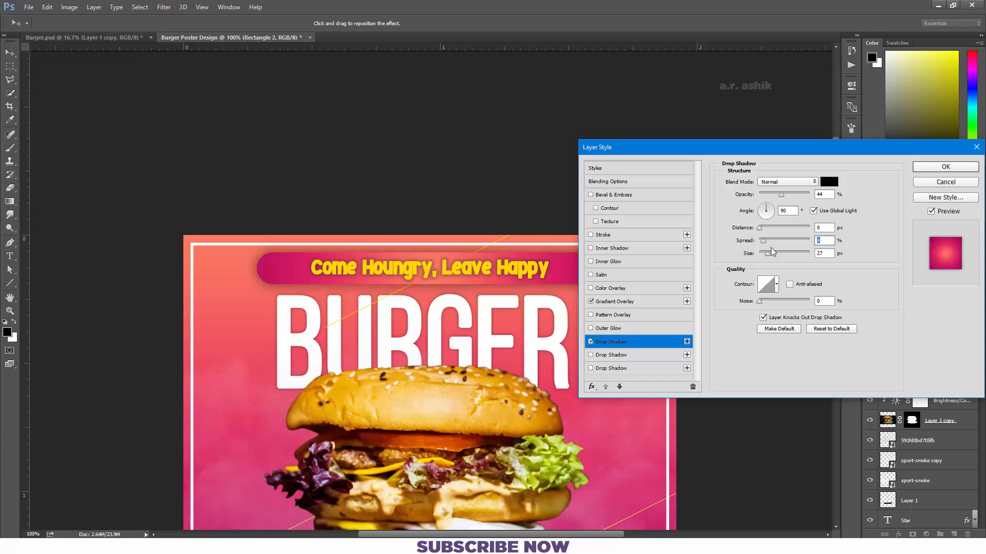
Step: Set the Rectangle 2 drop shadow's opacity to 23% and apply the layer style
left_click(771, 194)
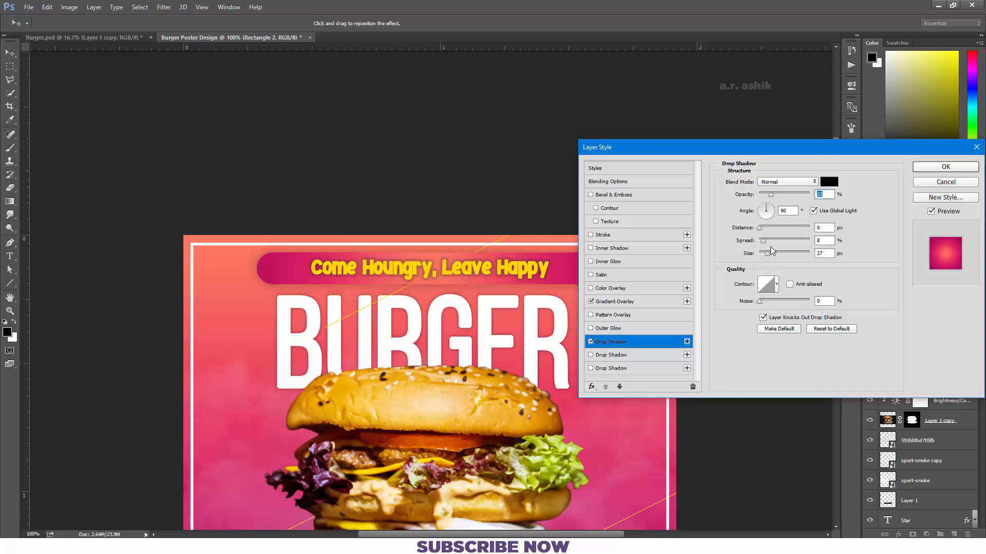
key("ctrl+0")
key("ctrl+minus")
key("ctrl+minus")
key("ctrl+minus")
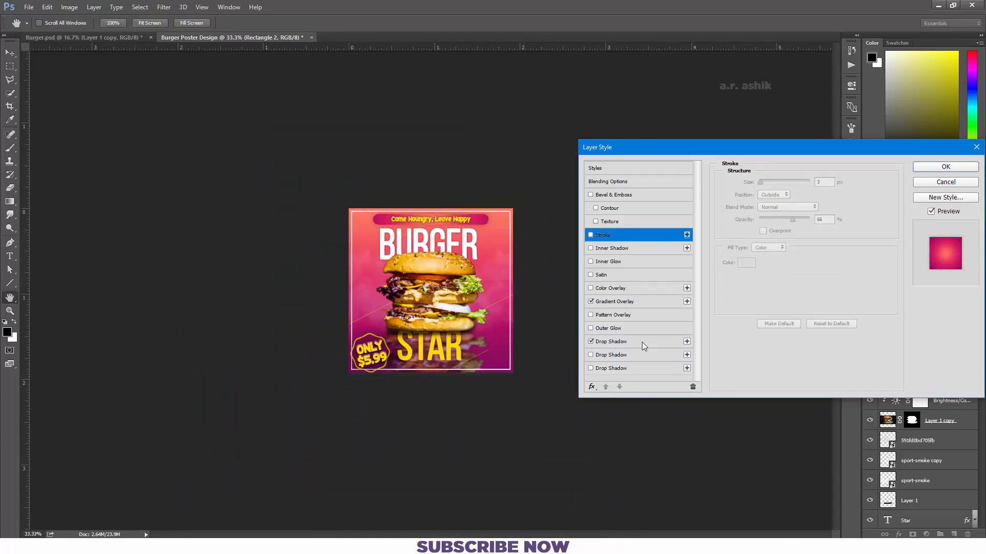
left_click(642, 342)
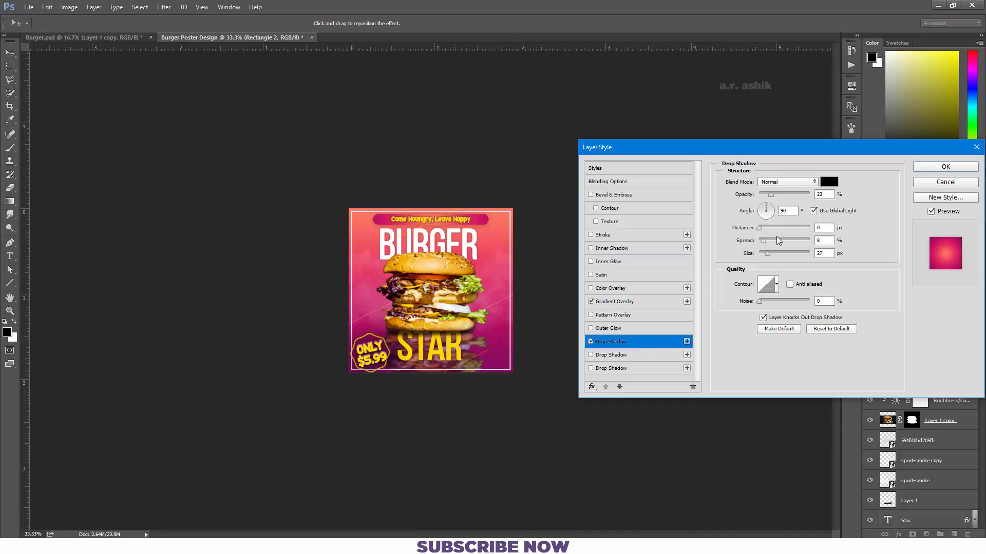
key("Return")
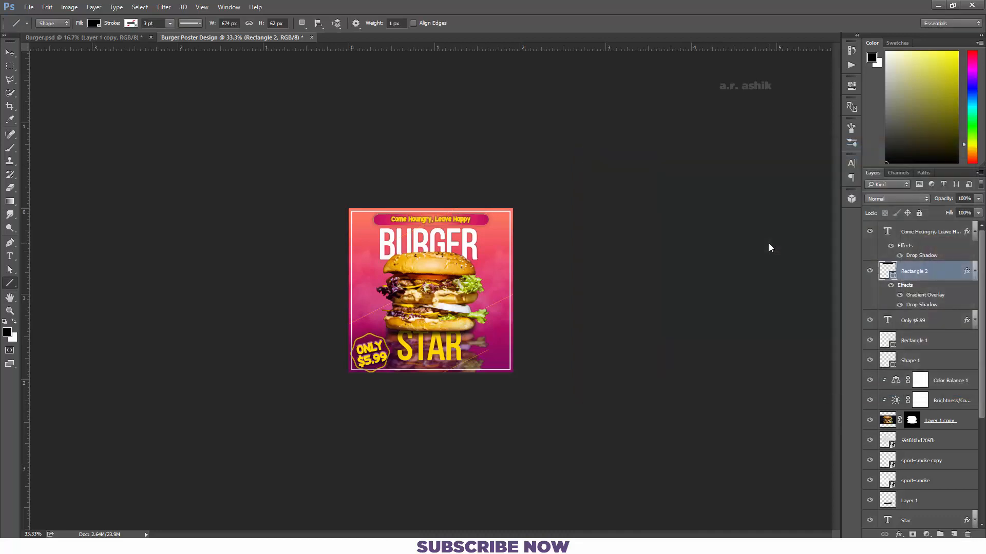